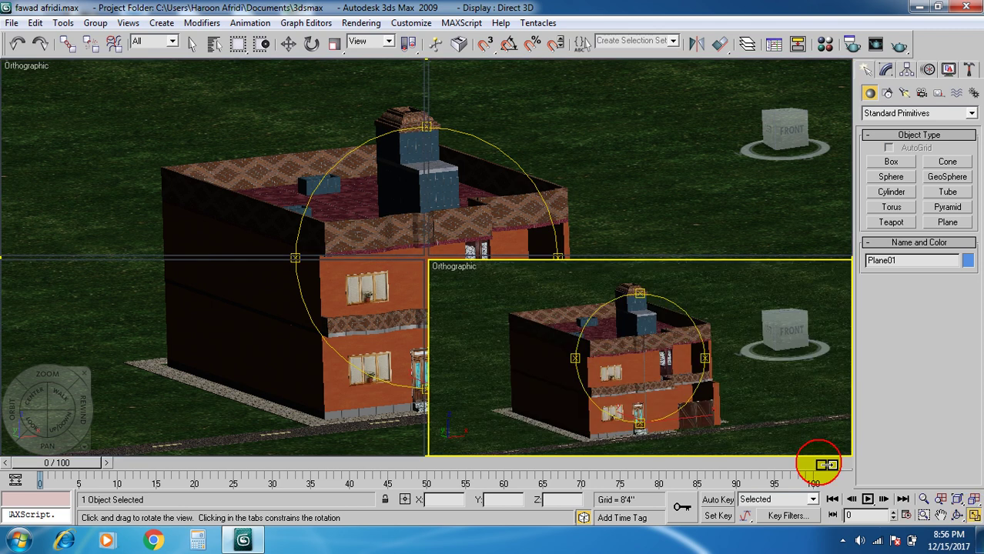
Activate the Move tool and frame the whole house in the Left viewport.
left_click(319, 219)
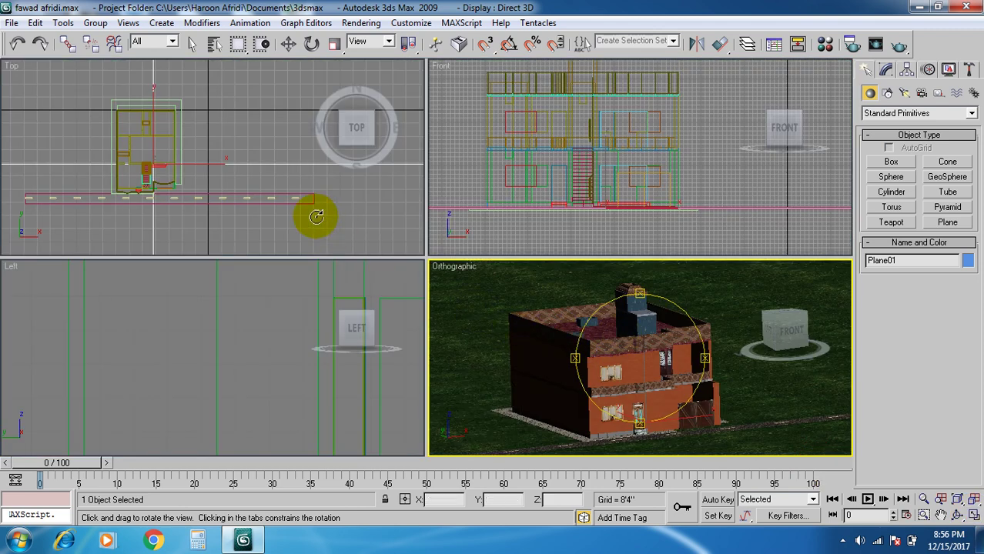
middle_click_drag(297, 220, 274, 221)
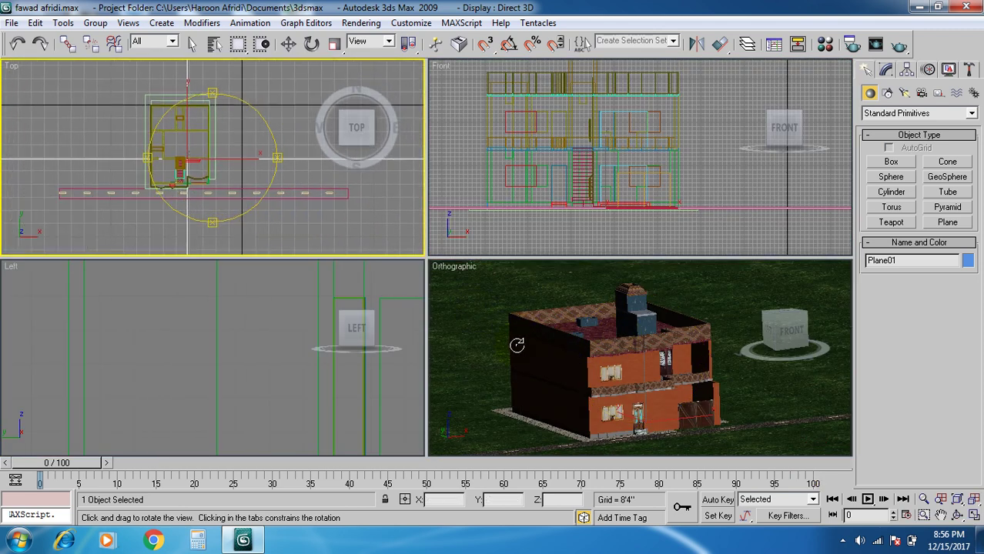
left_click(479, 350)
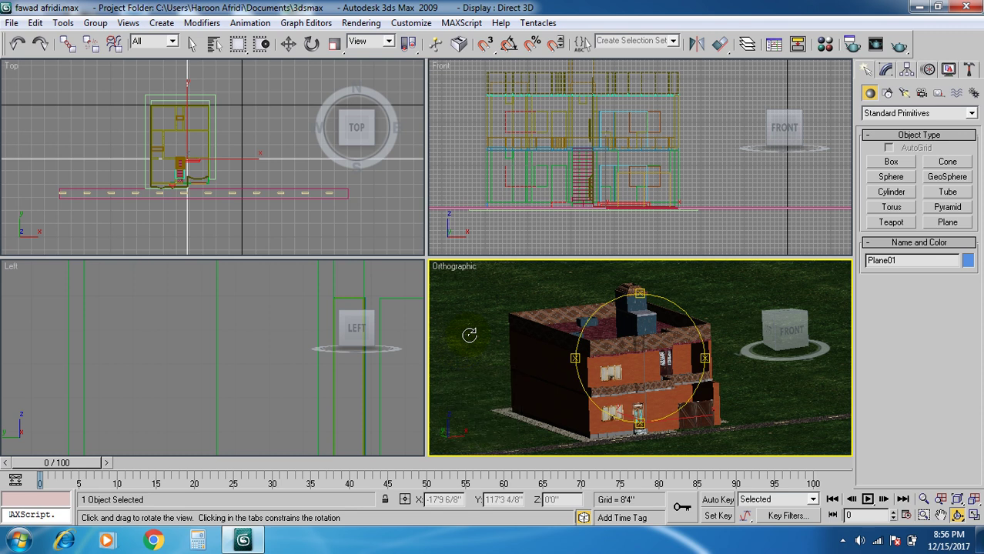
key("w")
middle_click(197, 353)
scroll(204, 354, "down", 6)
middle_click_drag(214, 357, 196, 380)
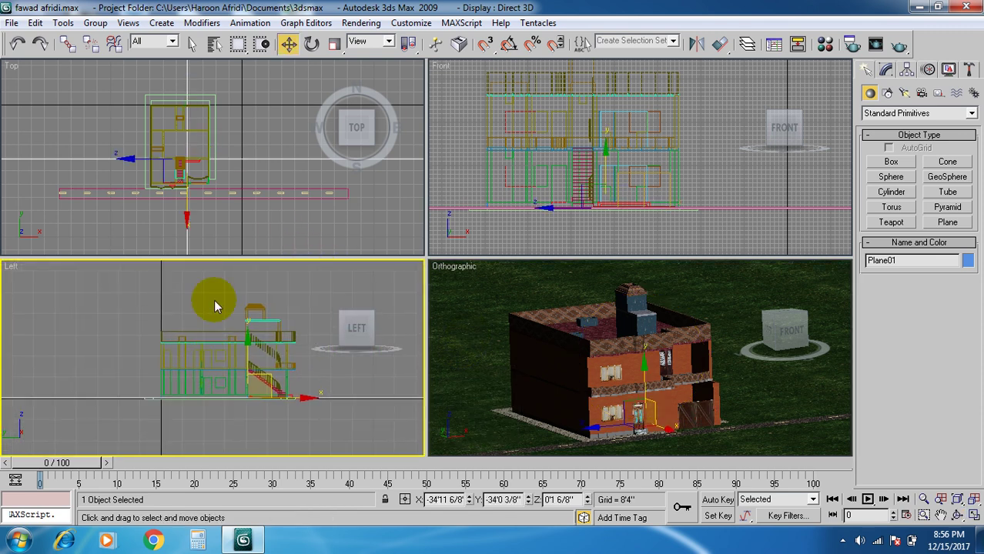
Make one copy of the first dash marking at the road's left end, placed on the road's lower edge at Y about -59'5".
middle_click(213, 171)
scroll(213, 171, "up", 2)
middle_click_drag(198, 210, 221, 201)
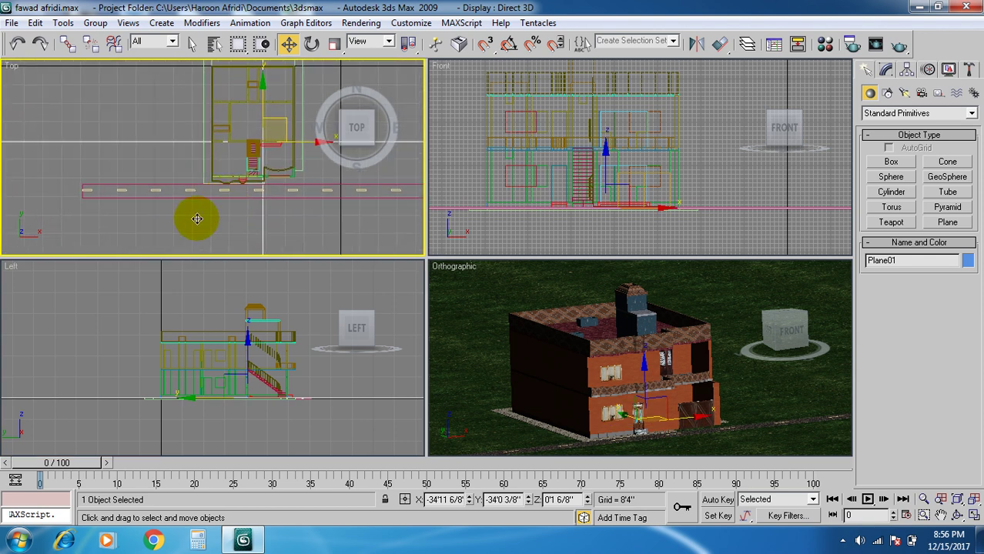
scroll(194, 206, "up", 4)
scroll(197, 201, "up", 3)
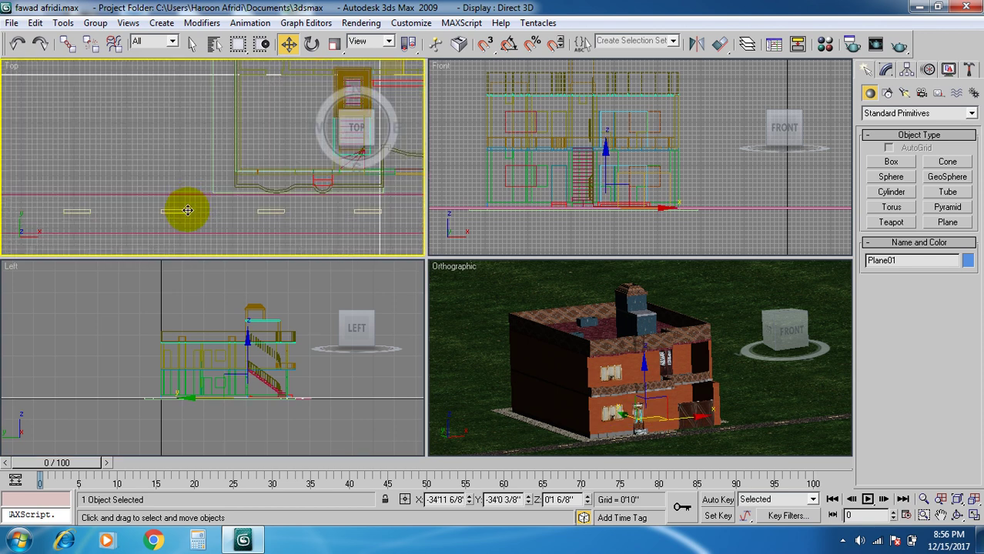
mouse_move(197, 191)
middle_mouse_down()
mouse_move(229, 186)
mouse_move(150, 187)
mouse_move(191, 187)
middle_mouse_up()
scroll(223, 187, "down", 2)
middle_click_drag(118, 188, 208, 193)
scroll(161, 140, "up", 3)
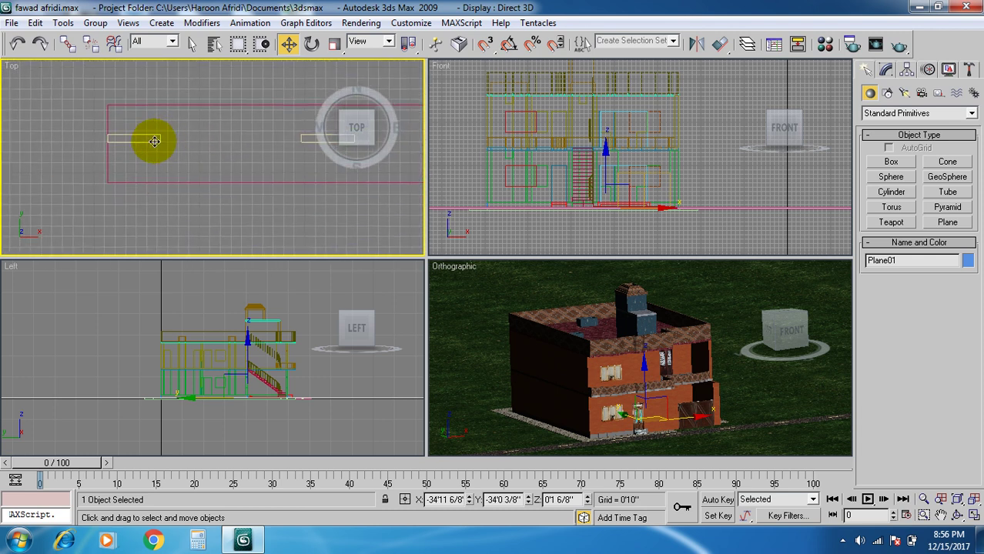
left_click(154, 141)
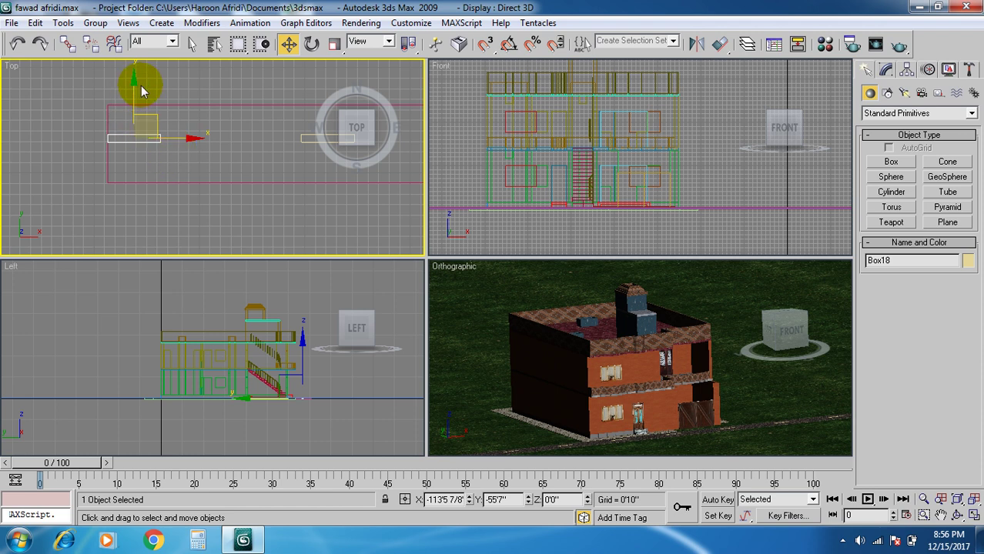
left_click_drag(134, 83, 142, 132, "shift")
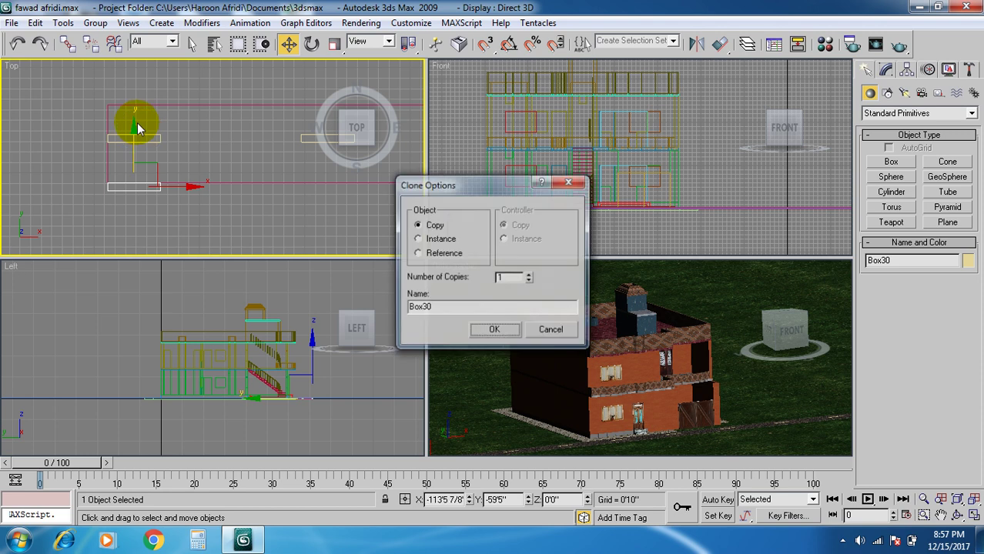
left_click(491, 329)
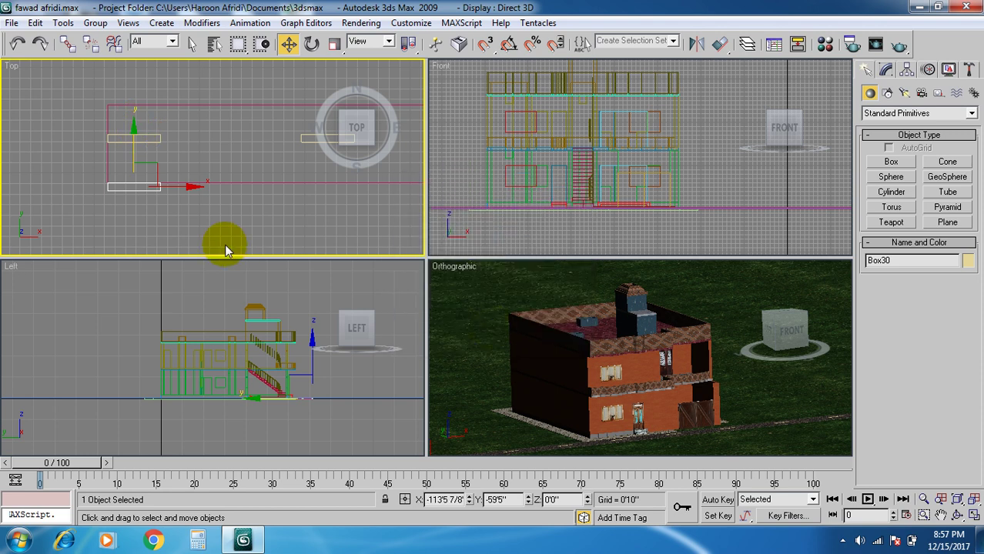
Raise the copied edge marking's height to 0'4 1/8".
right_click(716, 391)
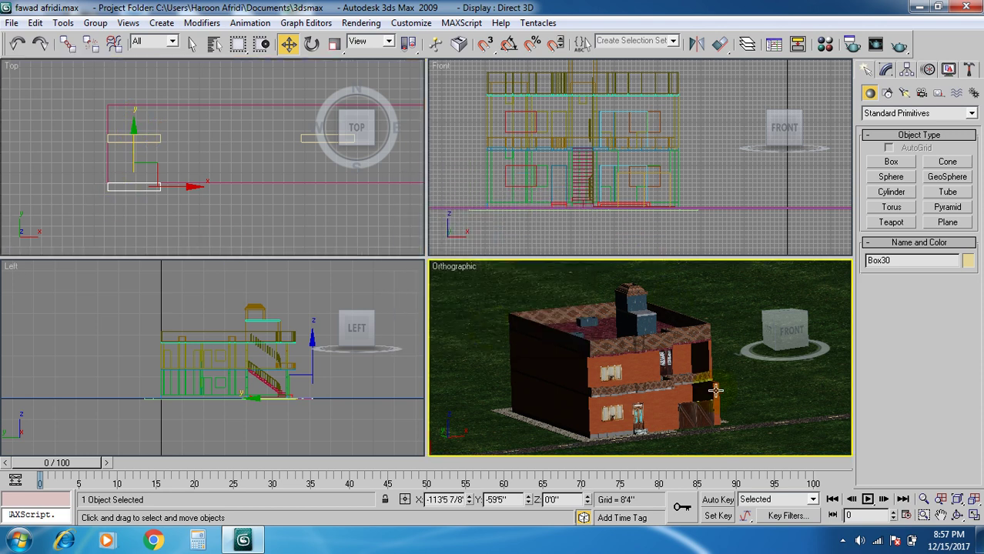
scroll(520, 376, "down", 3)
middle_click_drag(547, 344, 586, 363)
scroll(586, 363, "up", 5)
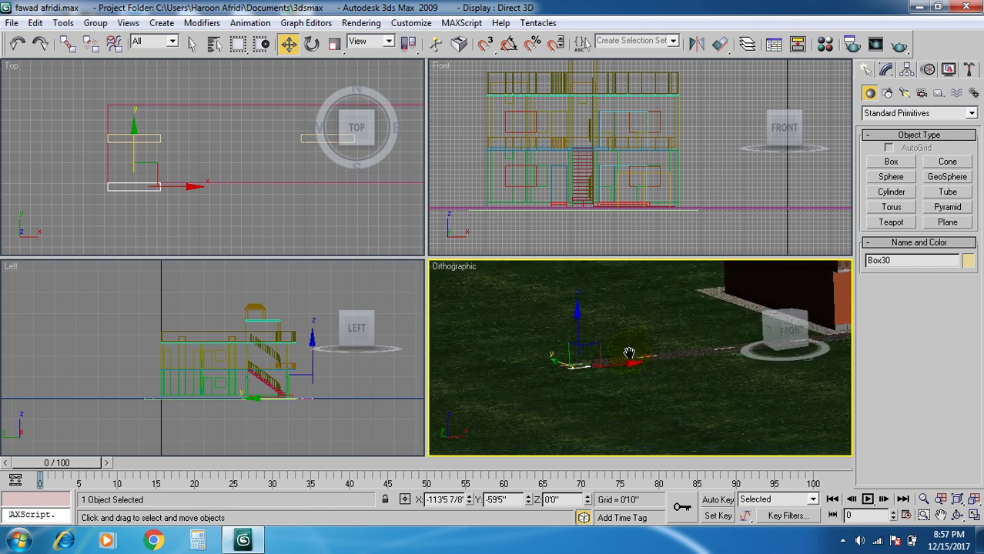
scroll(572, 395, "up", 4)
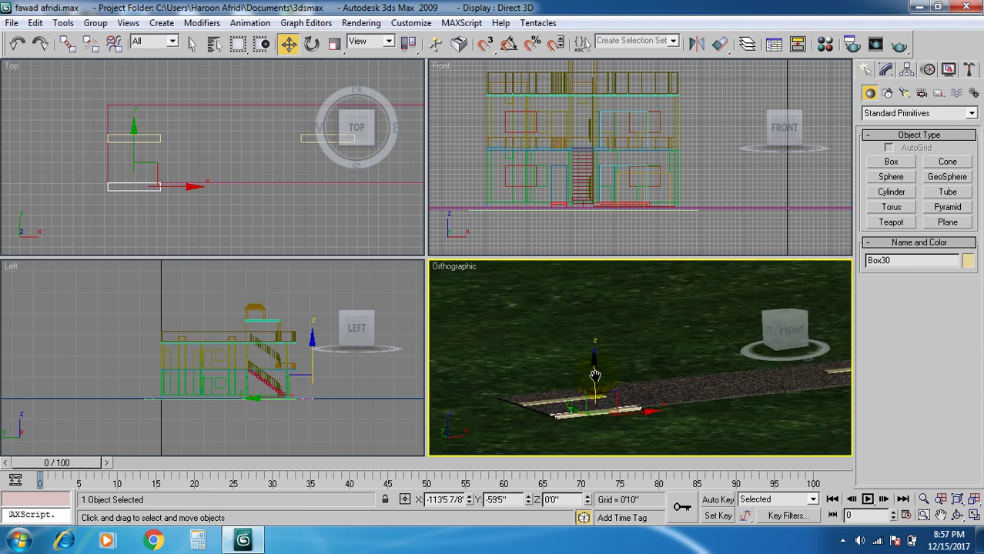
scroll(570, 389, "up", 4)
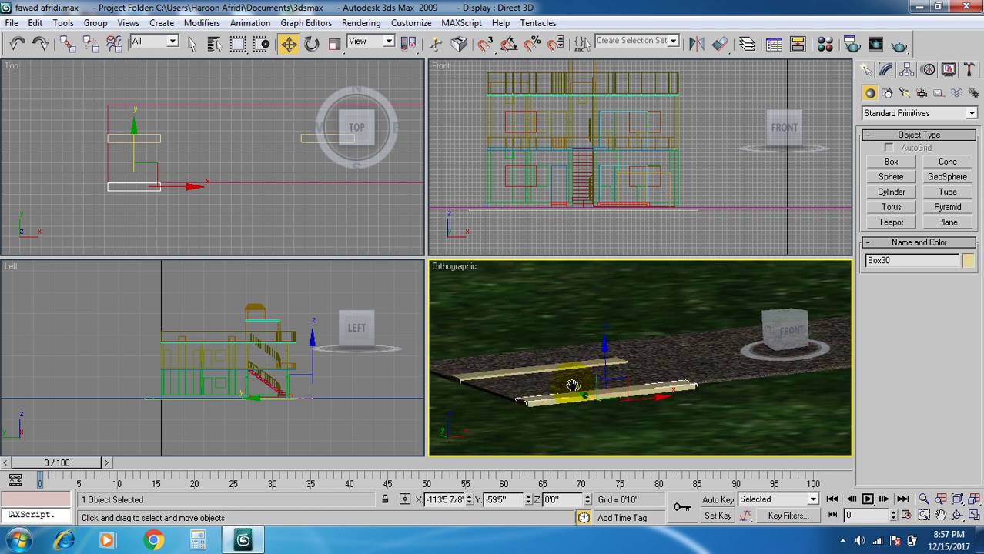
left_click(885, 69)
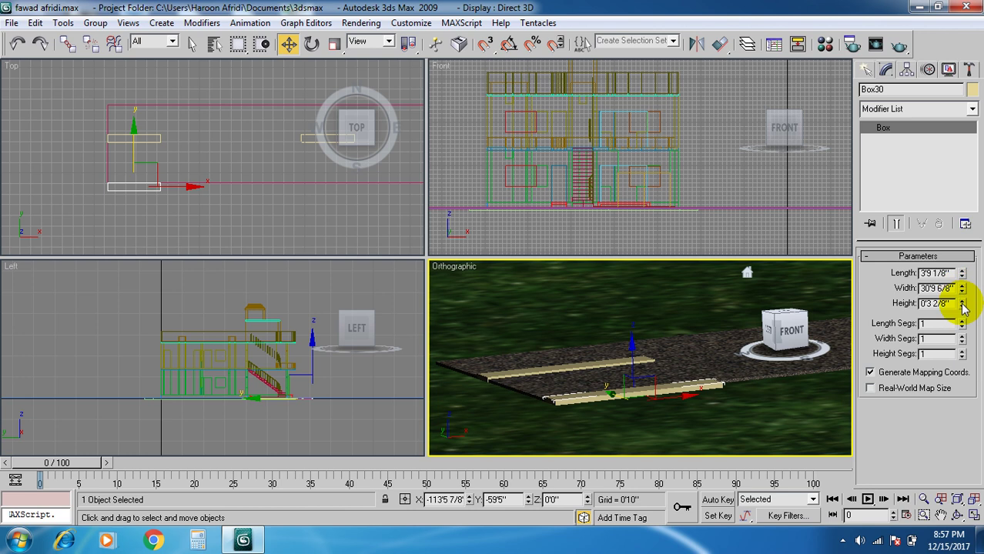
left_click_drag(962, 306, 962, 289)
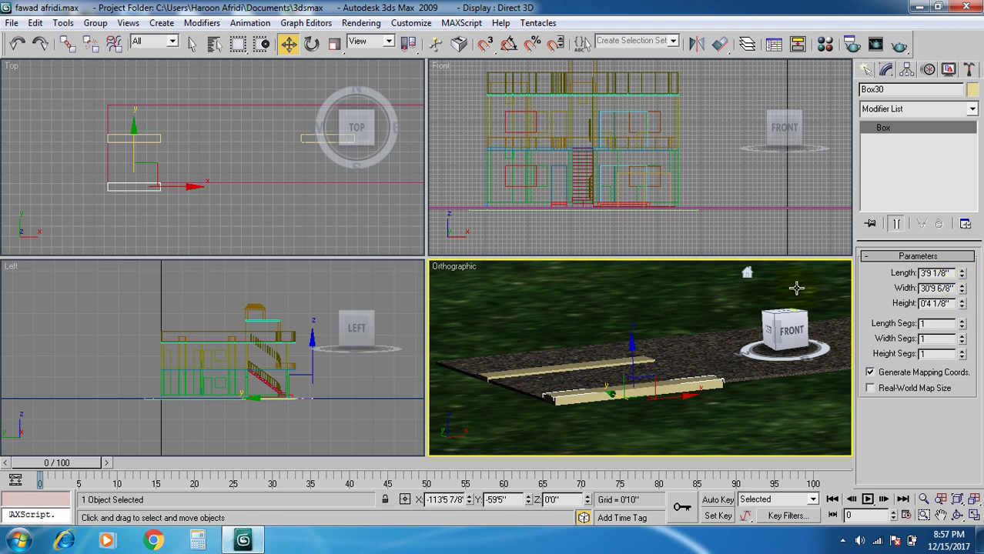
Scale the copied marking along X to about 496 percent so it forms a long strip.
left_click(336, 45)
scroll(235, 205, "down", 3)
middle_click_drag(246, 192, 142, 209)
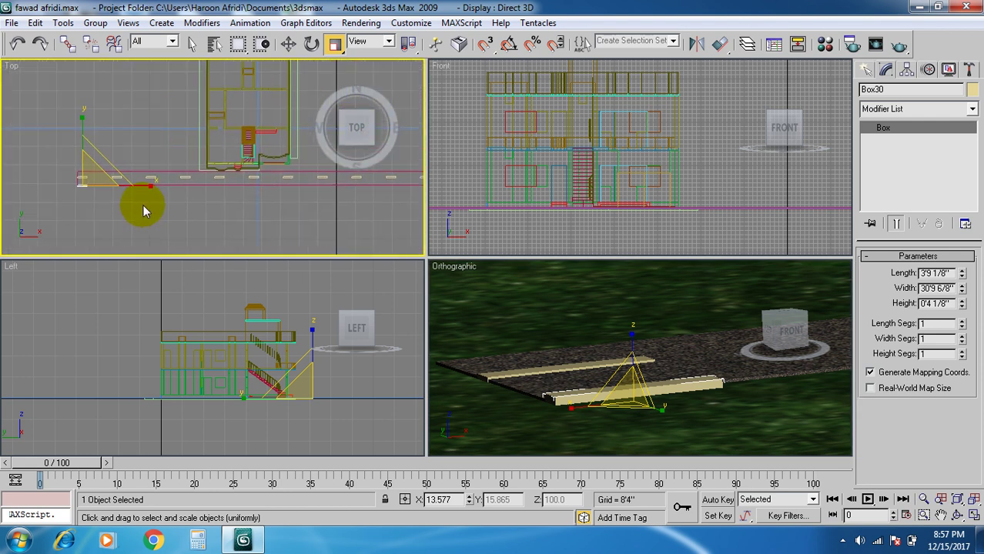
left_click_drag(145, 184, 194, 213)
middle_click_drag(194, 213, 181, 232)
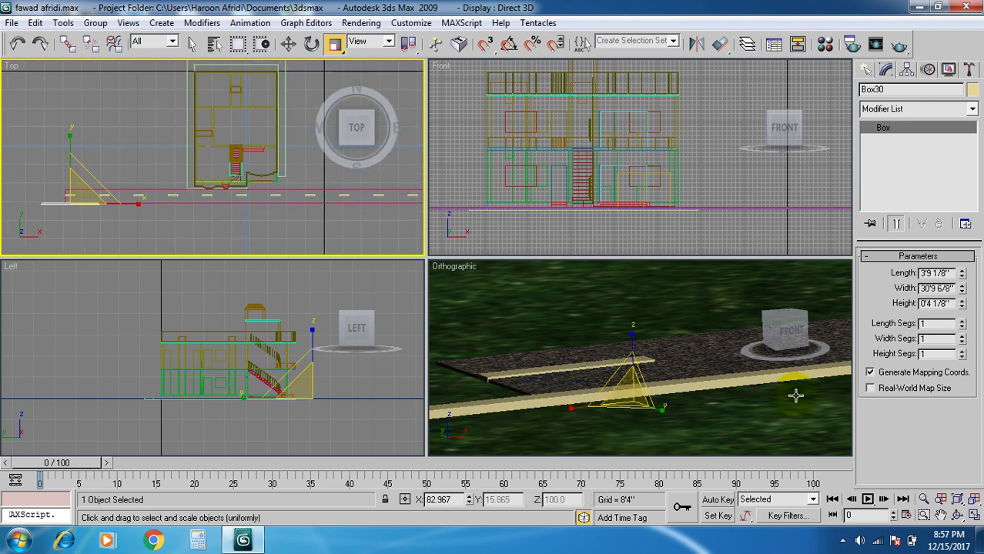
left_click_drag(130, 208, 235, 230)
scroll(235, 230, "down", 5)
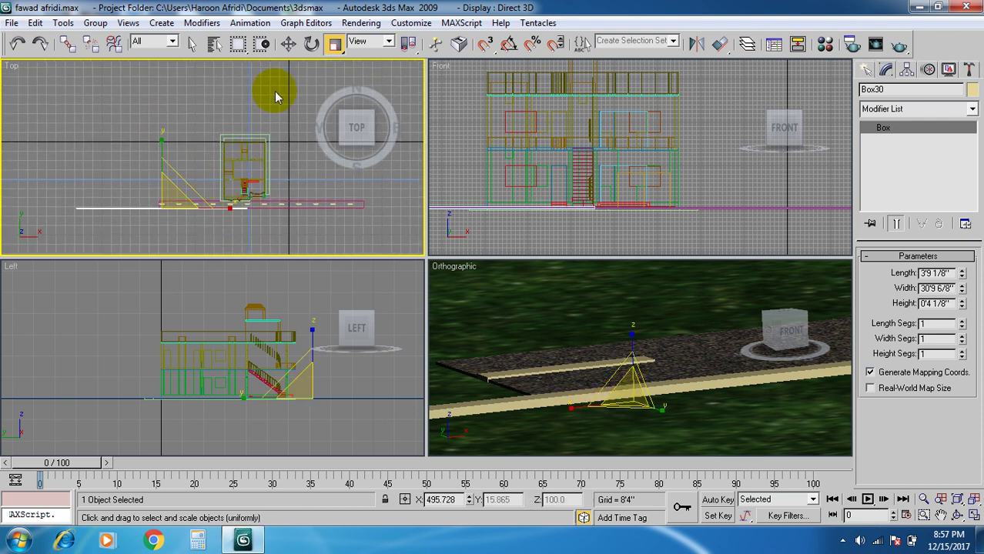
Slide the edge strip about 74'3 4/8" along the road and stretch it along X to about 650 percent.
left_click(287, 44)
left_click_drag(220, 207, 303, 209)
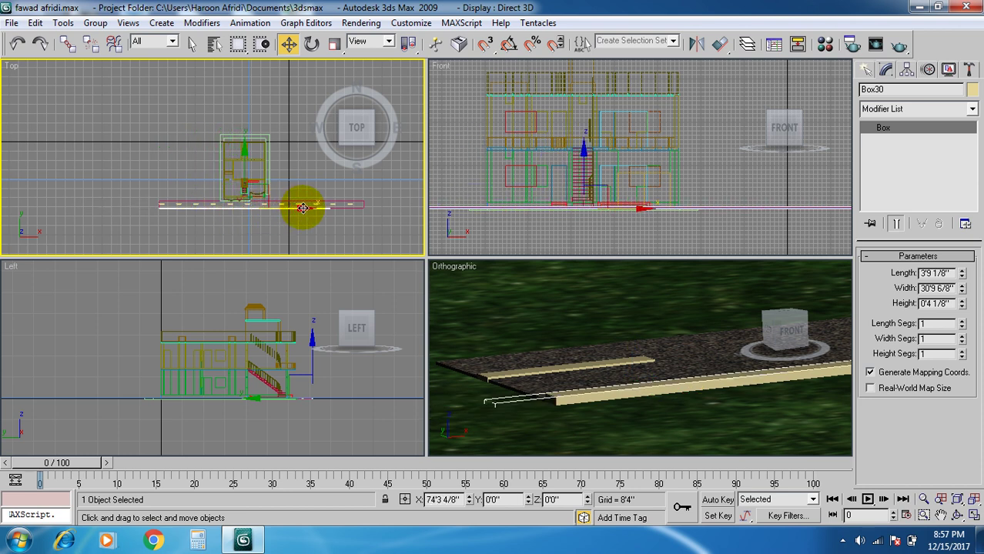
left_click(334, 44)
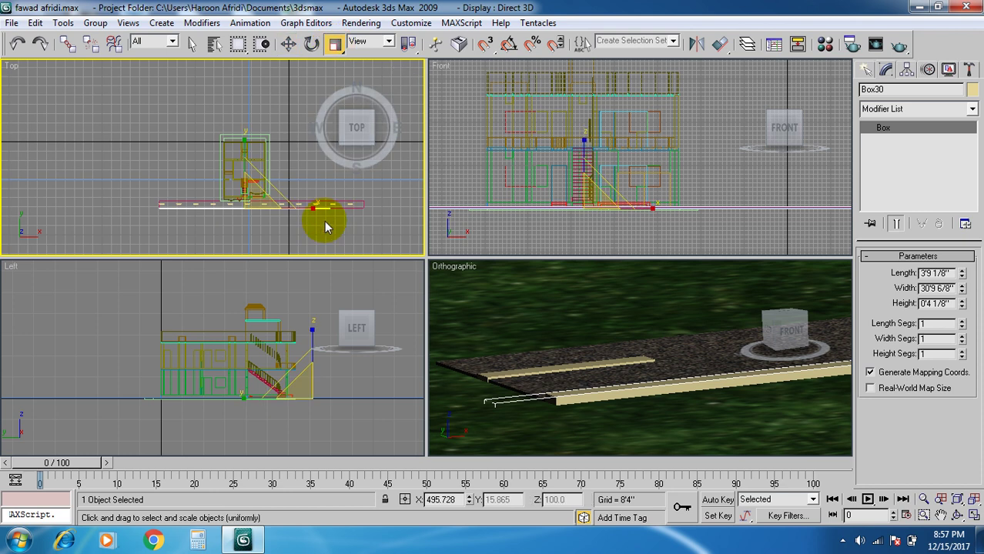
left_click_drag(313, 207, 330, 206)
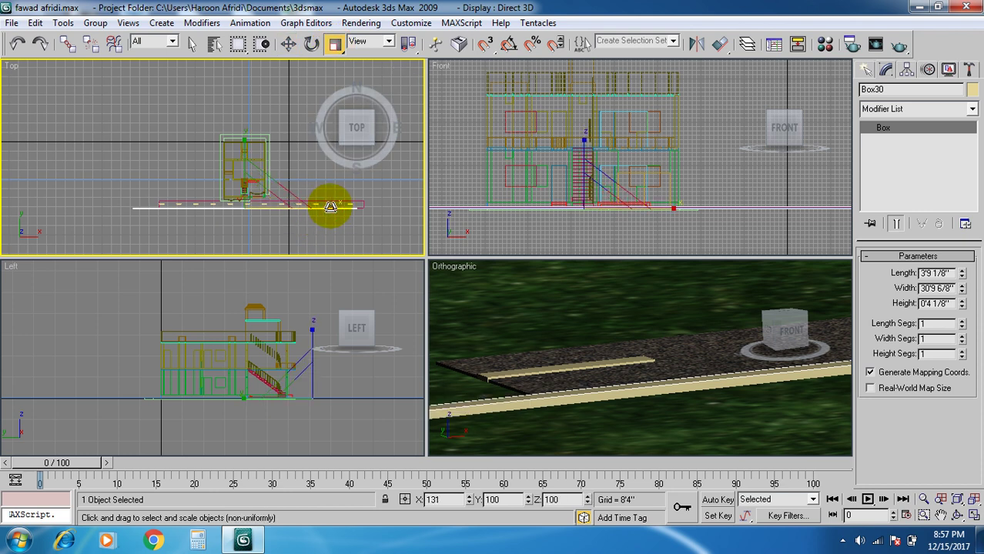
Move the edge strip along the road to X -16'7 6/8" and set its length to 3'8 5/8" and width to 28'7 6/8".
left_click(333, 44)
left_click(311, 44)
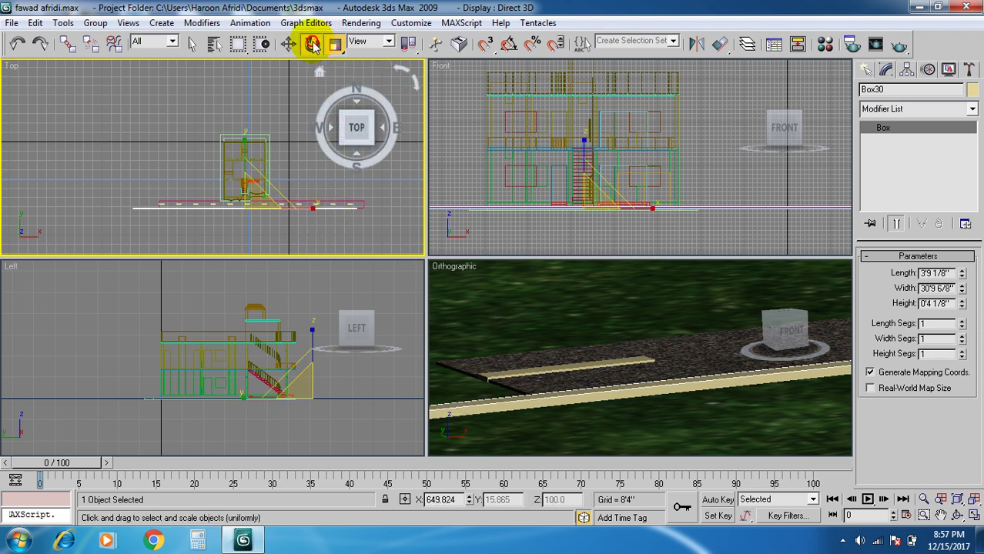
left_click(288, 44)
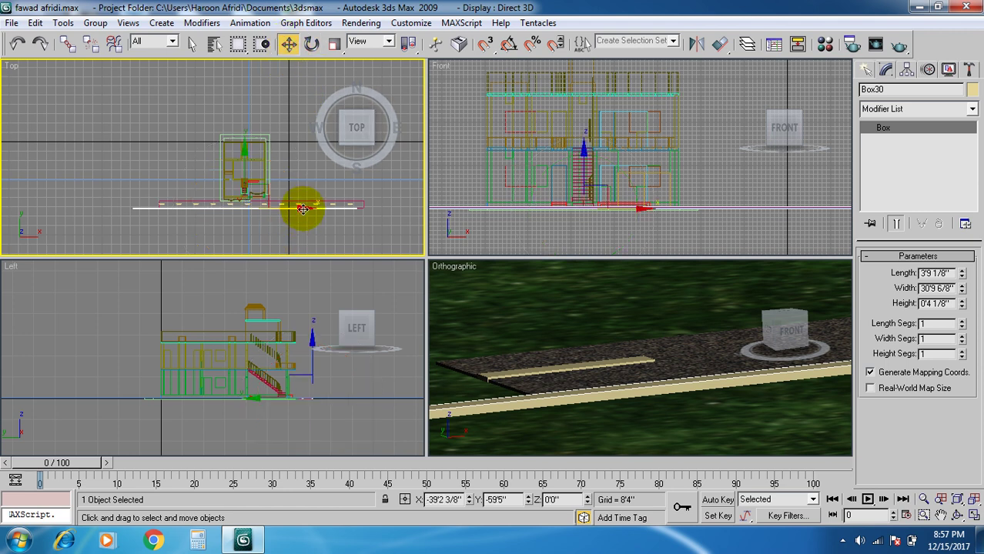
left_click_drag(302, 208, 328, 210)
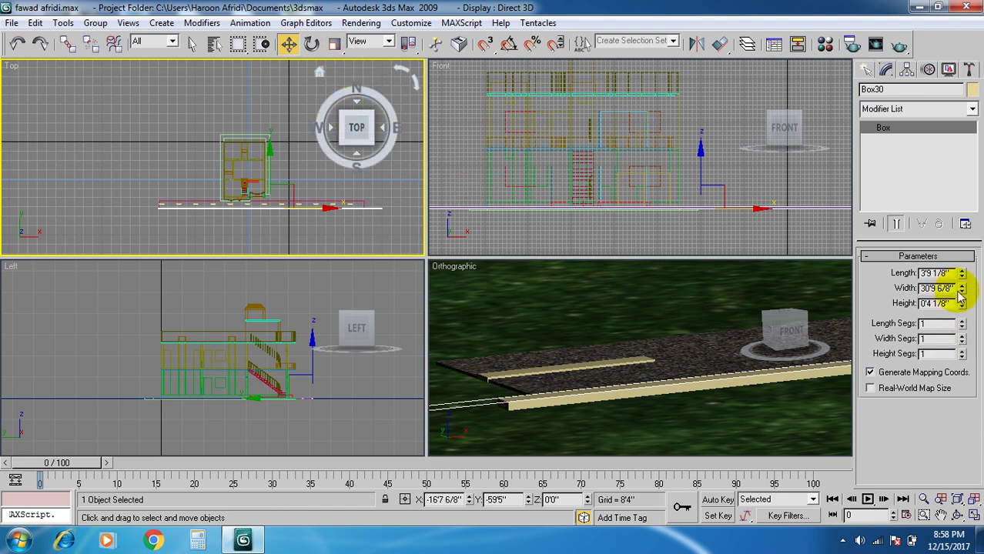
left_click_drag(963, 277, 965, 296)
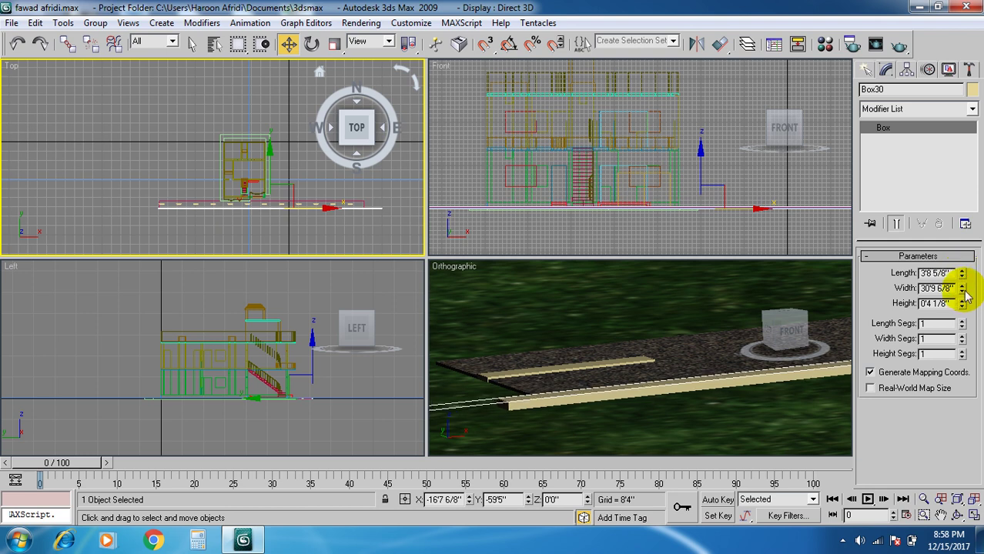
left_click_drag(963, 291, 961, 286)
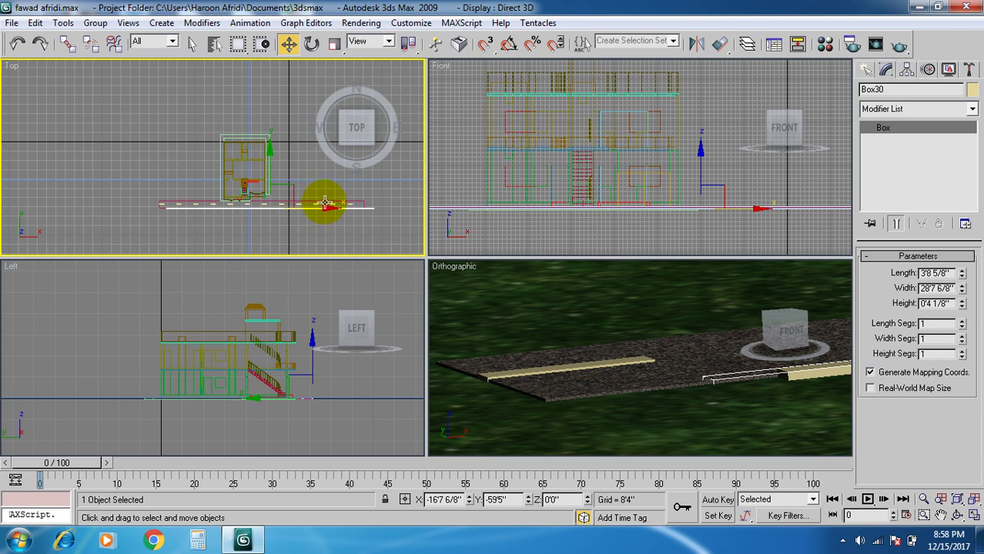
Shift the edge strip back along X to about -22'10 6/8" so it spans the length of the road.
left_click_drag(324, 207, 319, 205)
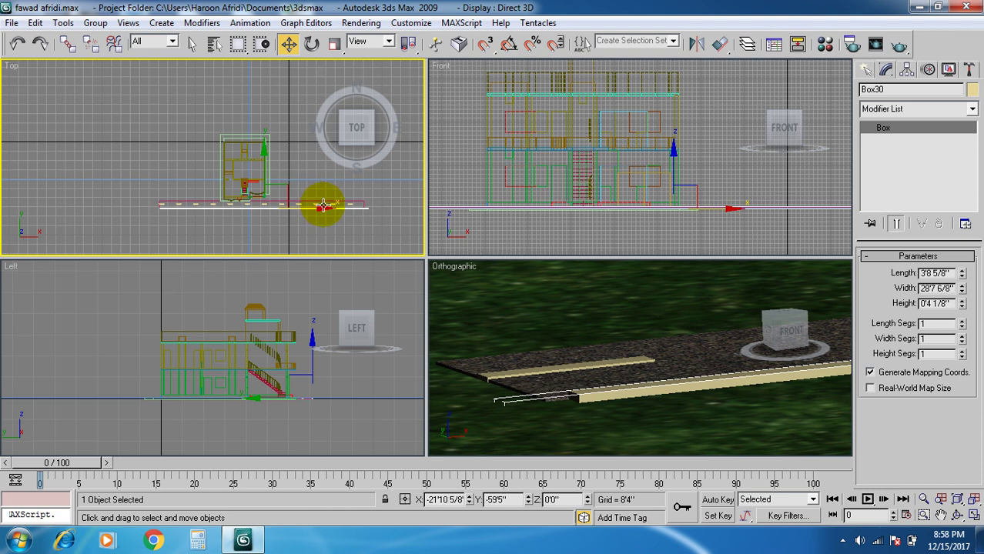
left_click_drag(323, 207, 323, 208)
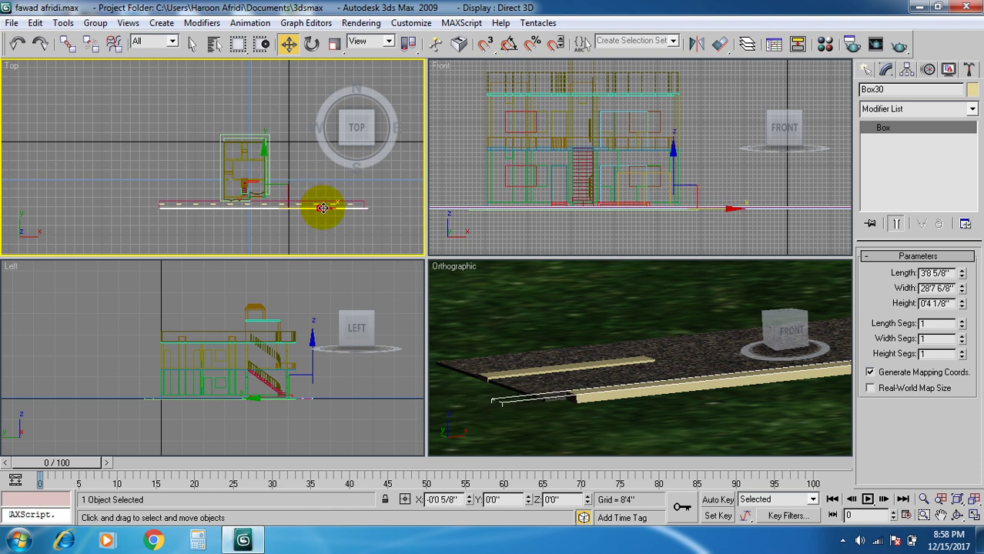
scroll(228, 215, "up", 2)
middle_click_drag(231, 217, 259, 167)
middle_click_drag(320, 189, 294, 218)
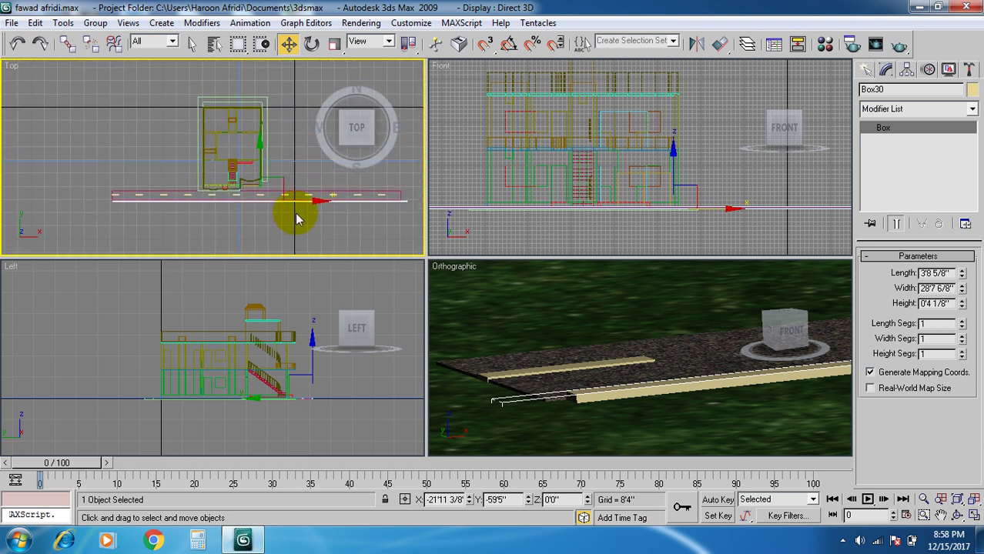
left_click_drag(317, 199, 315, 201)
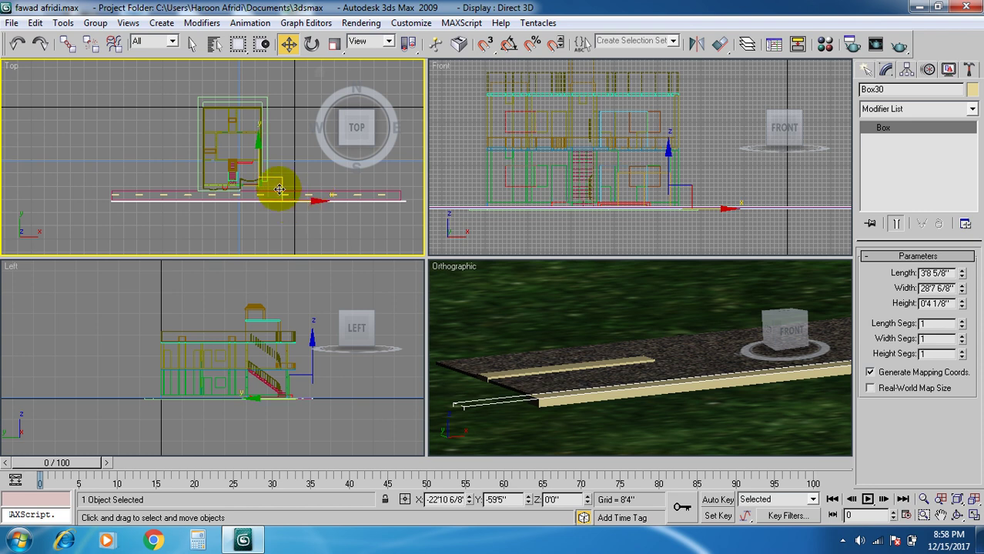
Copy the edge strip to the road's opposite edge beside the house, at Y about -52'5 4/8".
left_click_drag(256, 142, 261, 131, "shift")
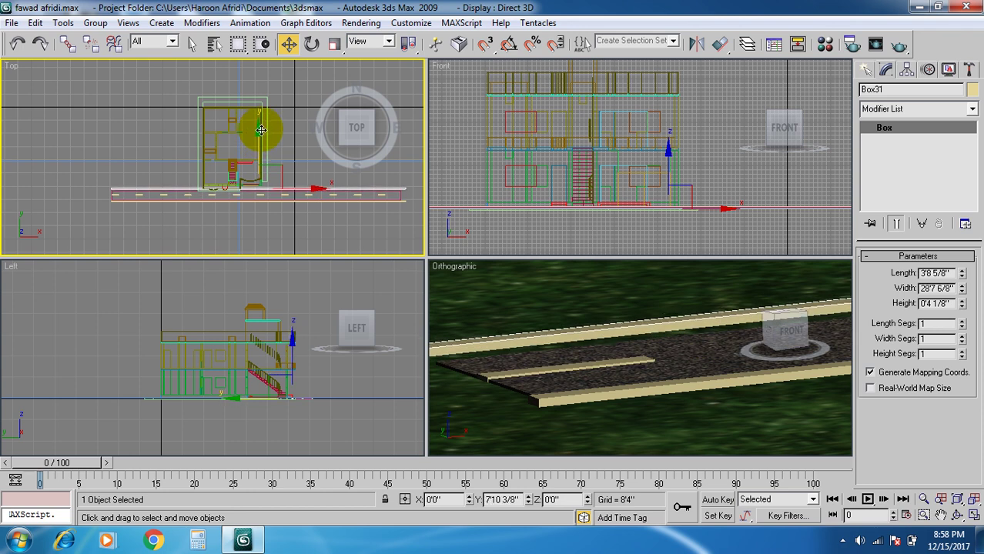
left_click_drag(261, 130, 260, 127, "shift")
left_click(496, 330)
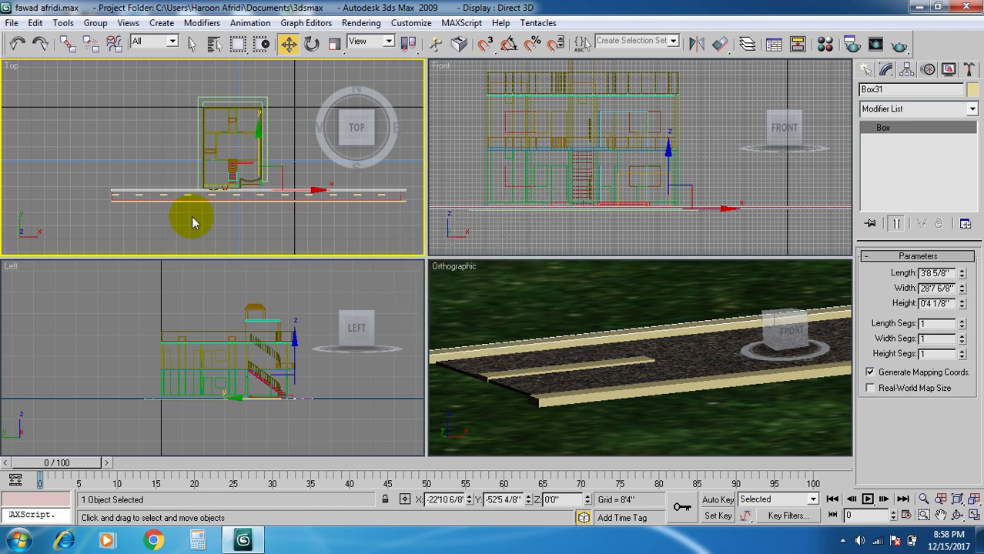
scroll(198, 237, "up", 5)
scroll(185, 198, "up", 4)
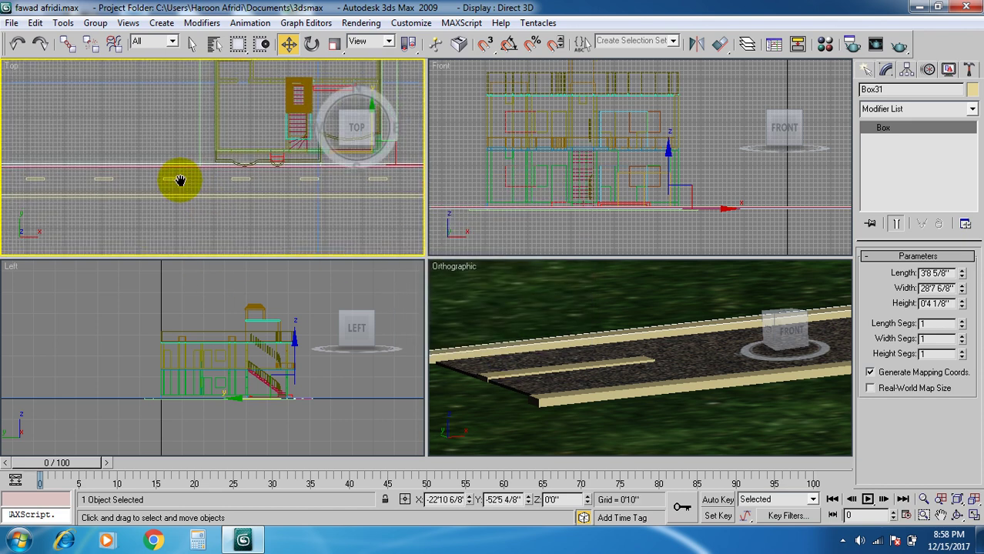
mouse_move(202, 197)
middle_mouse_down()
mouse_move(246, 203)
mouse_move(219, 207)
middle_mouse_up()
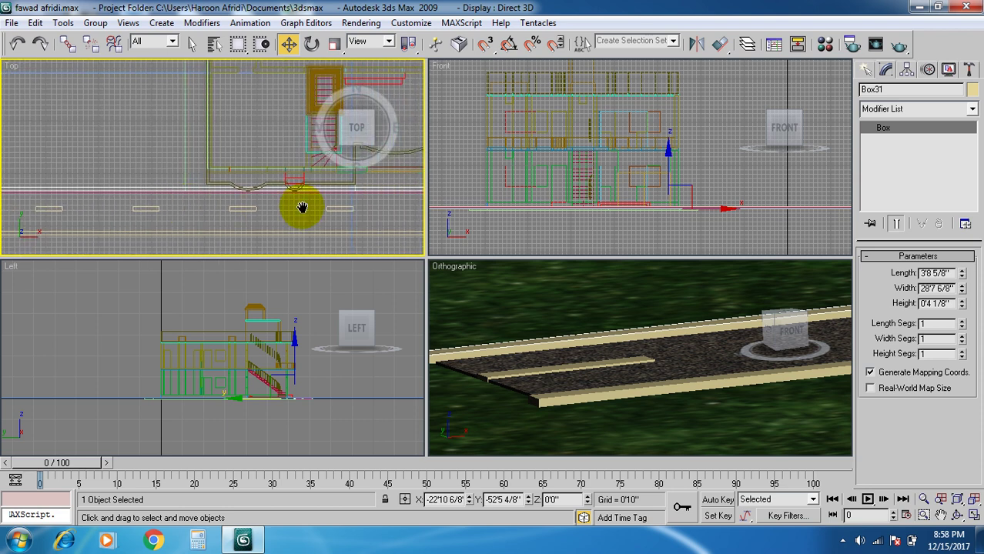
Examine the kerb strips along both road edges and the front of the house.
middle_click_drag(301, 209, 167, 211)
scroll(169, 209, "up", 2)
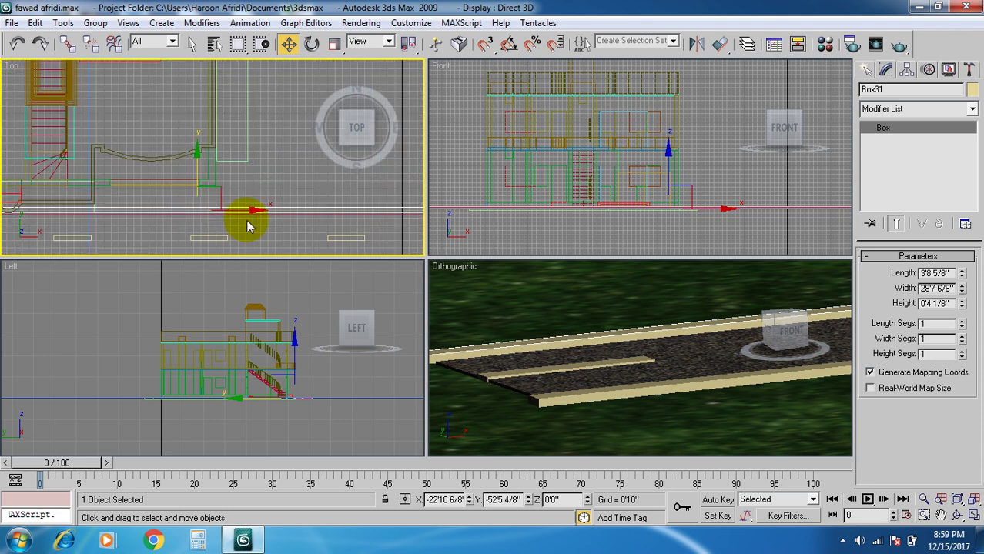
middle_click_drag(562, 362, 602, 426, "alt")
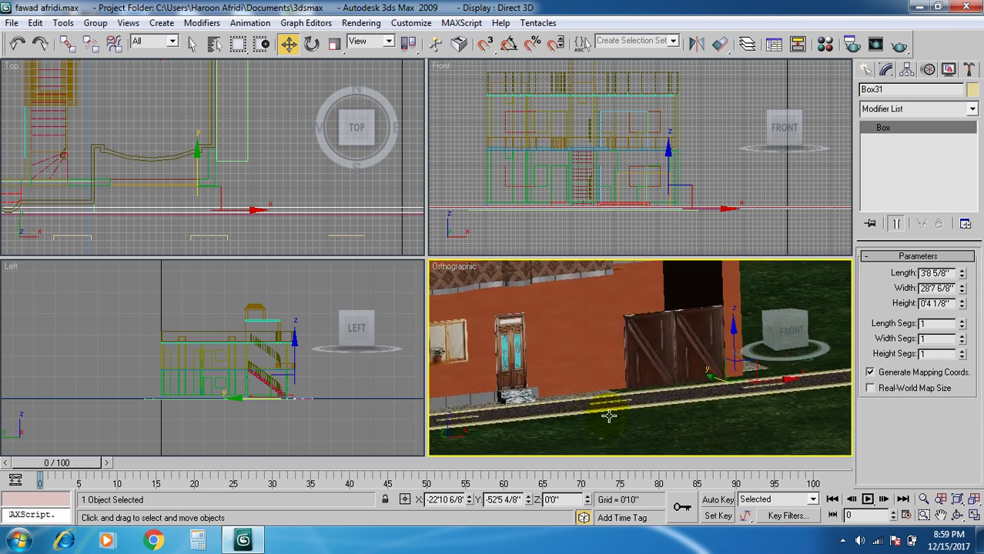
scroll(602, 425, "up", 3)
scroll(646, 374, "down", 3)
scroll(646, 374, "down", 2)
middle_click_drag(638, 369, 615, 414)
scroll(628, 388, "down", 2)
scroll(589, 397, "down", 1)
scroll(598, 391, "up", 1)
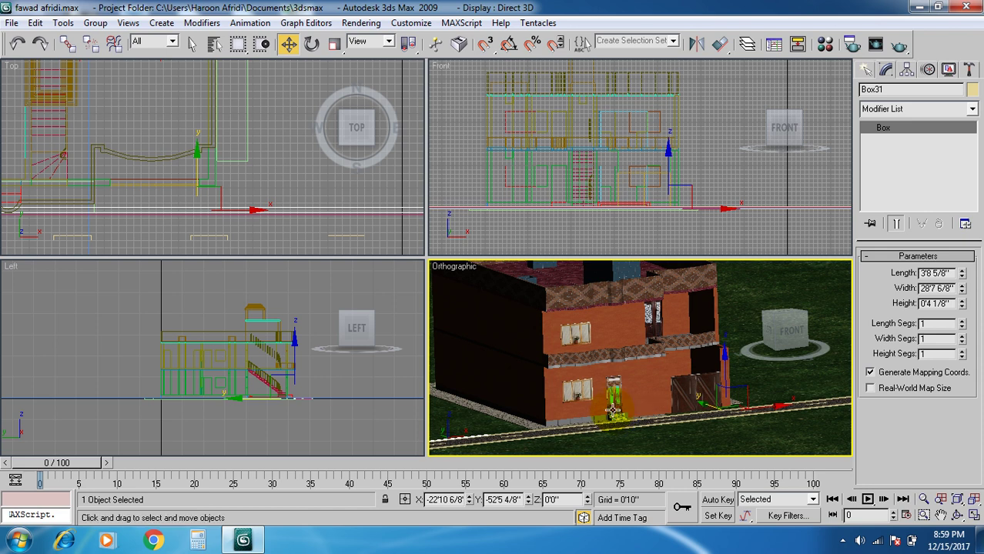
middle_click_drag(618, 418, 601, 407)
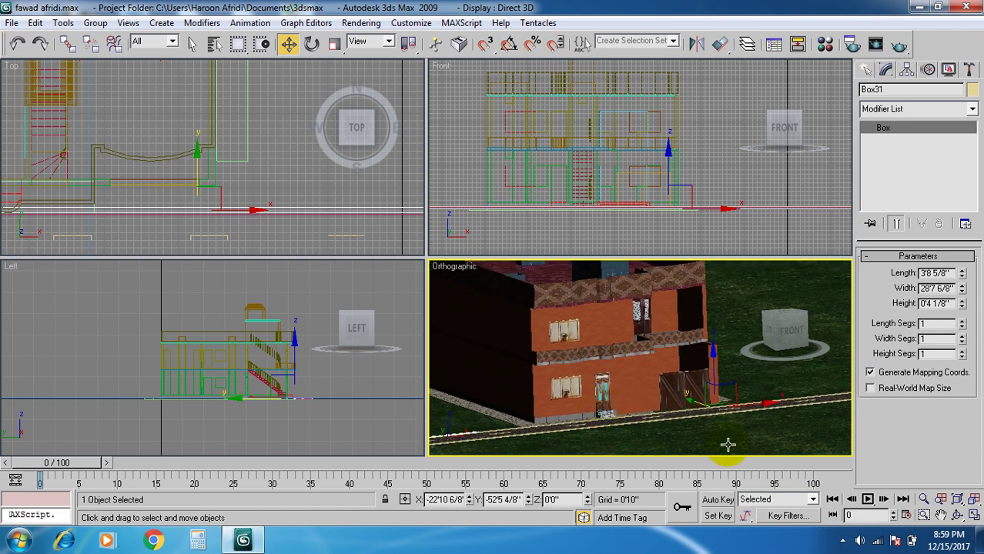
Render the enlarged orthographic view of the house and road, close the render and restore the four-view layout.
left_click(973, 516)
middle_click_drag(539, 369, 597, 409)
scroll(589, 399, "down", 1)
middle_click_drag(528, 378, 523, 400)
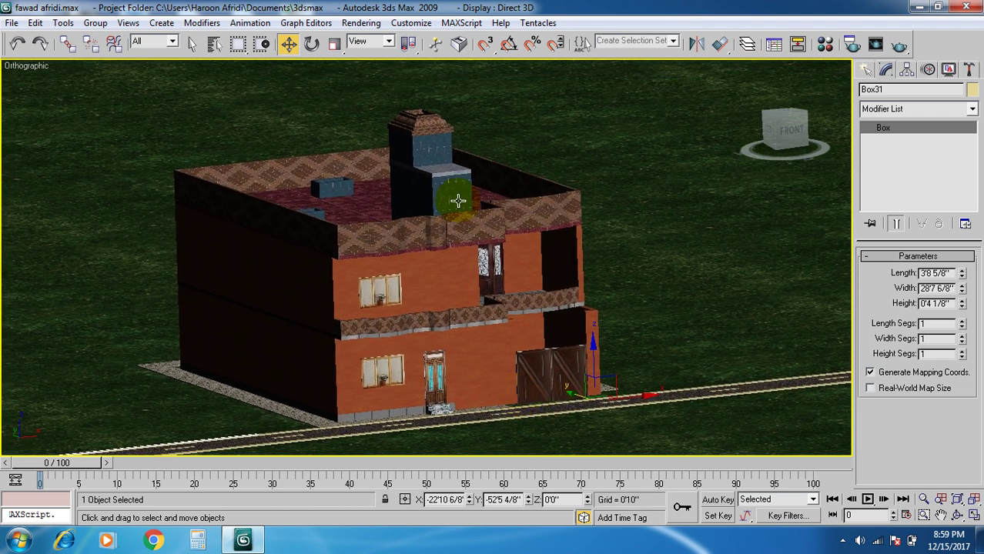
left_click(372, 29)
left_click(362, 38)
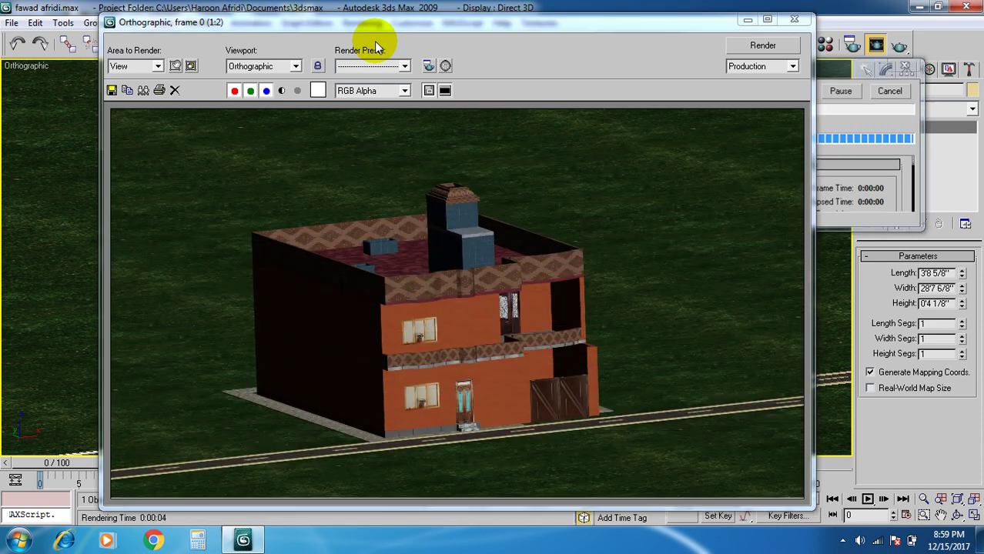
left_click(793, 20)
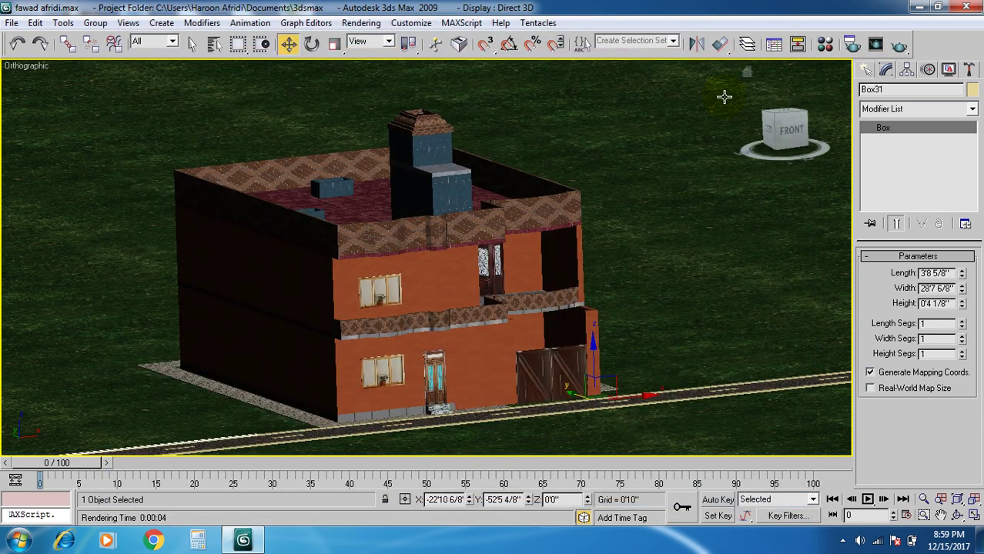
left_click(974, 516)
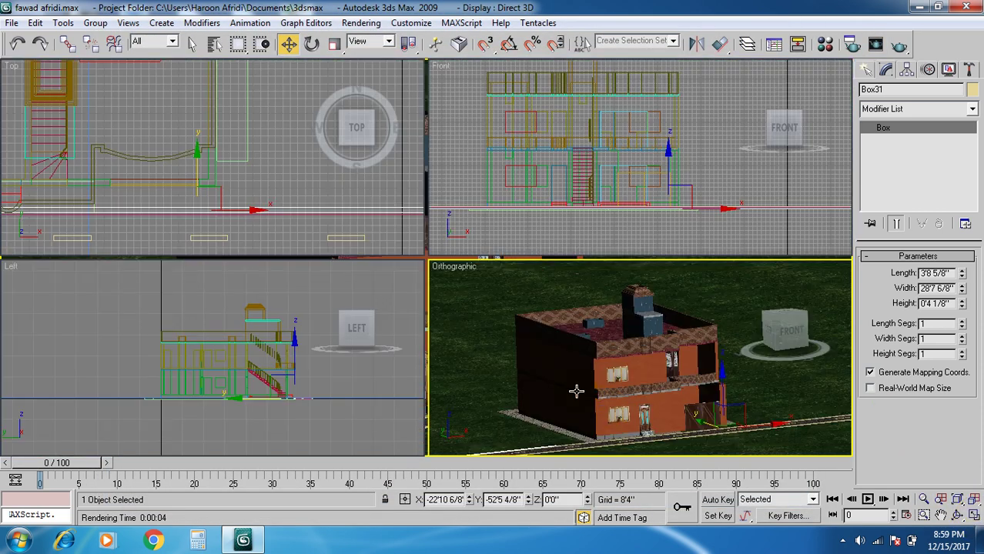
Add a Scotch Pine foliage object from the AEC Extended objects at the origin, beside the house.
left_click(867, 69)
left_click(918, 114)
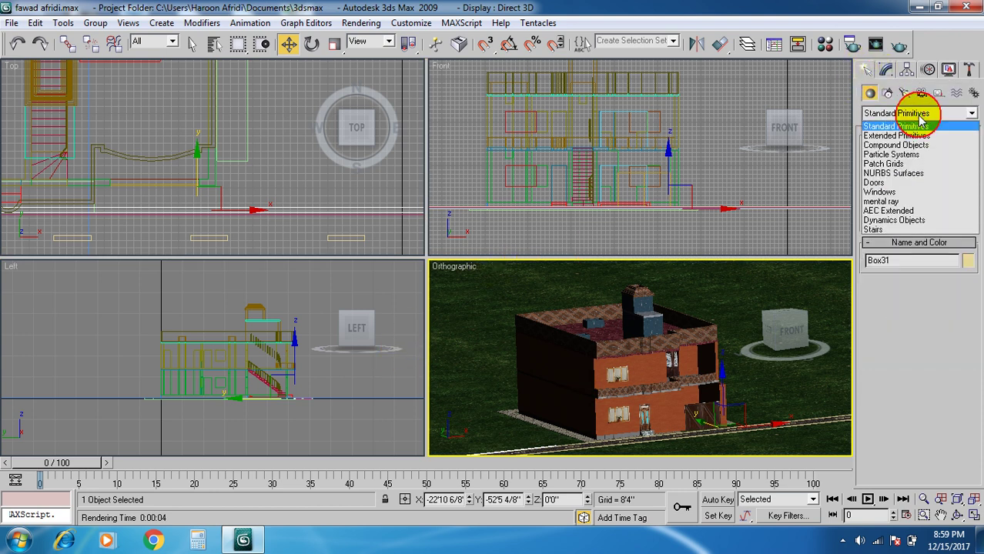
left_click(893, 211)
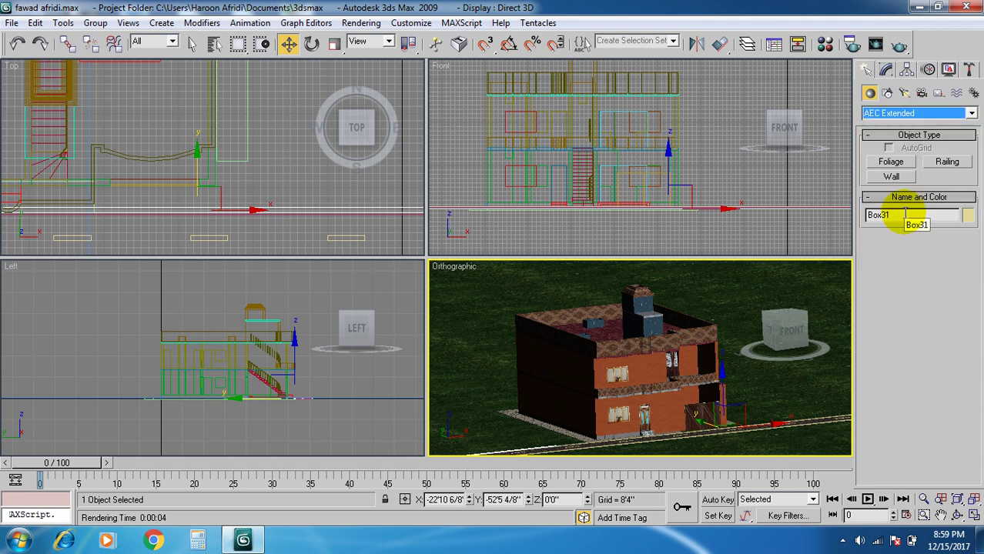
left_click(902, 163)
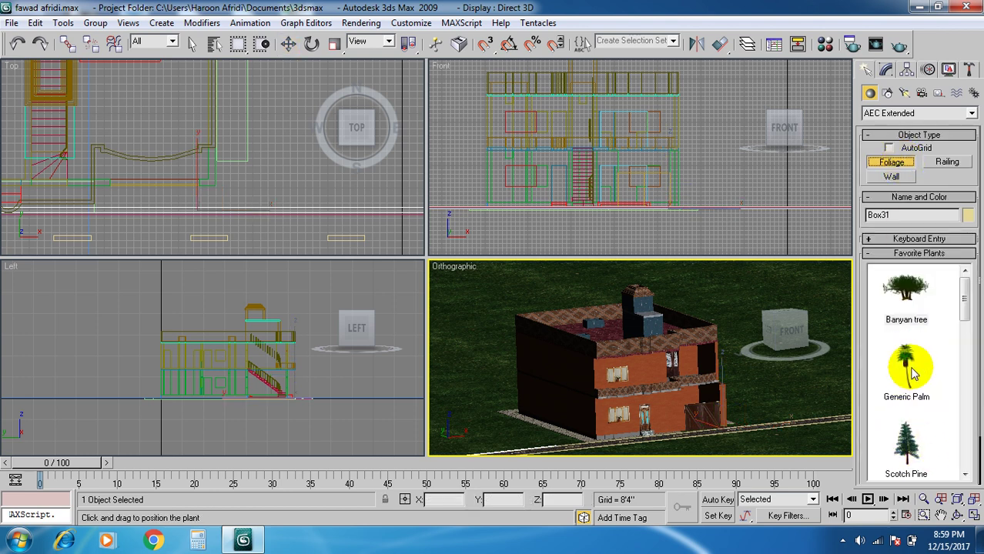
left_click(907, 453)
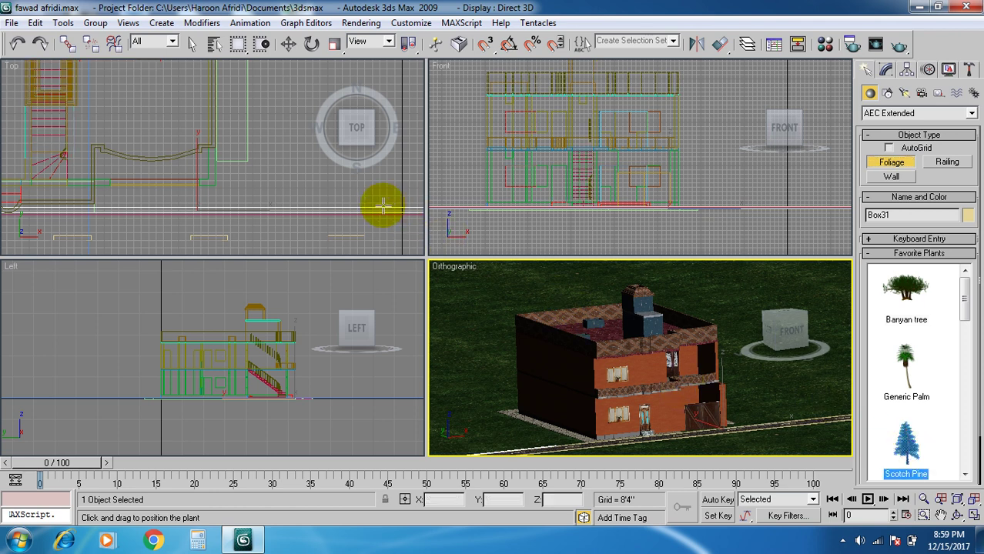
left_click(319, 194)
scroll(264, 203, "down", 5)
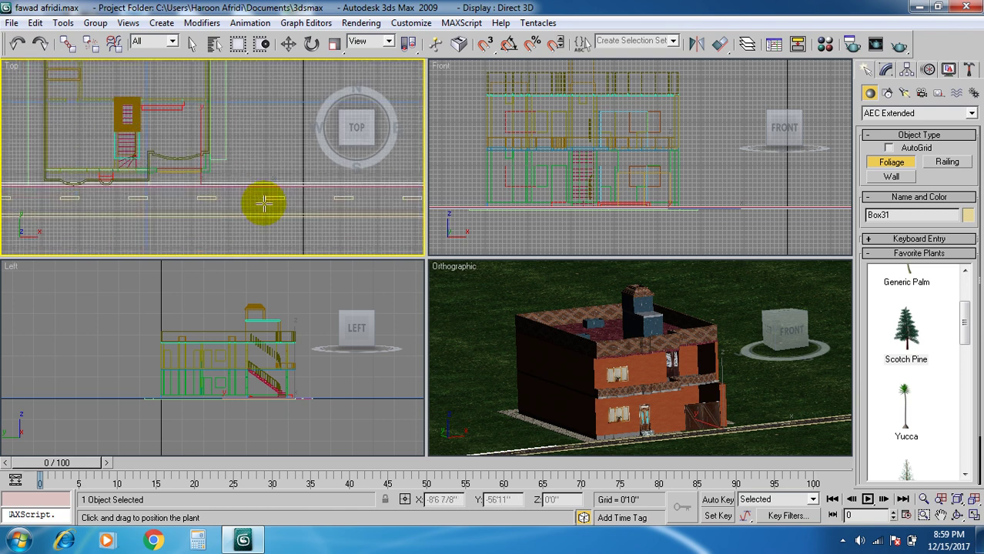
middle_click_drag(265, 203, 246, 194)
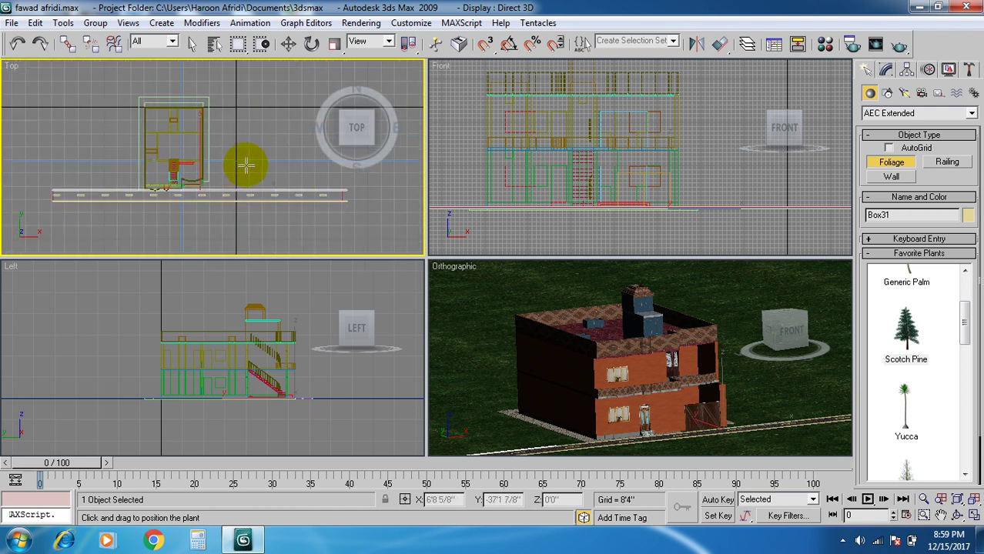
left_click(899, 330)
double_click(899, 330)
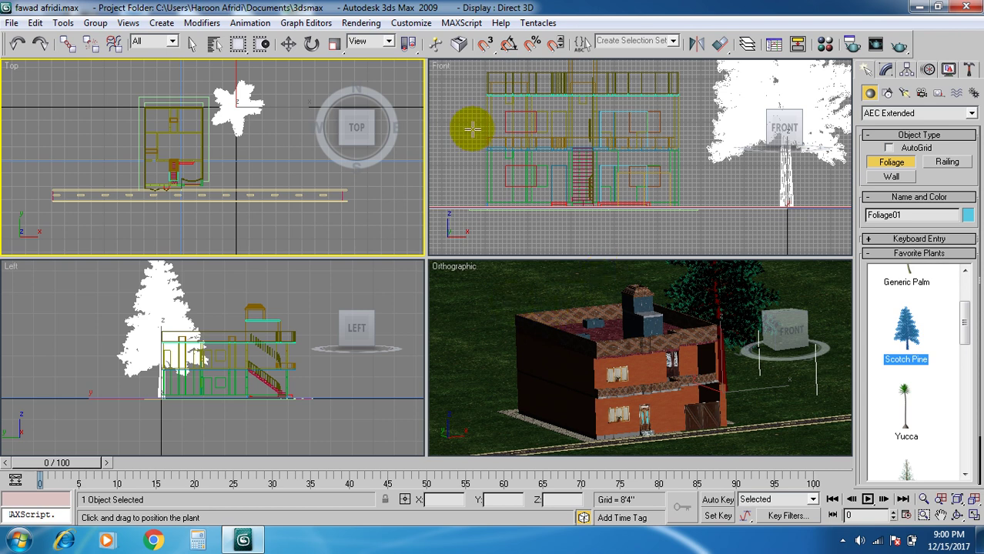
Try copying the pine to the opposite side of the house at X about -119'6 6/8", and delete the copy.
left_click(286, 44)
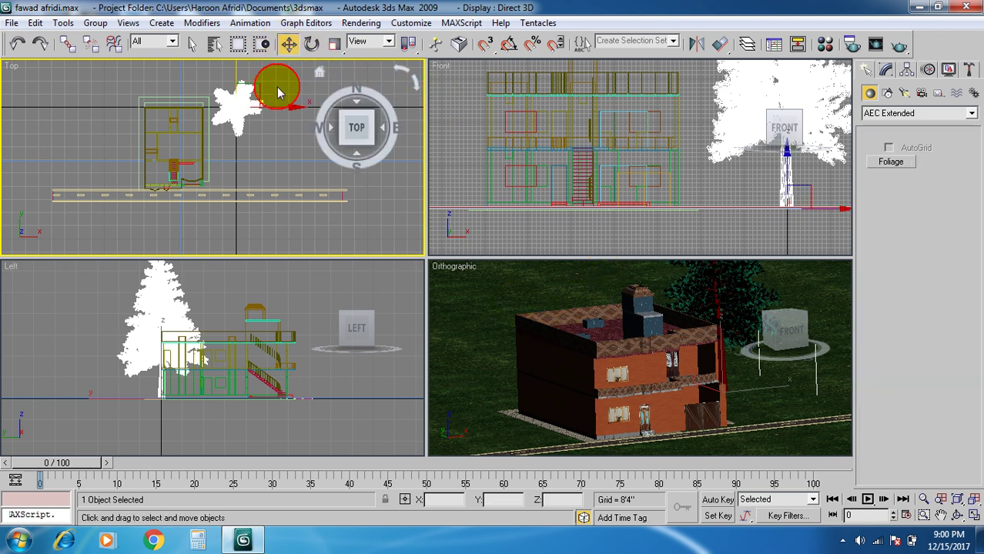
middle_click_drag(286, 168, 260, 148)
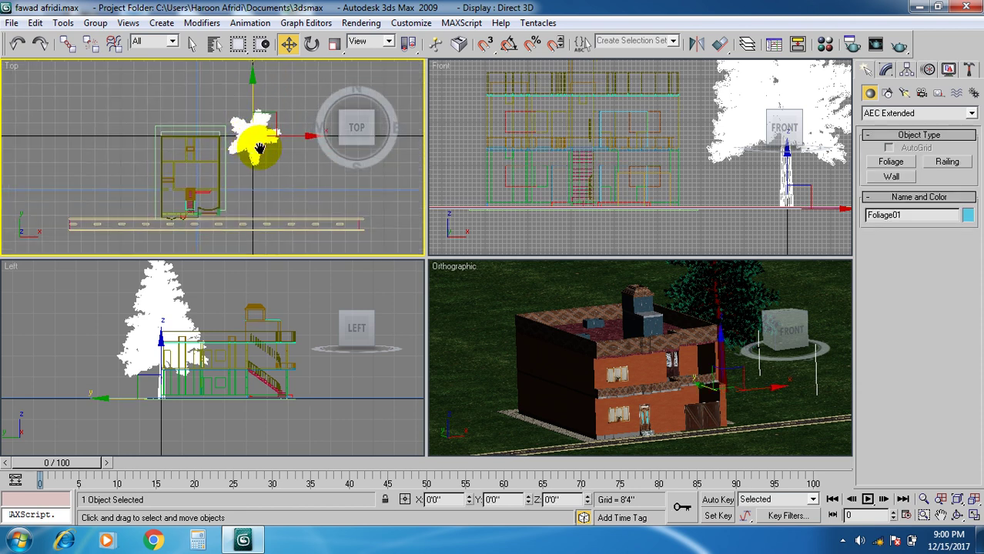
left_click(296, 133)
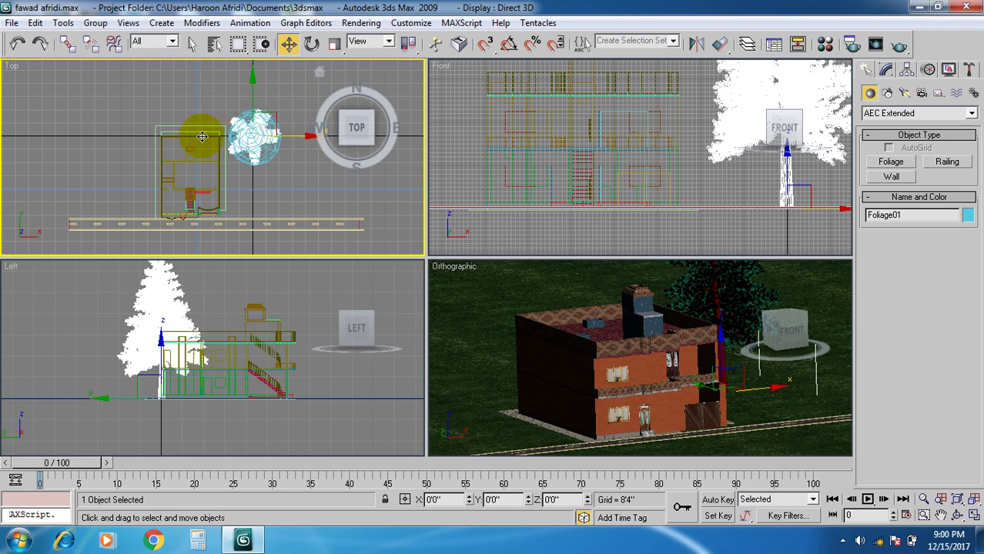
mouse_move(141, 141)
left_mouse_down("shift")
mouse_move(82, 141)
mouse_move(117, 142)
left_mouse_up("shift")
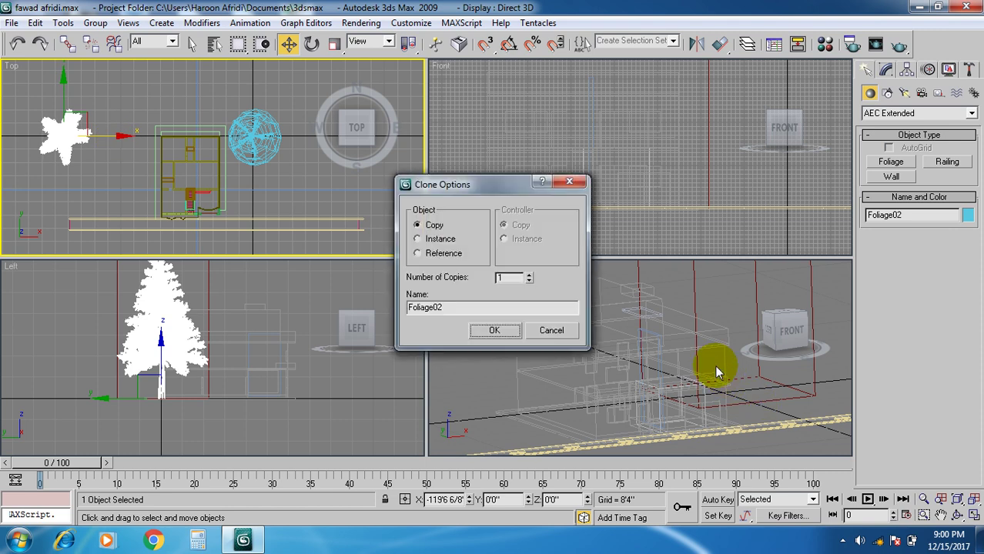
left_click(489, 330)
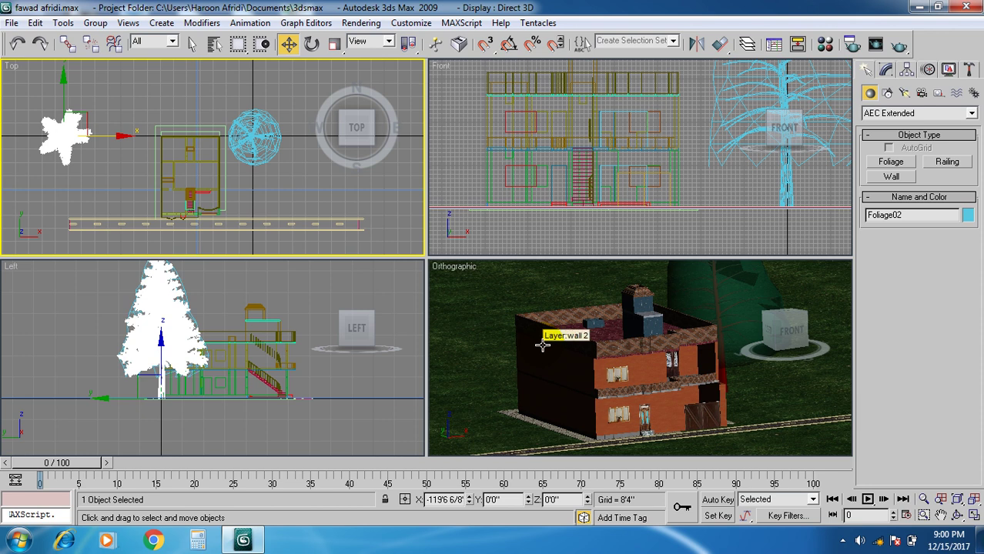
key("Delete")
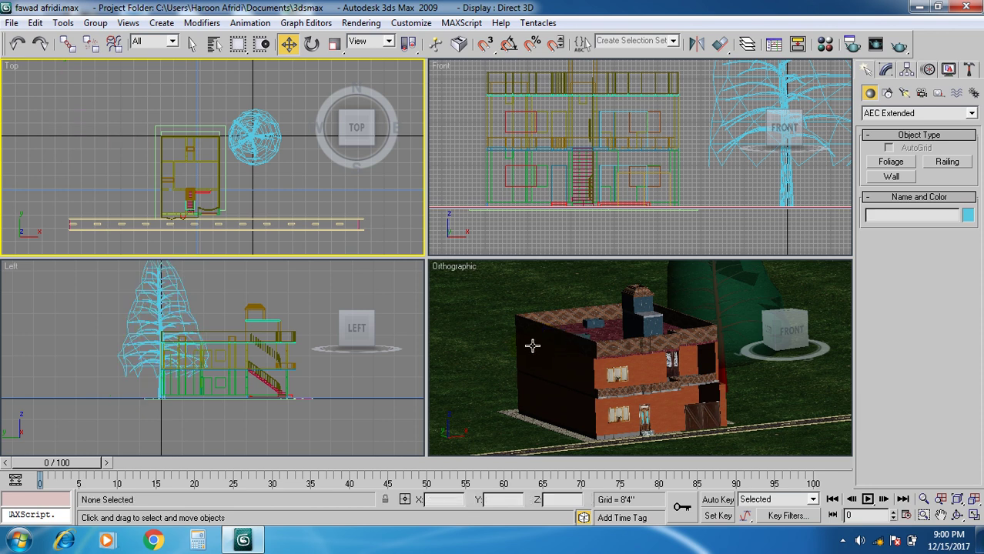
Move the pine toward the road along Y to about -31'6".
scroll(537, 348, "down", 3)
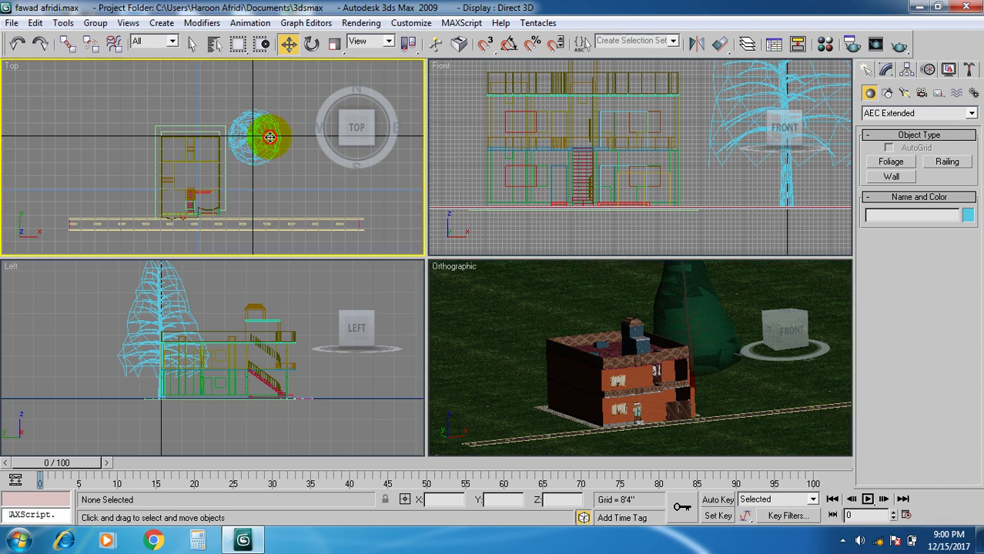
left_click(269, 137)
left_click_drag(254, 82, 260, 124)
middle_click_drag(320, 322, 241, 308)
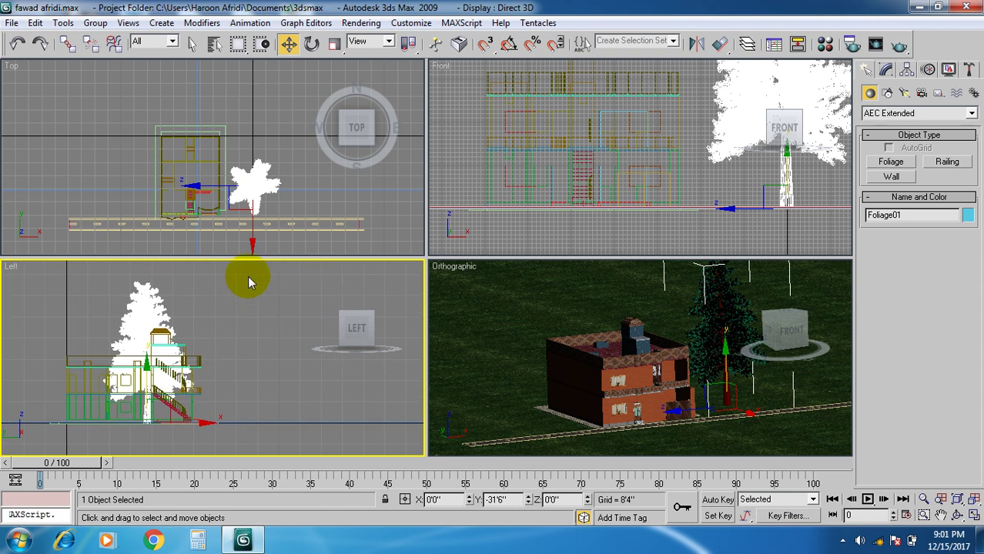
Scale the pine uniformly to about 57 percent and move it to the roadside at Y about -42'10".
middle_click_drag(714, 331, 632, 347)
left_click(335, 44)
left_click_drag(650, 401, 644, 461)
middle_click_drag(637, 425, 569, 400, "alt")
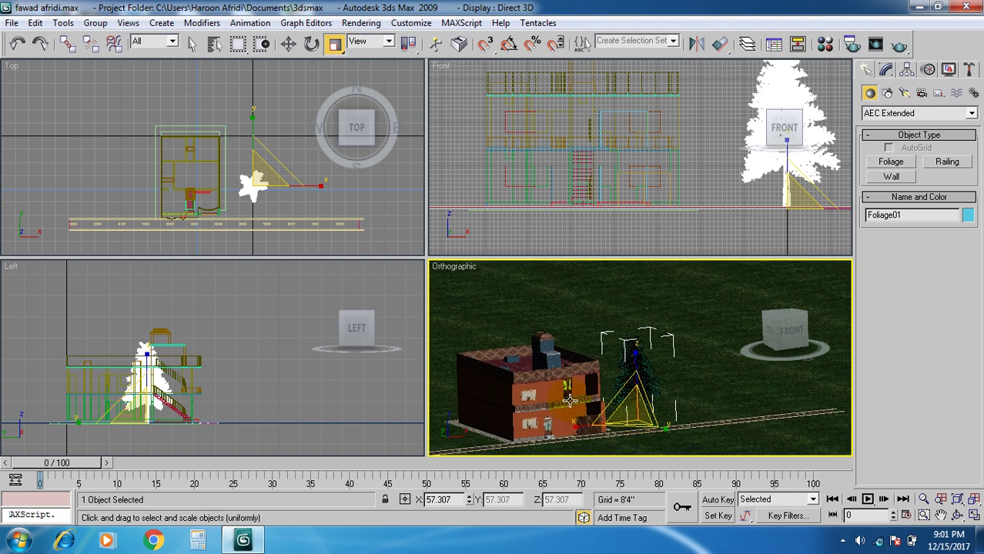
left_click(288, 43)
left_click_drag(256, 133, 260, 145)
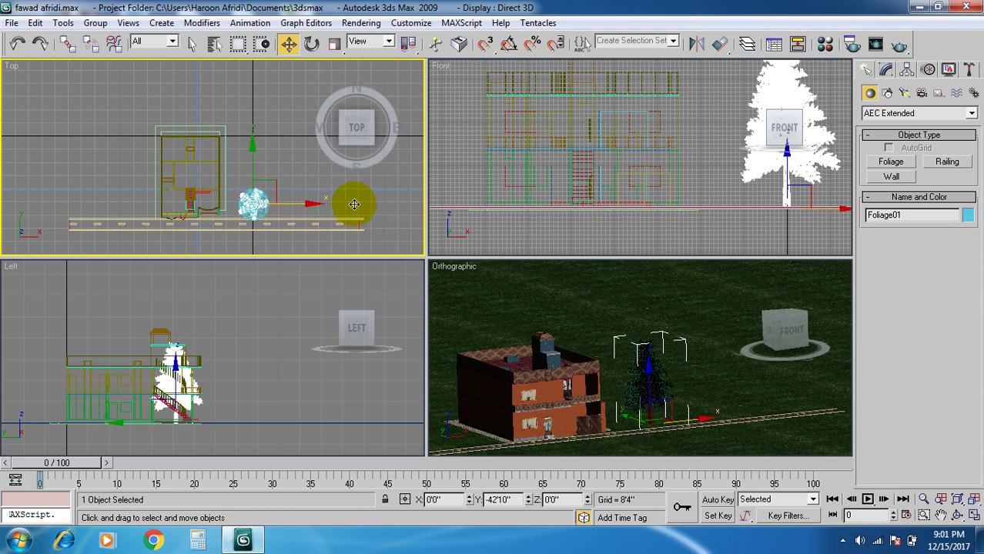
Try copying the scaled pine along the road to X about 29'7 3/8", and delete the copy.
left_click_drag(347, 204, 363, 210)
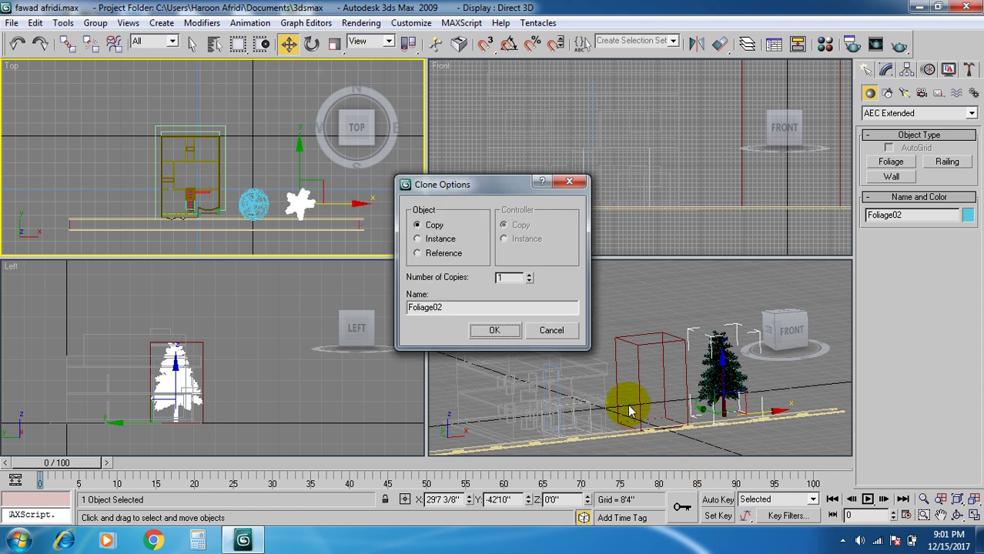
left_click(500, 330)
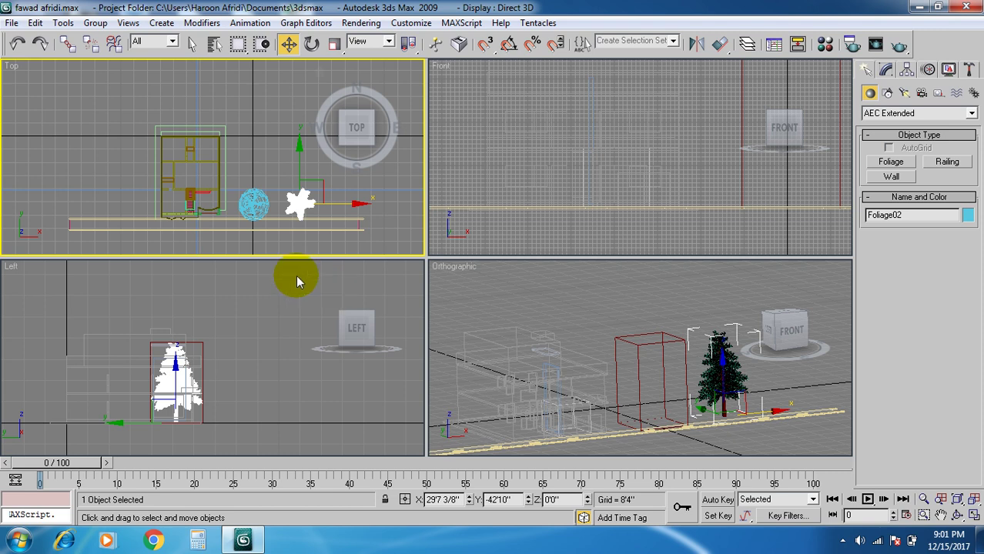
key("Delete")
Render the orthographic view of the house with the roadside pine and close the render.
left_click(660, 405)
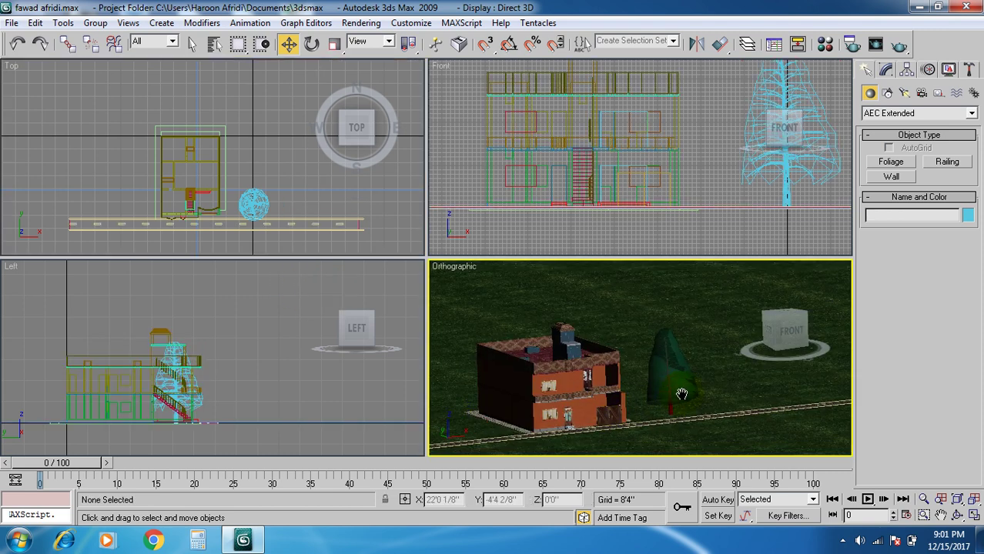
left_click(345, 25)
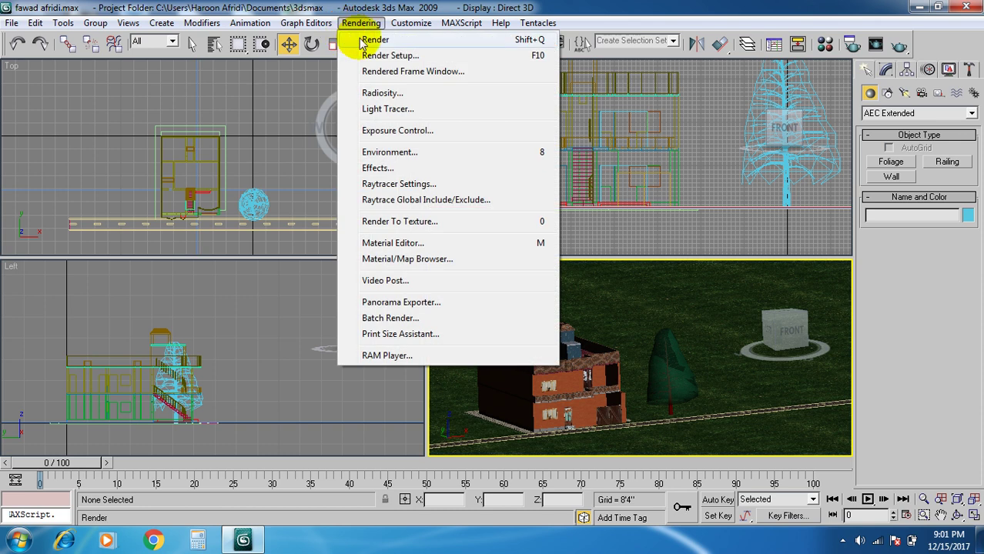
left_click(359, 41)
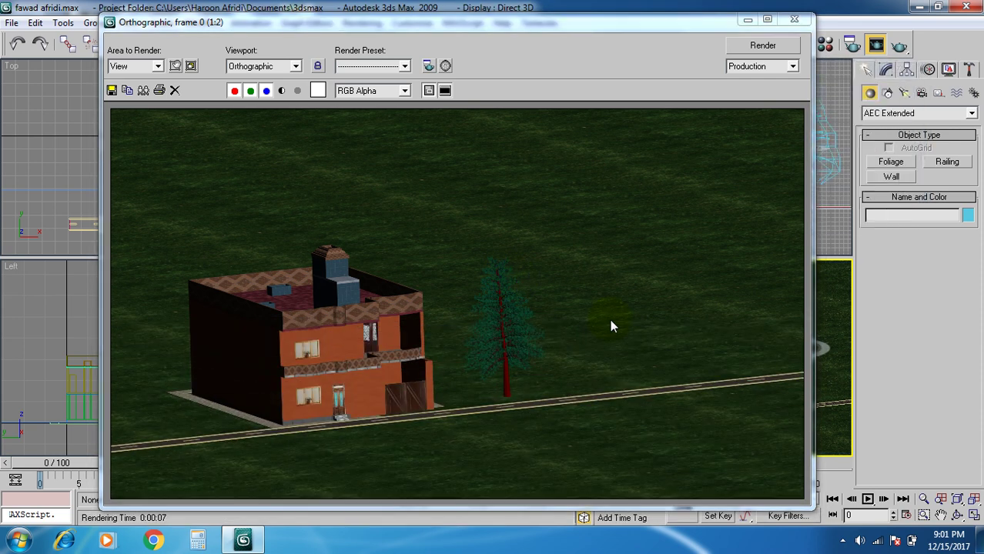
left_click(794, 18)
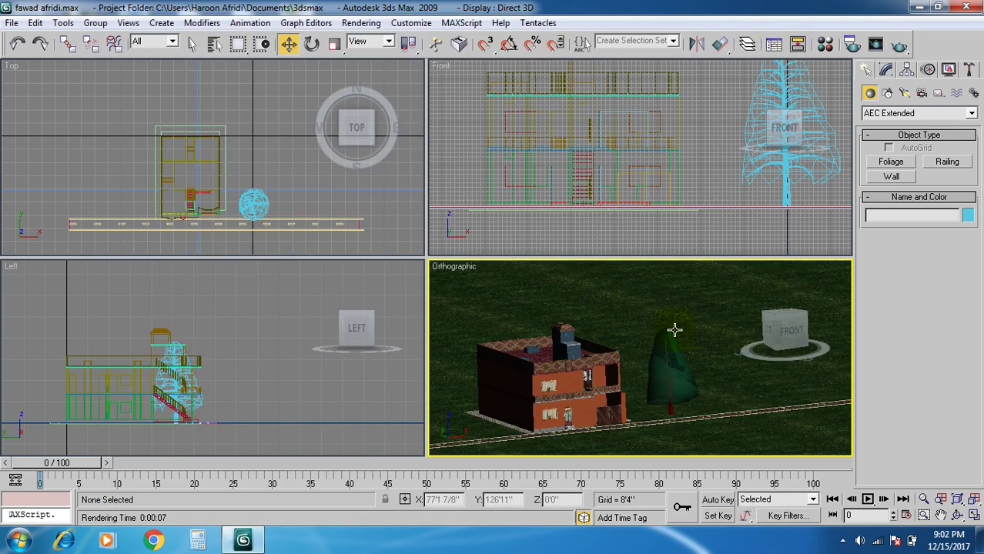
Look closely at the house front and pine, and enlarge the top view to fill the workspace.
middle_click_drag(622, 316, 641, 303)
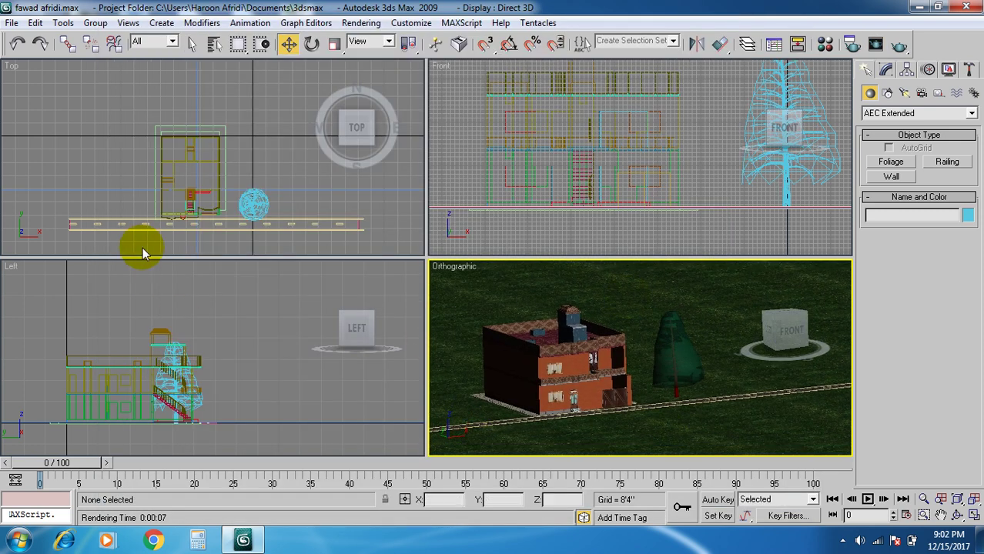
middle_click_drag(125, 165, 129, 131)
scroll(557, 389, "up", 5)
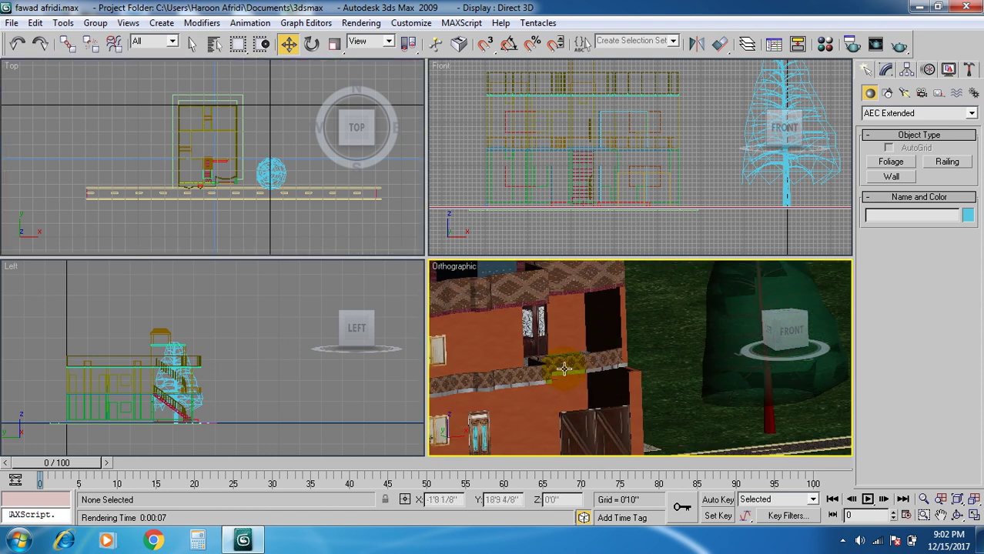
left_click(188, 211)
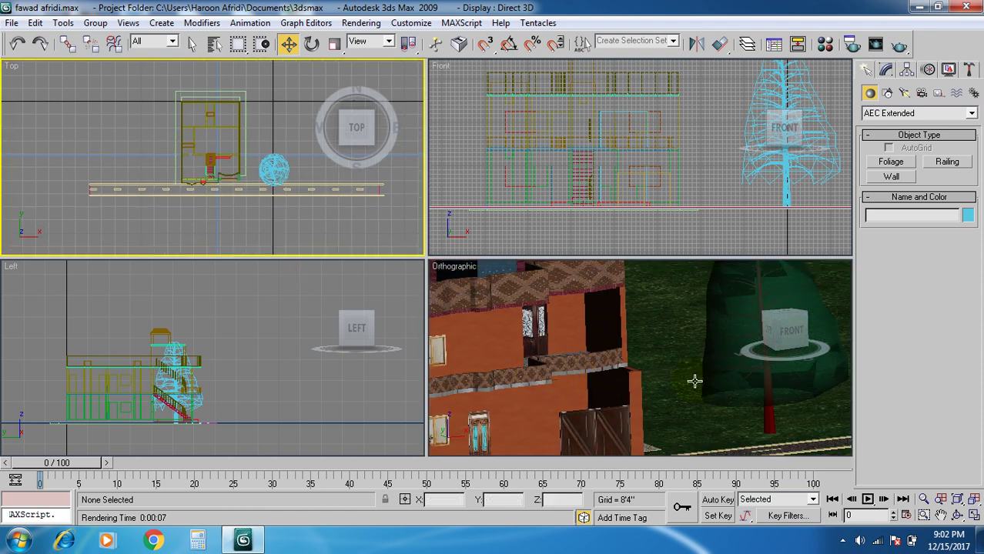
left_click(974, 515)
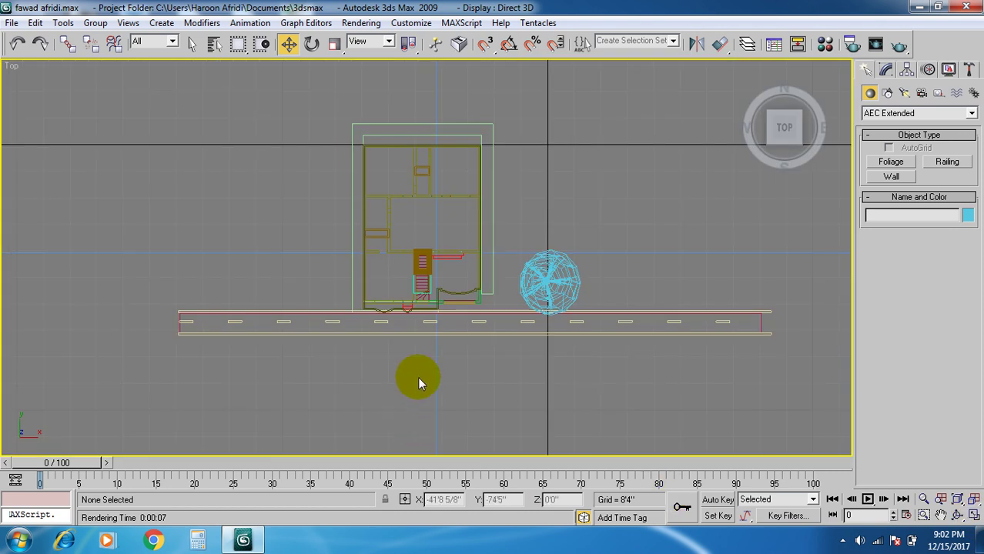
Hide the two kerb strips along the road together with the centre-line dash in front of the house.
scroll(351, 346, "up", 4)
mouse_move(345, 322)
middle_mouse_down()
mouse_move(370, 347)
mouse_move(338, 320)
middle_mouse_up()
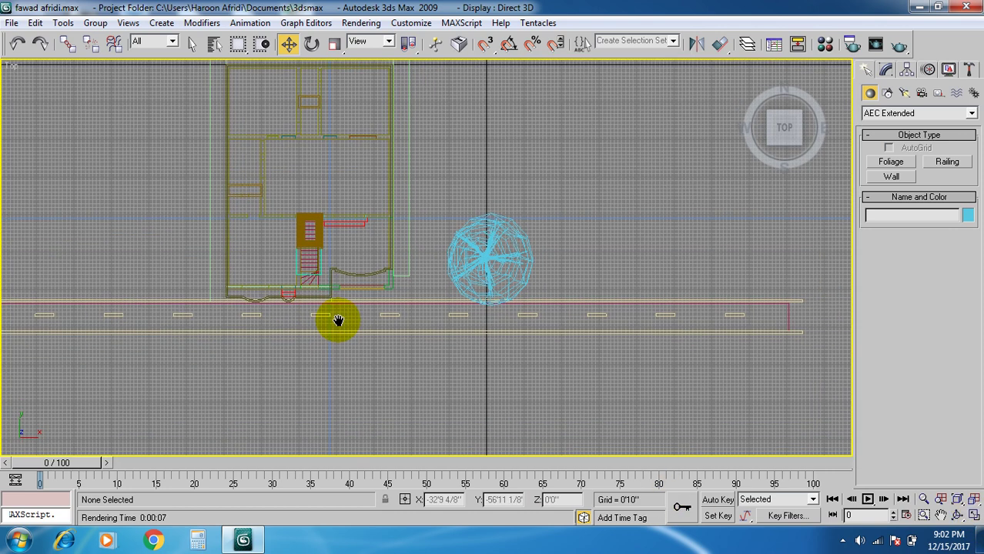
left_click(414, 303)
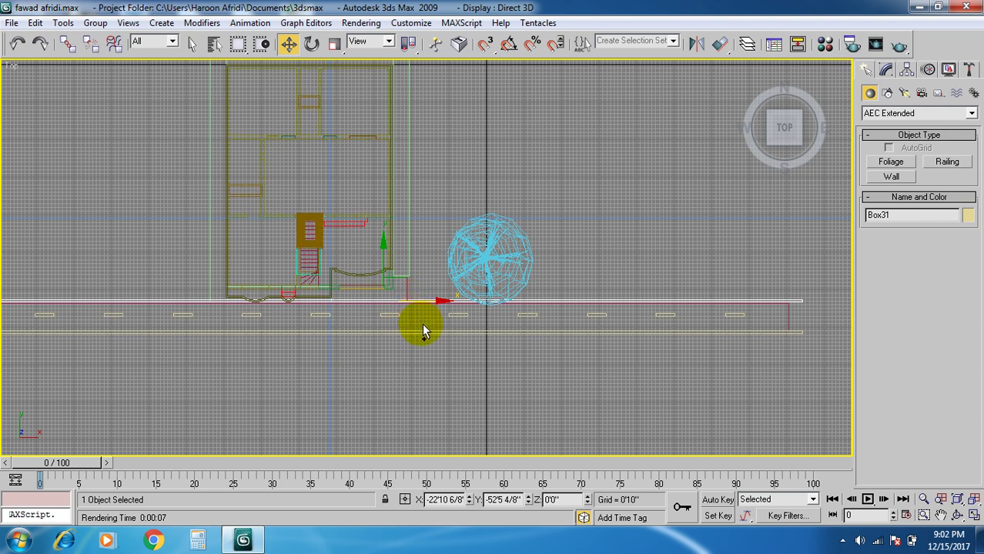
left_click(424, 332, "ctrl")
left_click(391, 314, "ctrl")
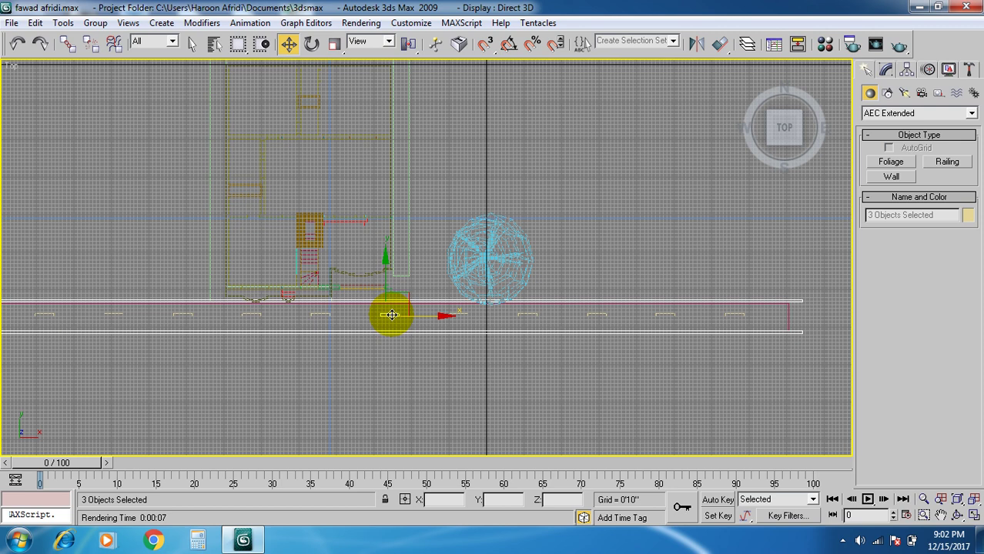
left_click(391, 314)
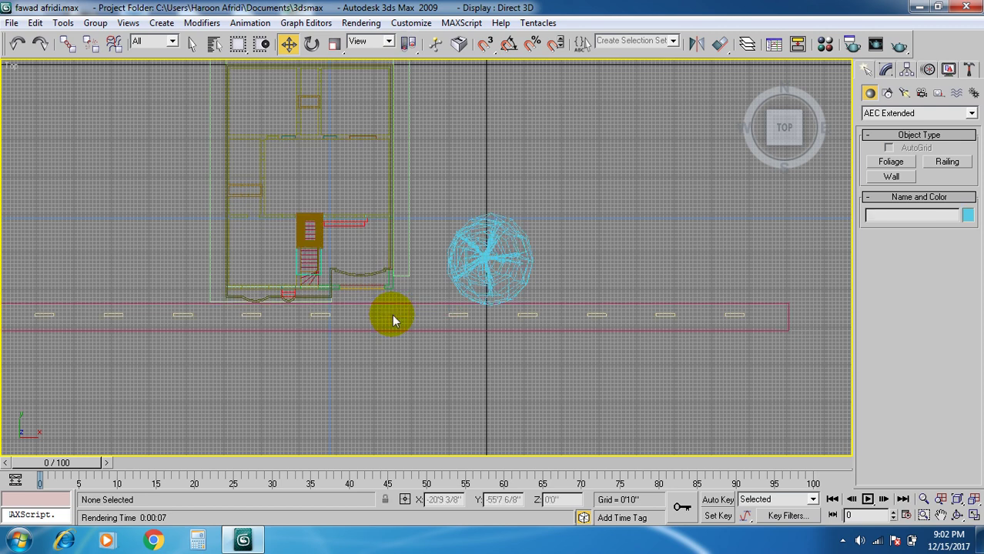
key("ctrl+z")
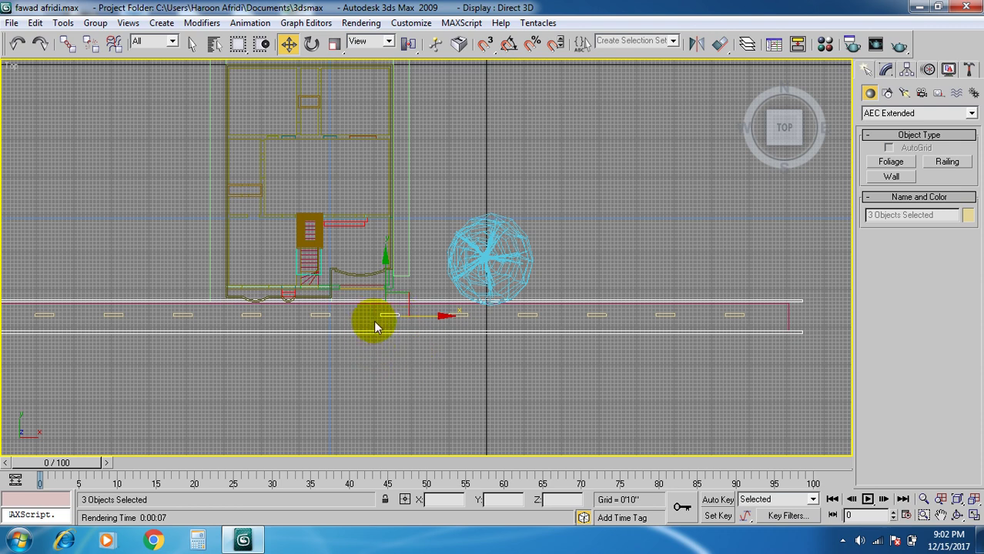
right_click(387, 318)
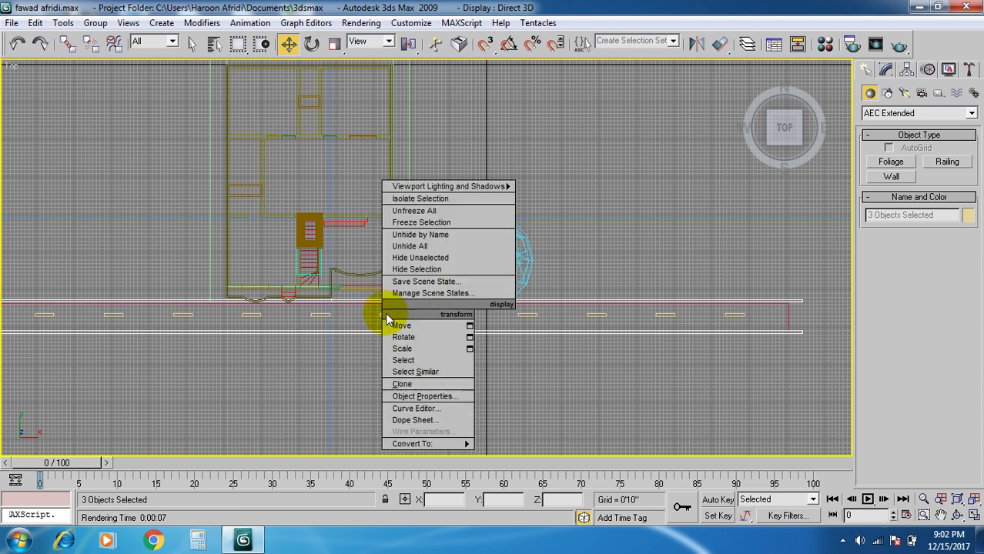
left_click(415, 270)
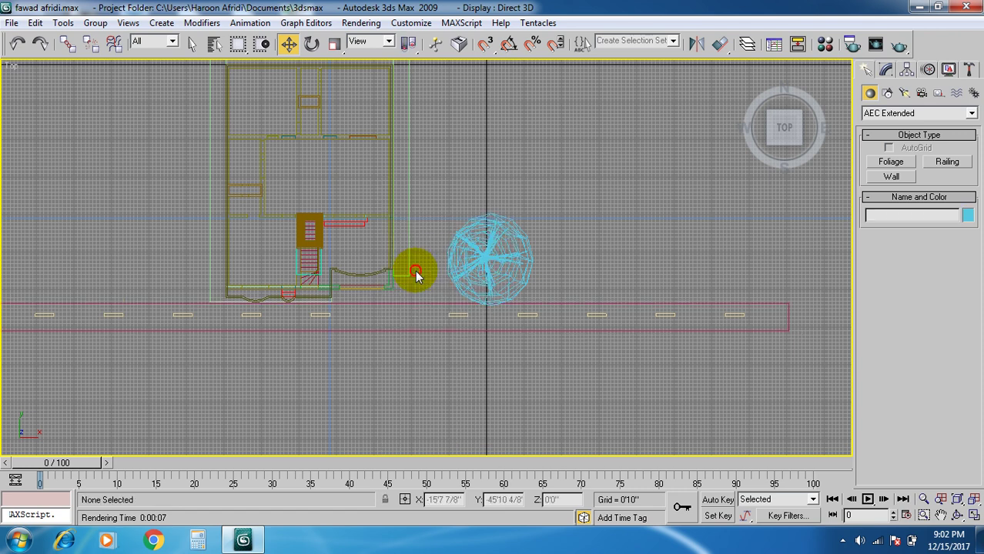
Hide the roadside pine tree beside the house.
left_click(468, 266)
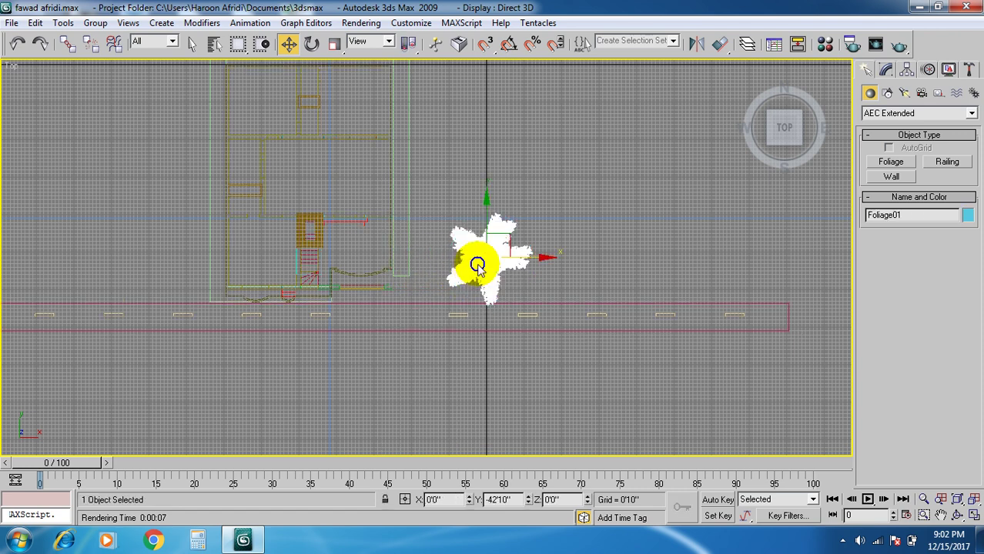
right_click(477, 265)
left_click(497, 221)
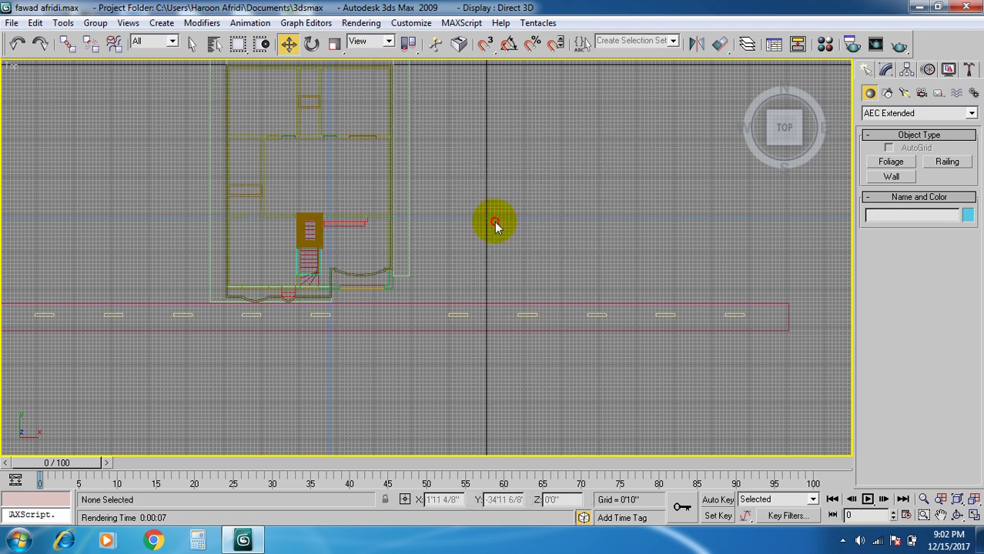
Start a spline line at the house's front-west corner, going about 2'4" outward, 3'8" along the front edge and around the first bay.
middle_click_drag(371, 313, 402, 321)
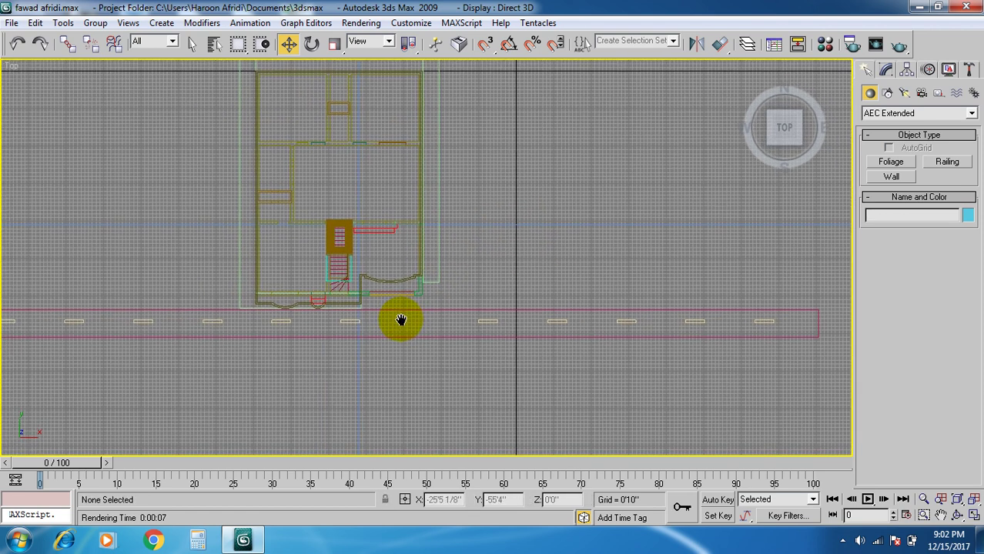
scroll(331, 323, "up", 5)
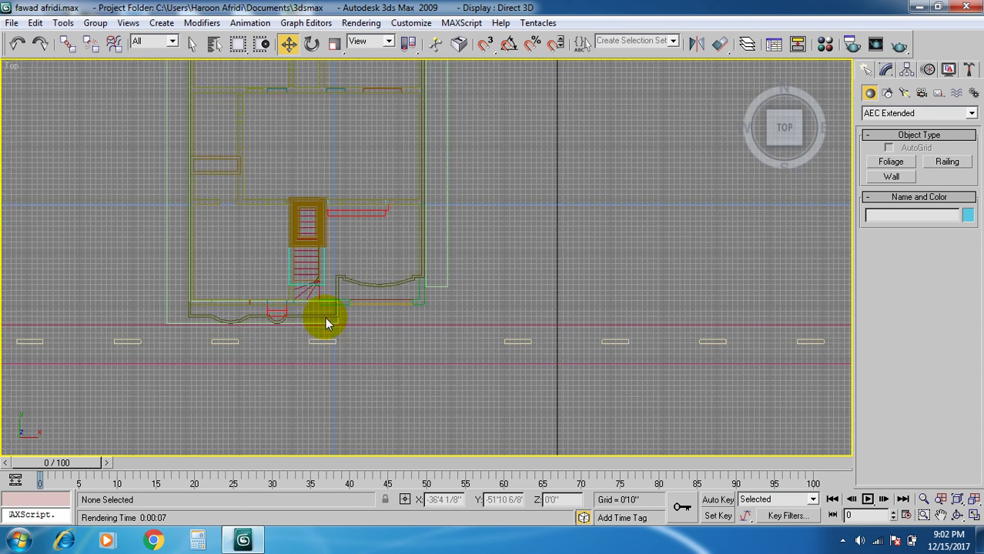
middle_click_drag(327, 328, 359, 330)
scroll(399, 329, "up", 2)
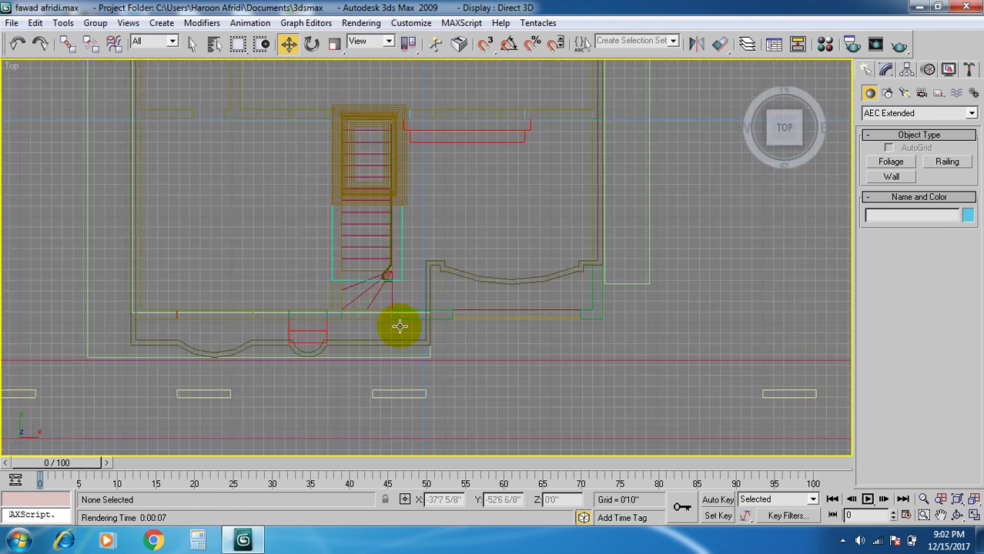
scroll(389, 319, "up", 2)
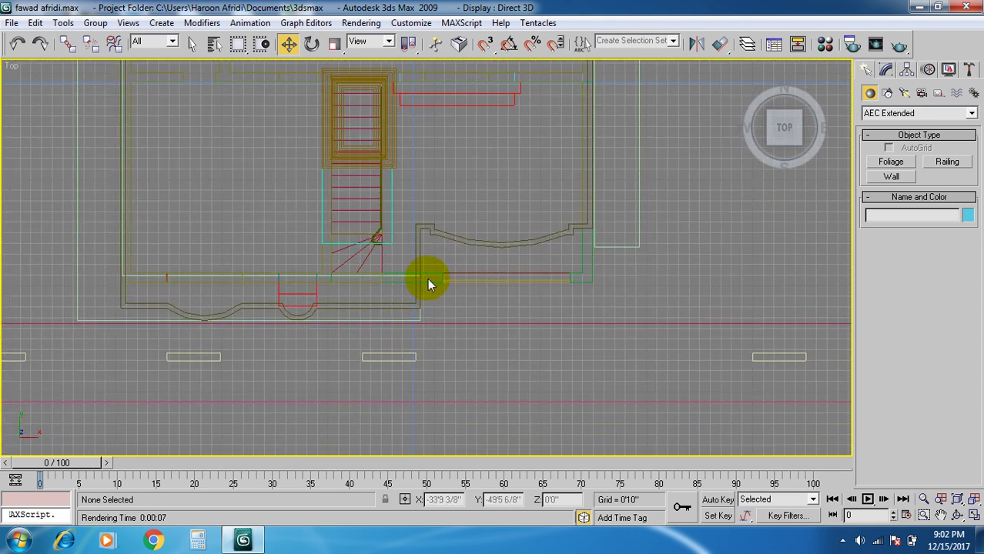
middle_click_drag(427, 280, 387, 276)
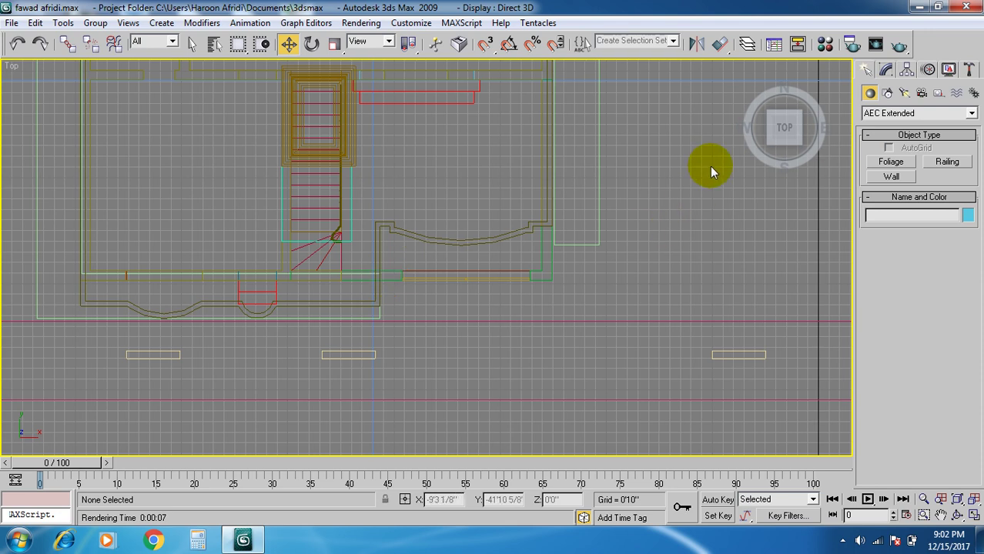
left_click(887, 93)
left_click(890, 173)
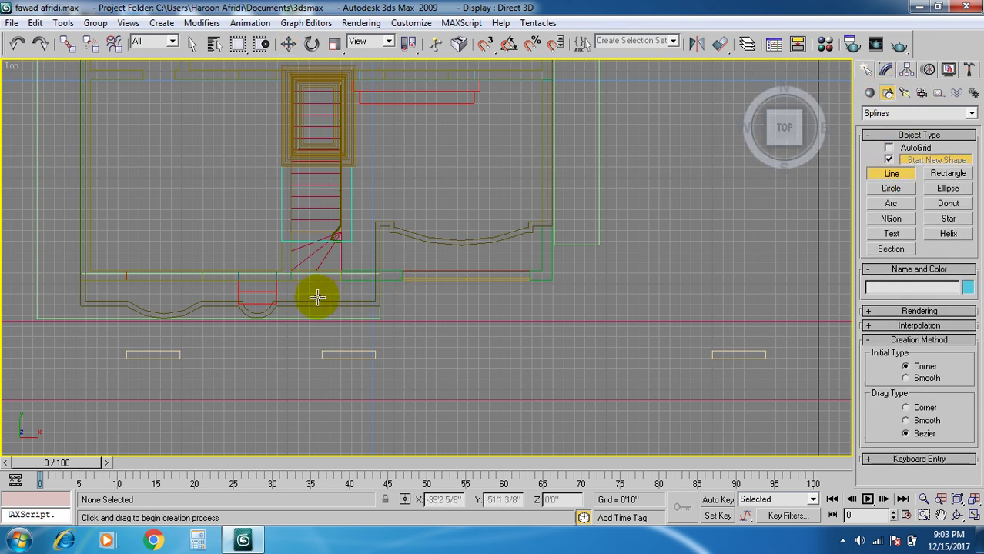
left_click(79, 275)
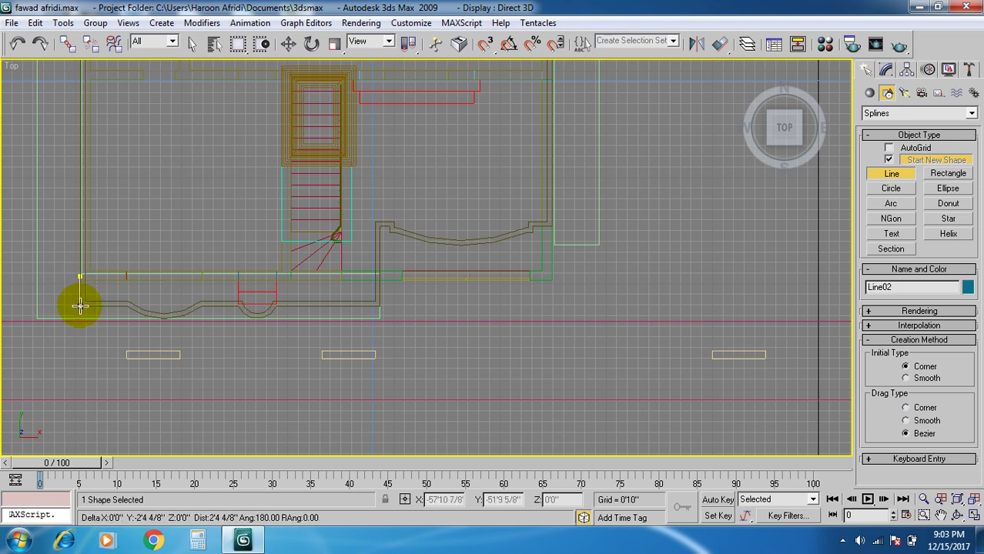
left_click(79, 306)
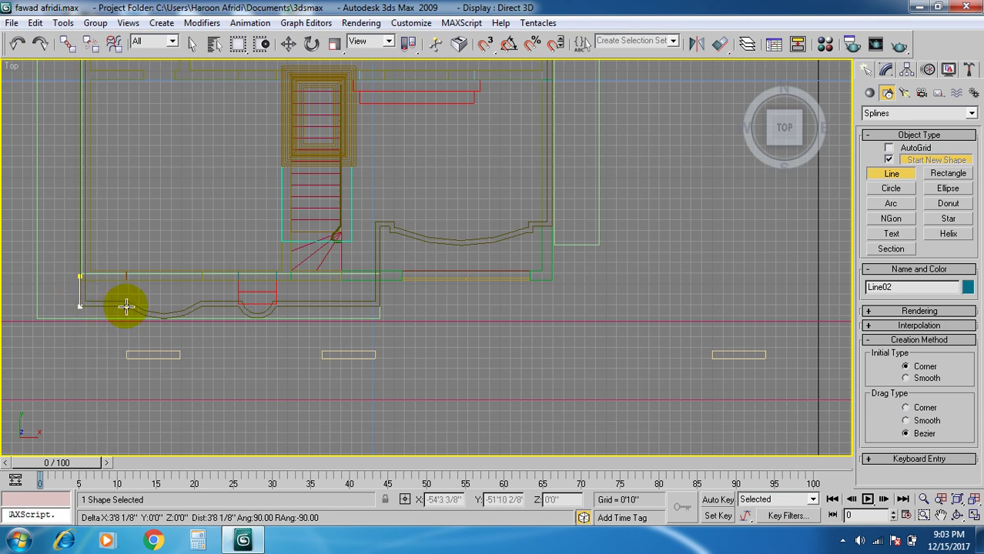
left_click(126, 306)
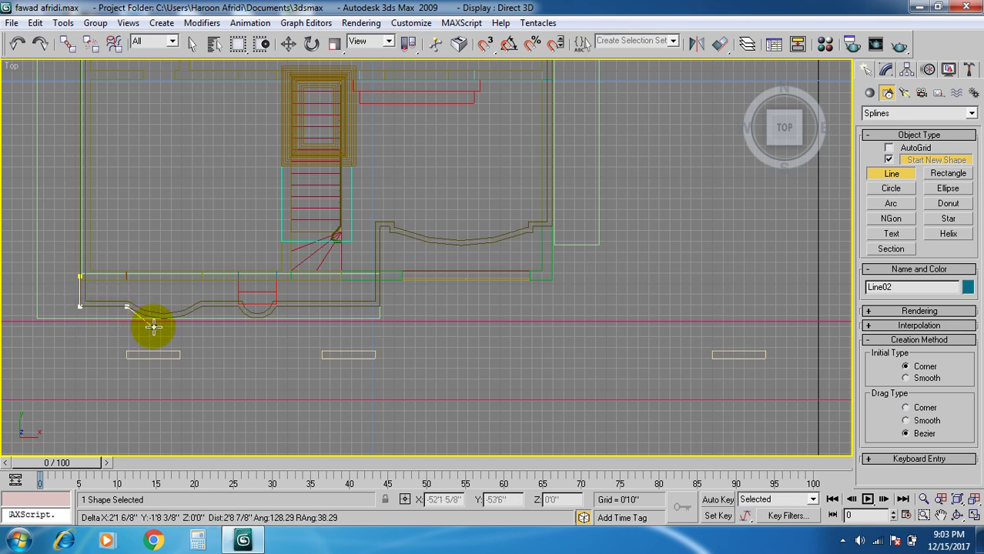
left_click_drag(164, 318, 200, 307)
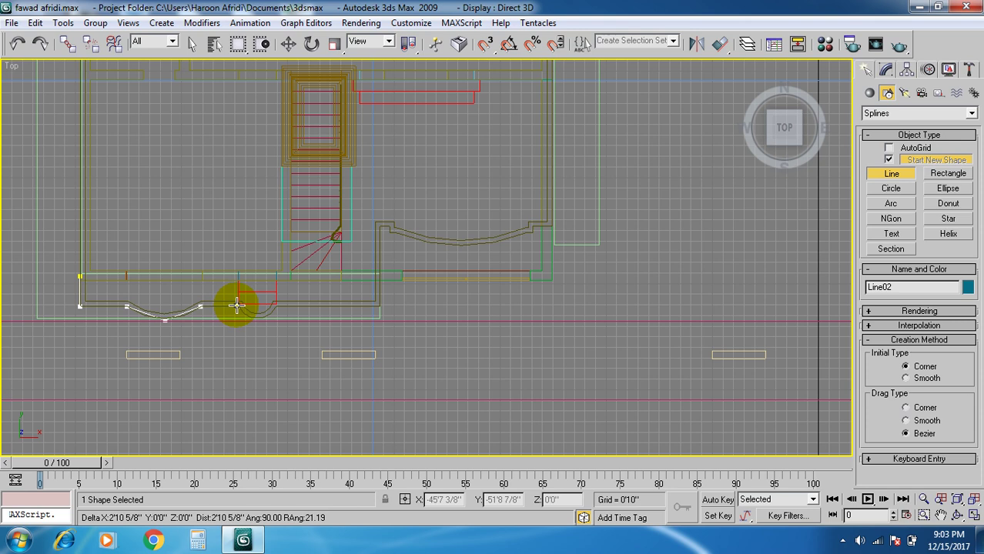
Continue the line along the front edge, around the small bay with a single pointed vertex, to the projecting front corner.
left_click(237, 306)
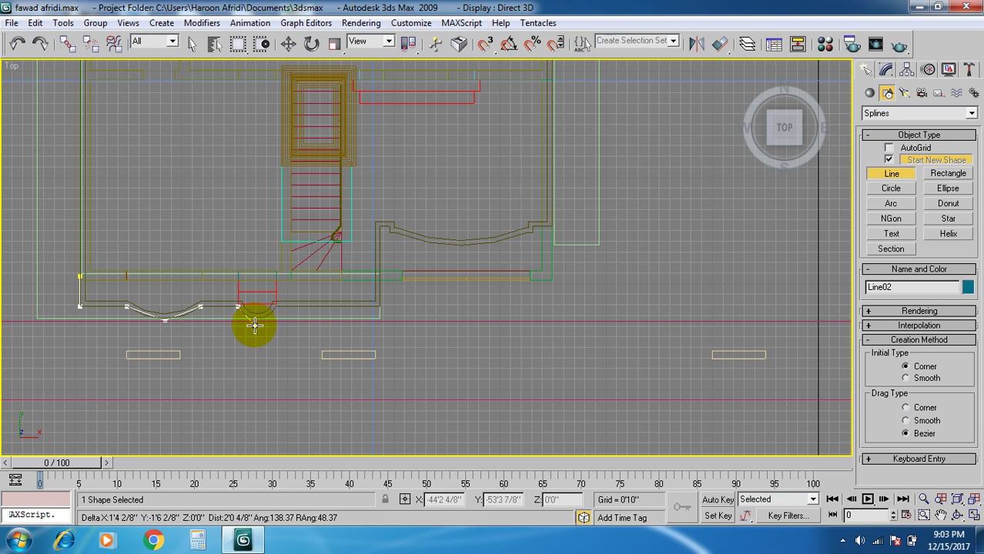
left_click(255, 325)
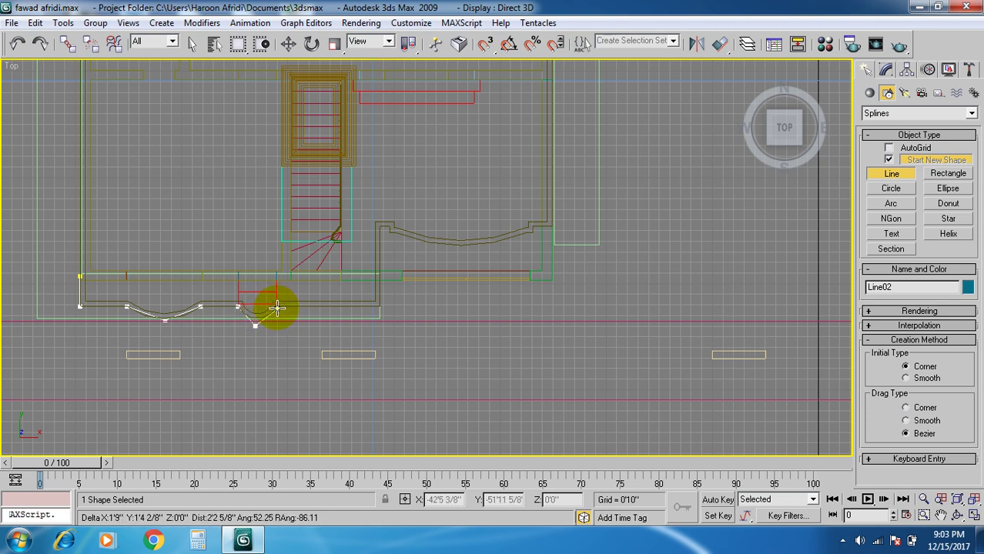
left_click(275, 306)
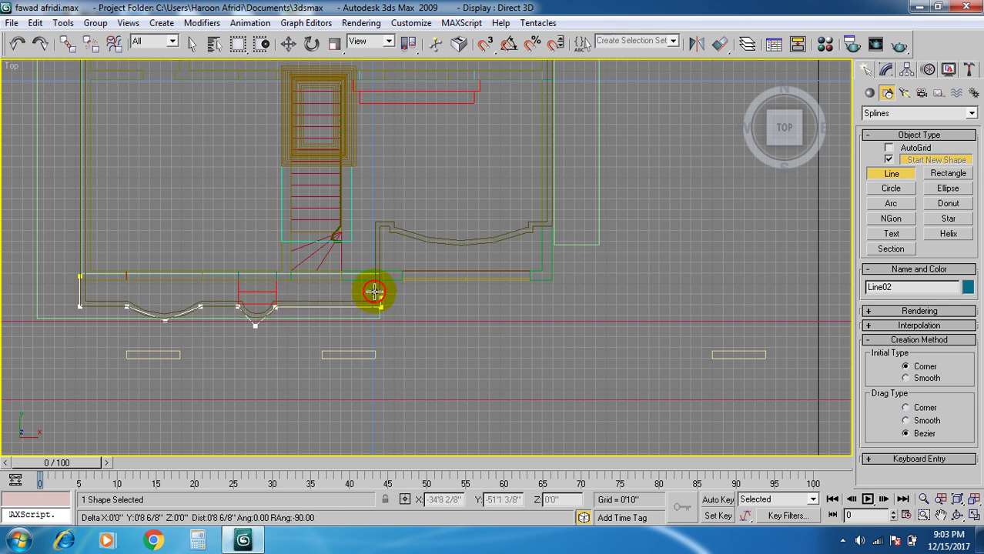
Carry the line up the recess and around the wide bay with one pointed middle vertex, ending it at the east wall corner.
left_click(391, 227)
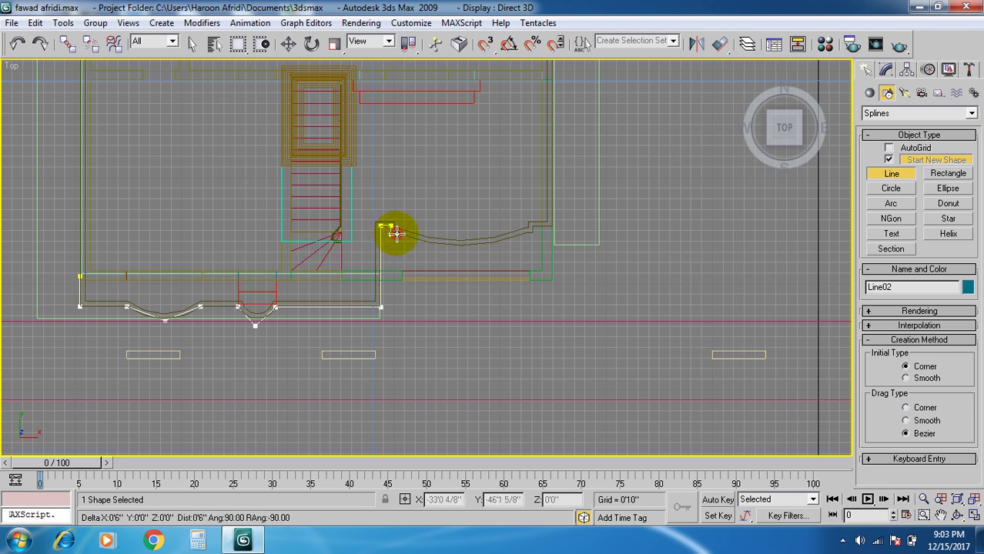
left_click(460, 267)
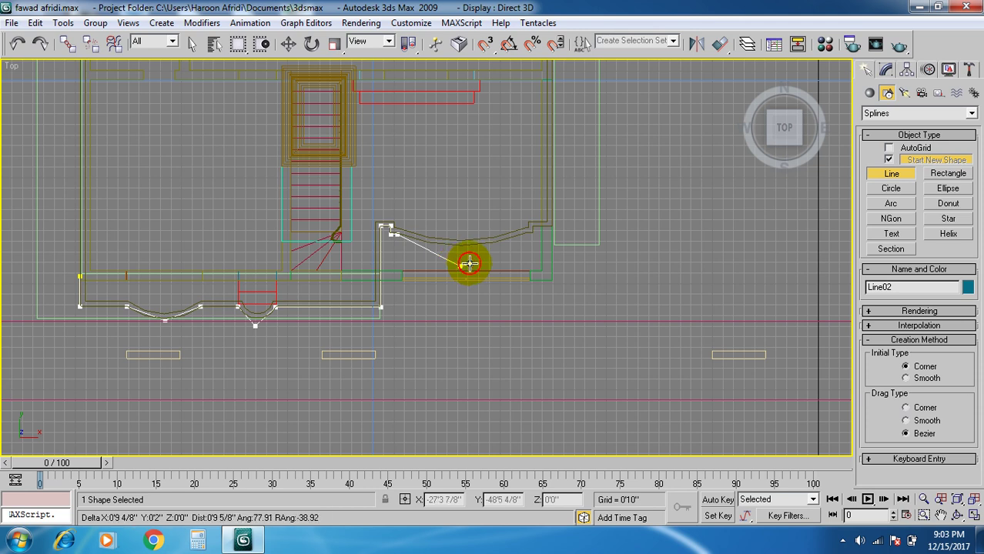
left_click(528, 232)
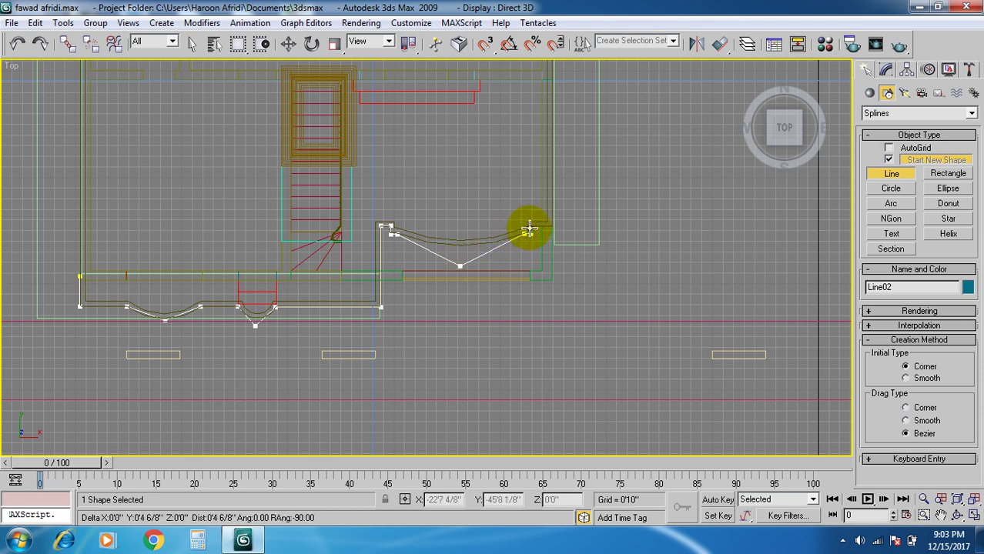
left_click(533, 226)
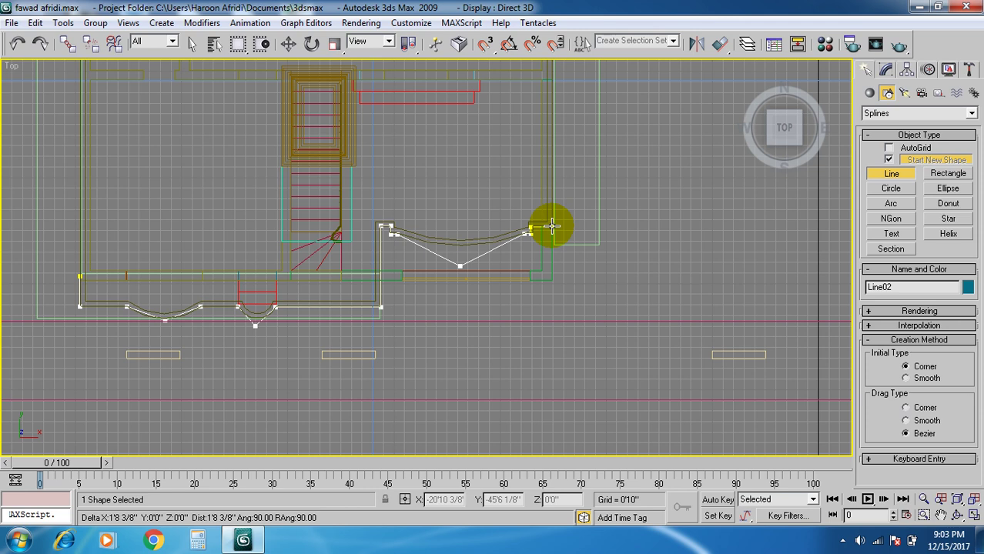
left_click(552, 225)
right_click(542, 250)
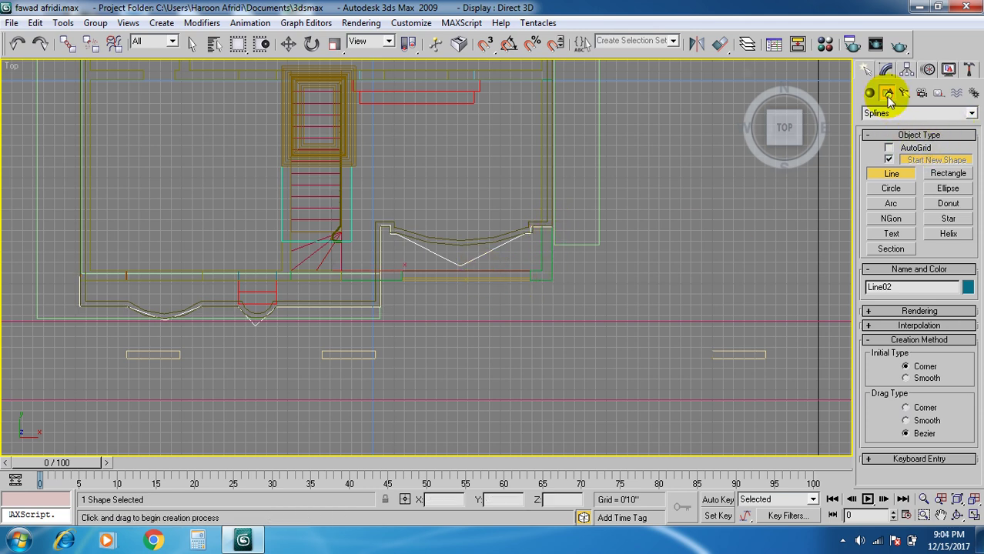
Enter vertex editing for the traced front-edge line and select the pointed vertex of its first bay.
left_click(886, 69)
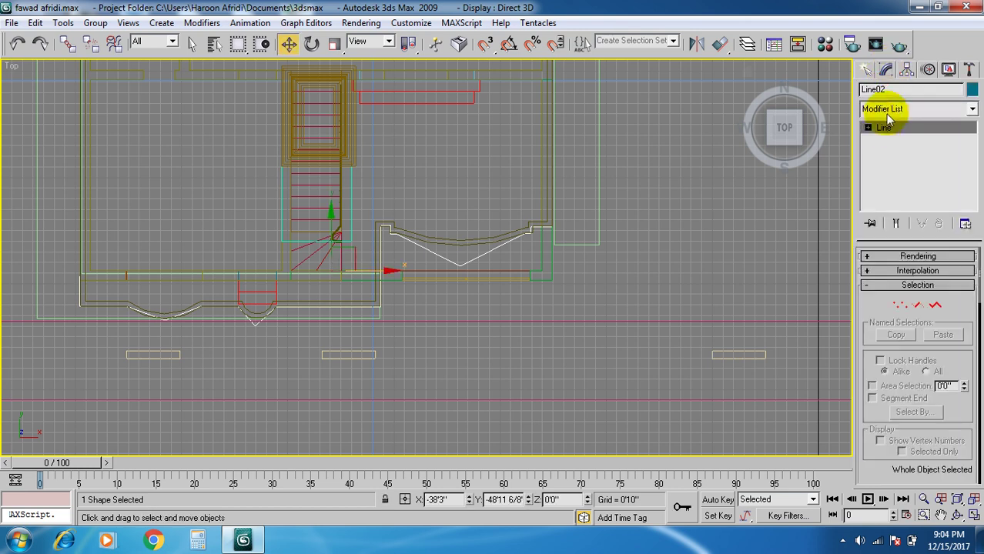
left_click(881, 128)
left_click(869, 128)
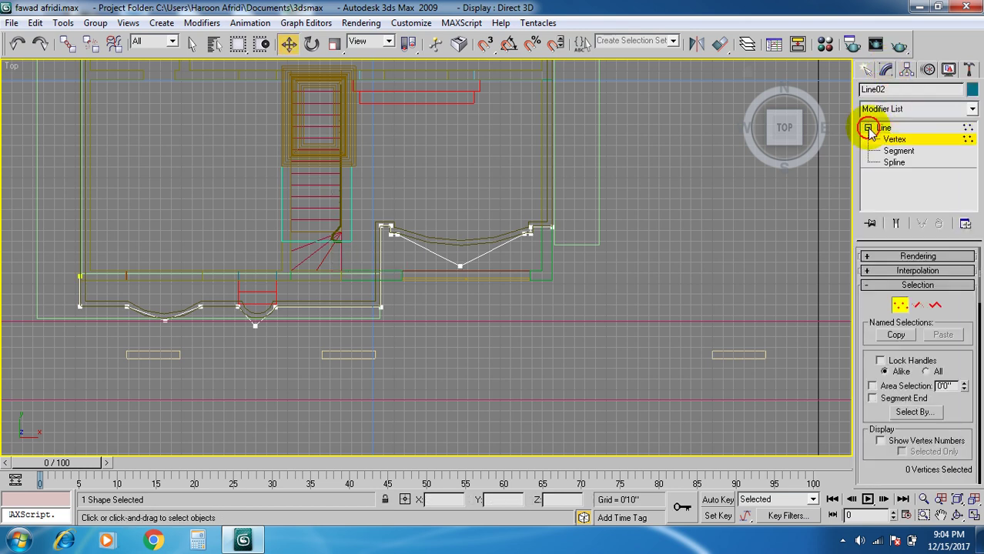
left_click(883, 128)
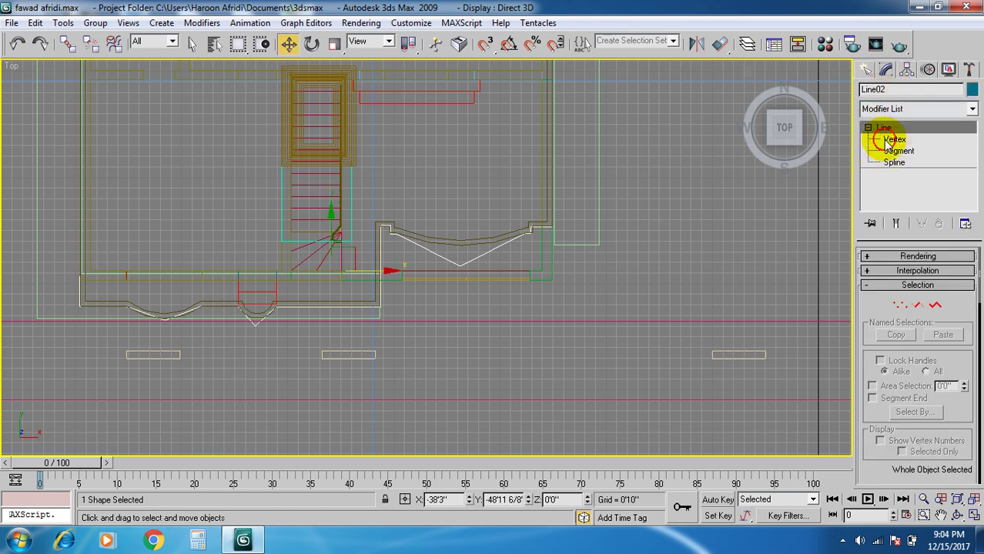
left_click(892, 139)
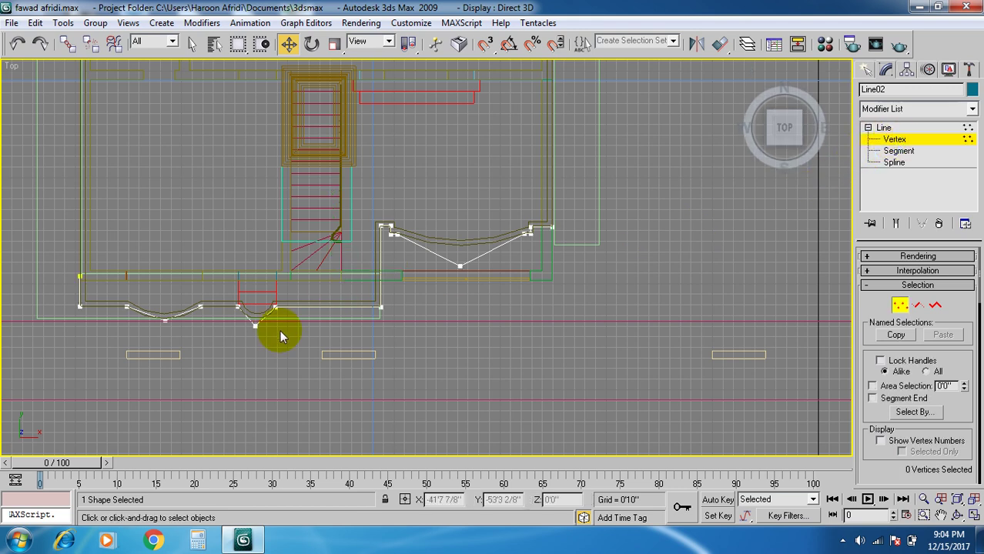
scroll(208, 344, "up", 2)
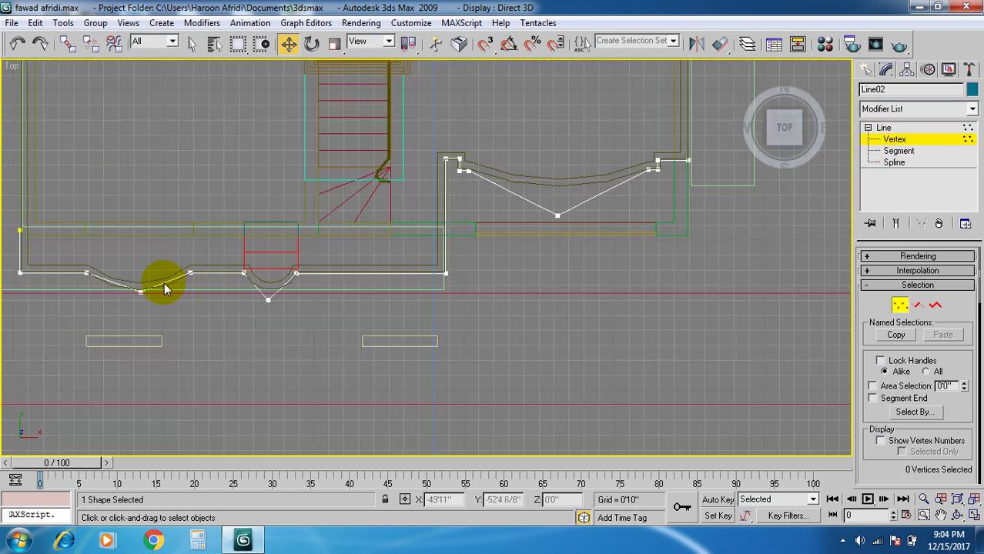
left_click(140, 294)
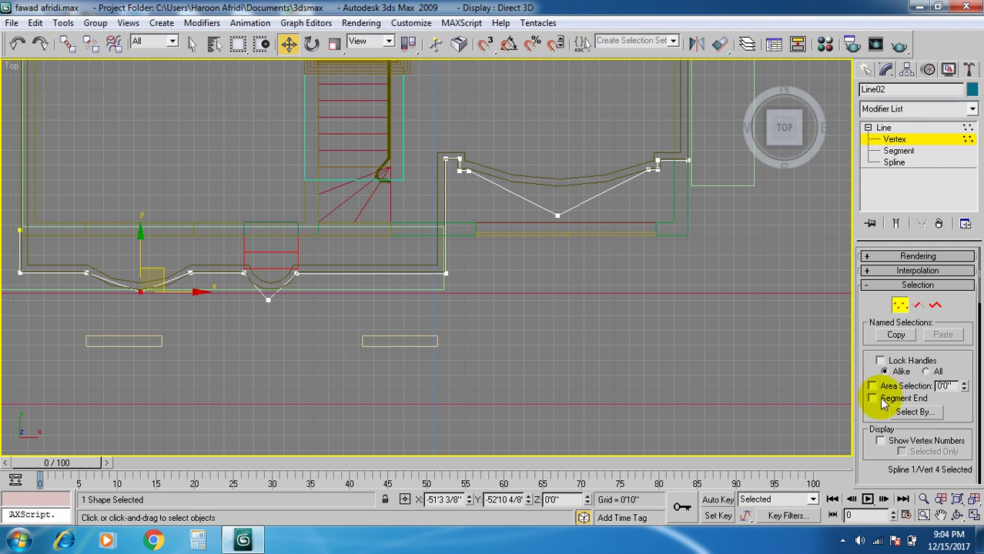
Try a fillet of about 1'7" on the first bay's pointed vertex.
scroll(915, 451, "down", 3)
scroll(914, 451, "down", 8)
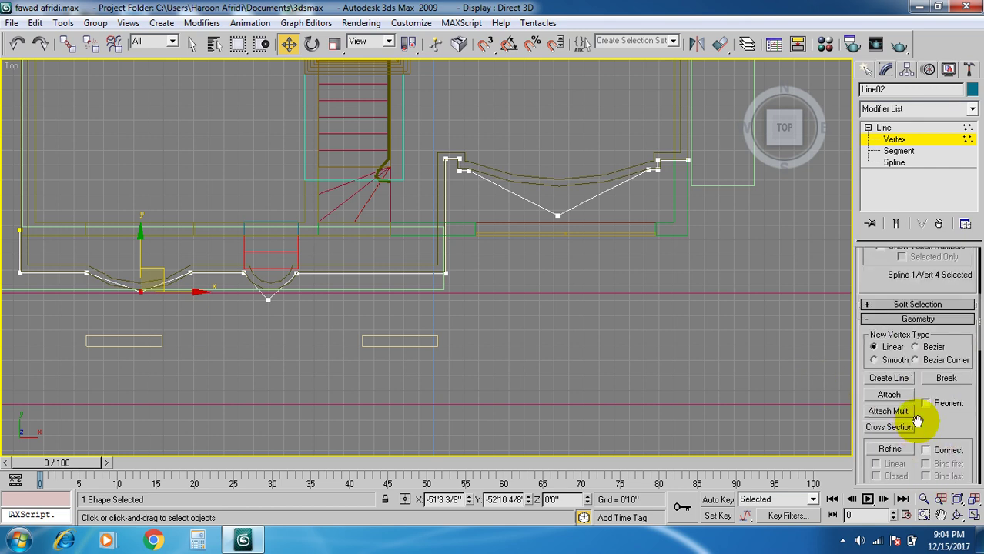
scroll(931, 420, "down", 2)
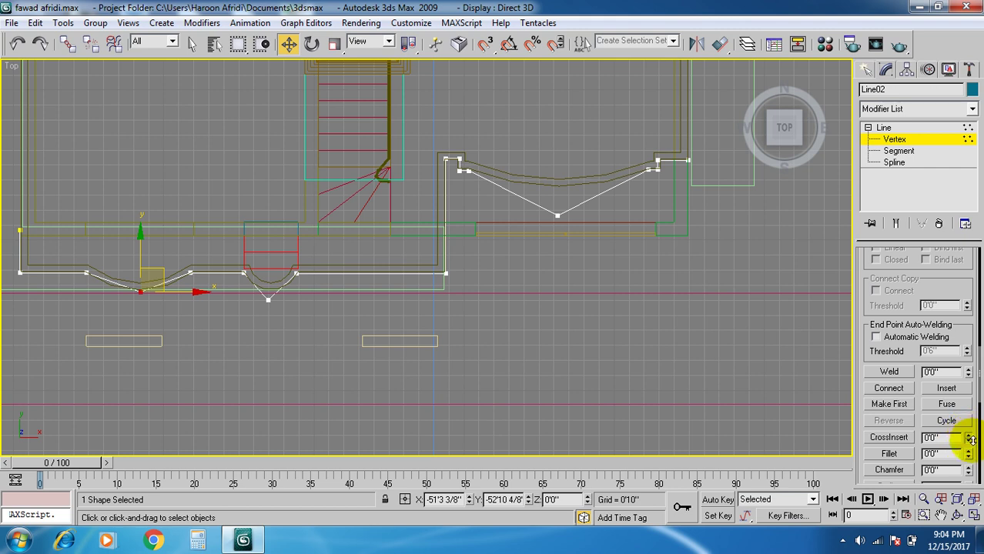
left_click_drag(969, 455, 969, 455)
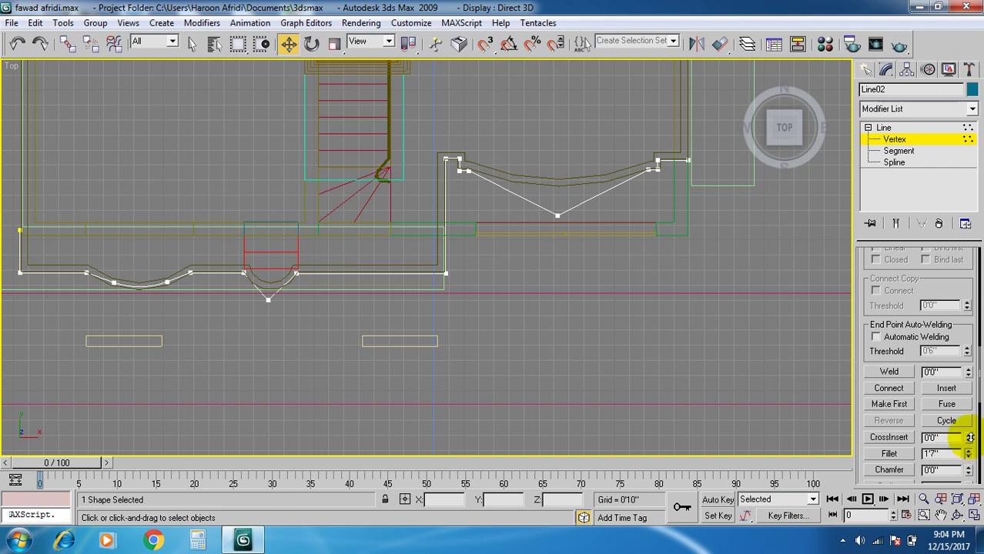
left_click_drag(969, 442, 969, 456)
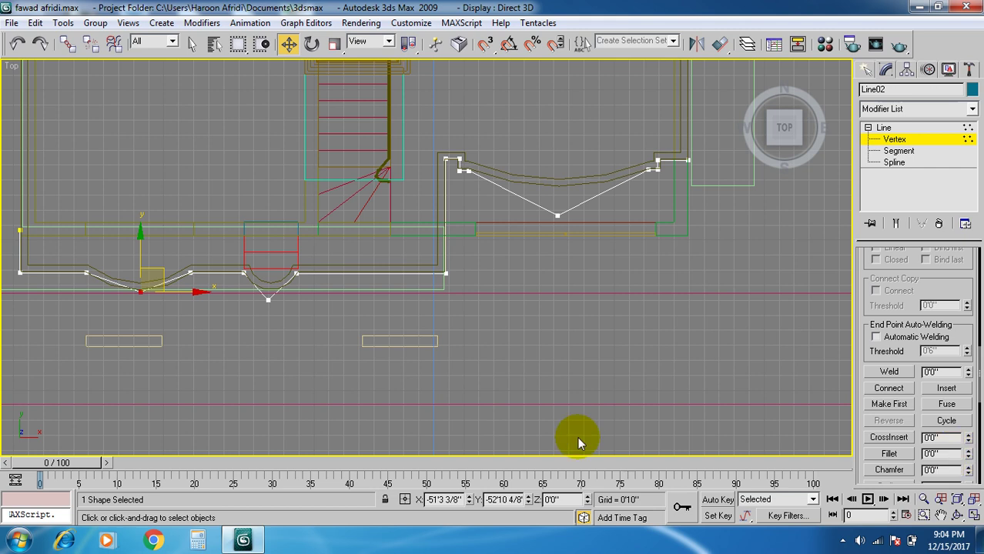
Move the first bay's pointed vertex outward to Y -53'9" and fillet it by about 3'4" to follow the curved wall.
left_click_drag(138, 236, 139, 251)
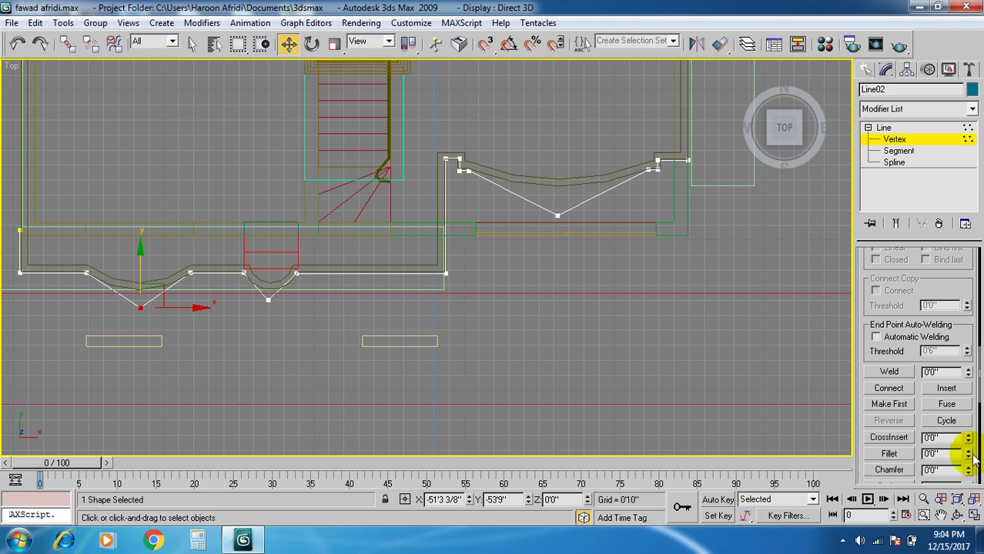
left_click_drag(968, 455, 971, 436)
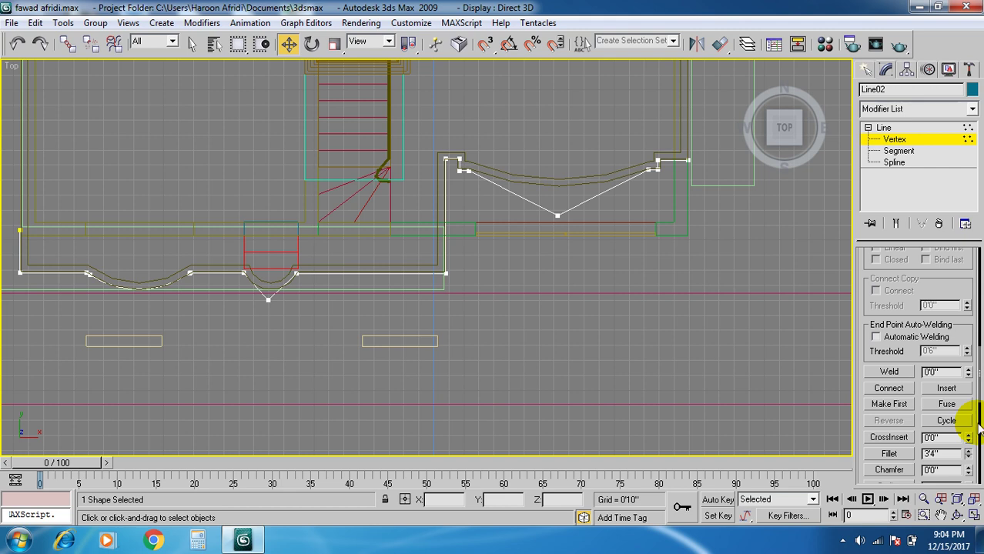
left_click_drag(978, 422, 977, 418)
Fillet the small bay's pointed vertex so the line curves around that bay.
left_click_drag(302, 295, 256, 316)
left_click_drag(969, 456, 970, 437)
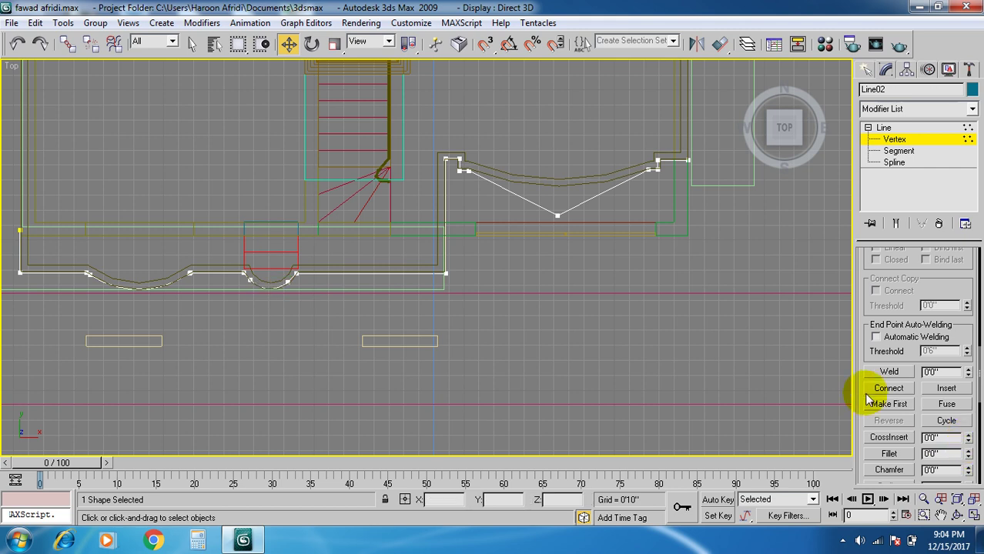
Try to fillet the wide bay's pointed middle vertex at its original position.
left_click_drag(571, 211, 537, 229)
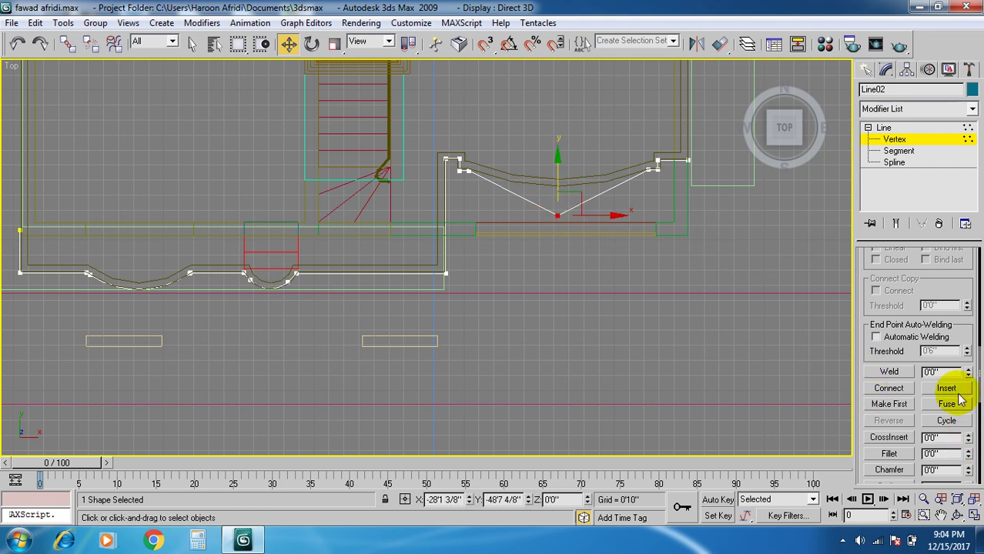
left_click_drag(970, 456, 978, 377)
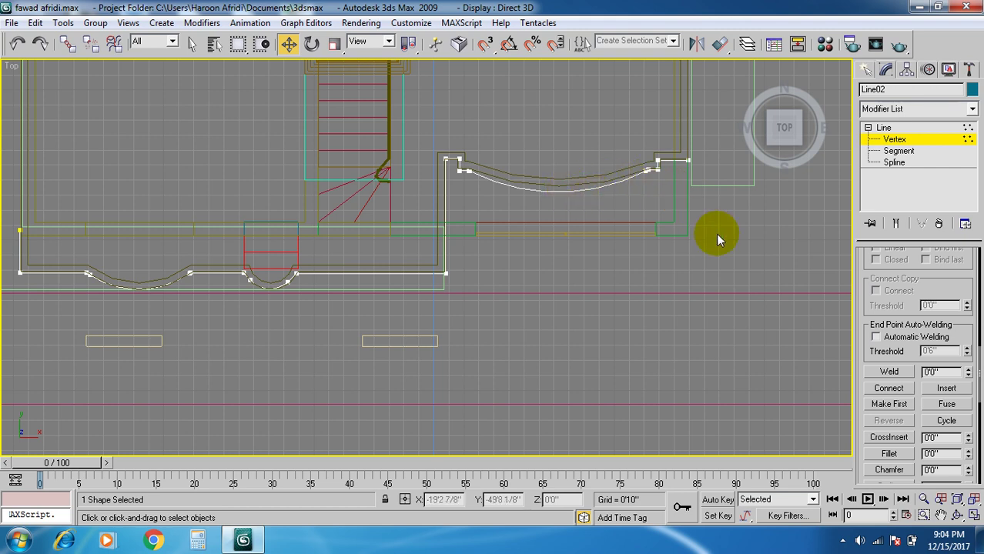
key("ctrl+z")
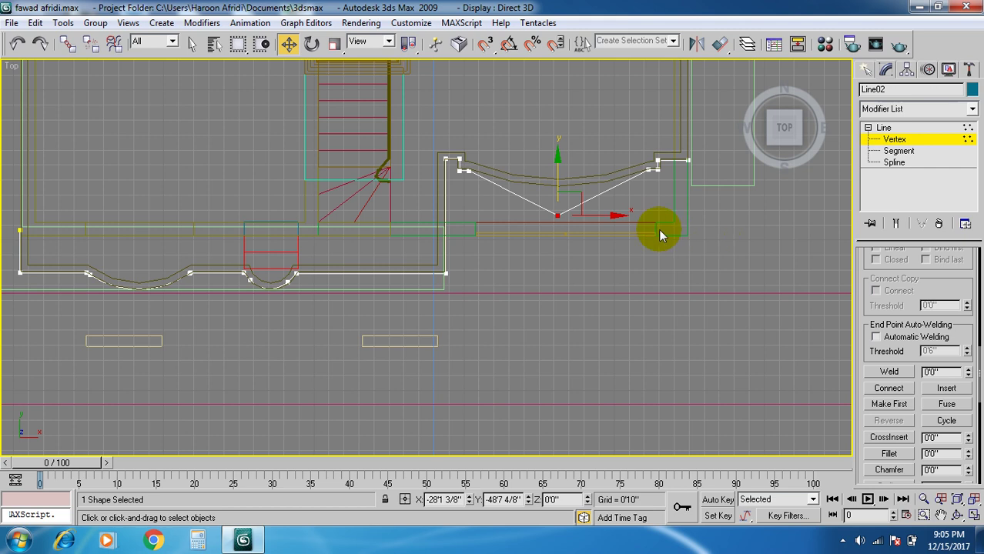
Move the wide bay's pointed vertex inward to Y -48'1 6/8" and fillet it into a curve along the bay wall.
left_click_drag(555, 158, 556, 152)
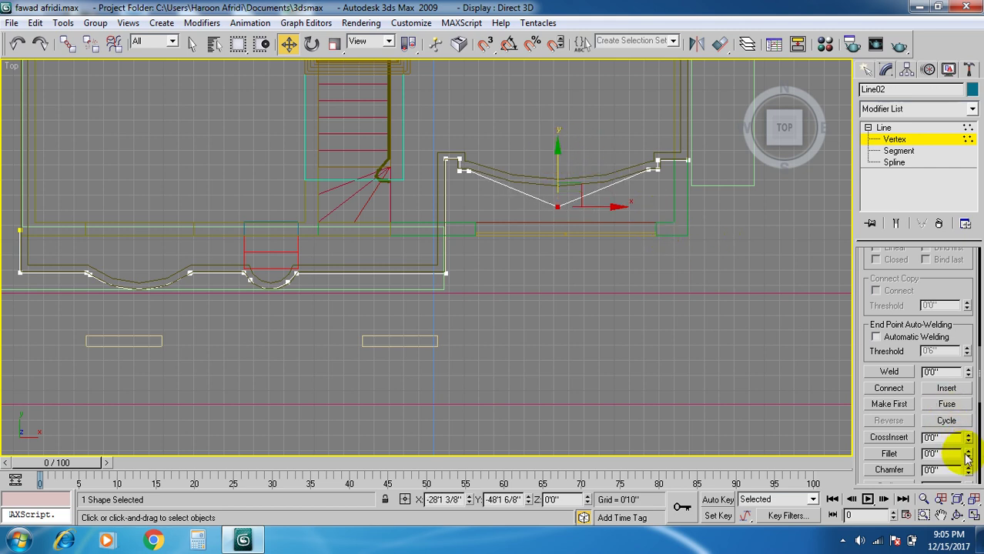
left_click_drag(969, 456, 961, 373)
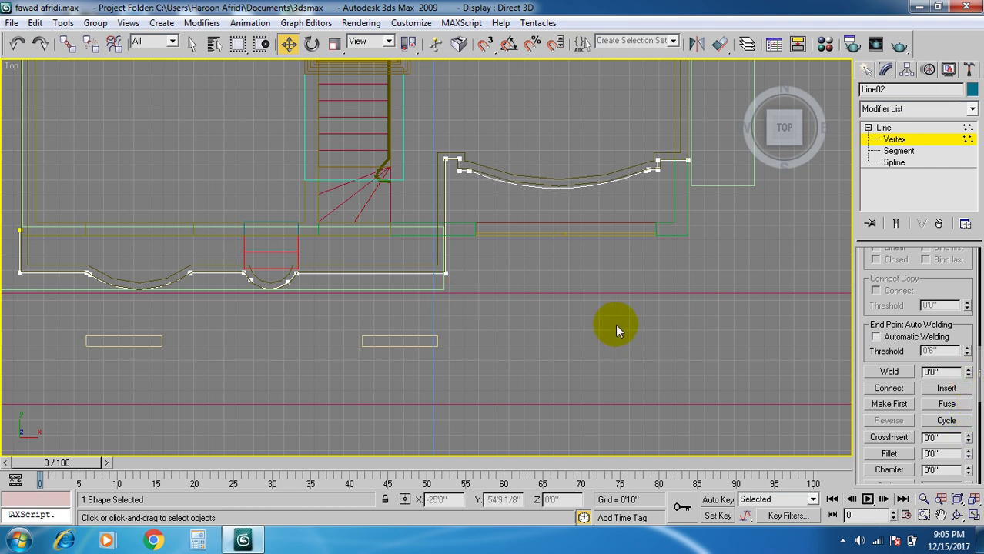
left_click(865, 165)
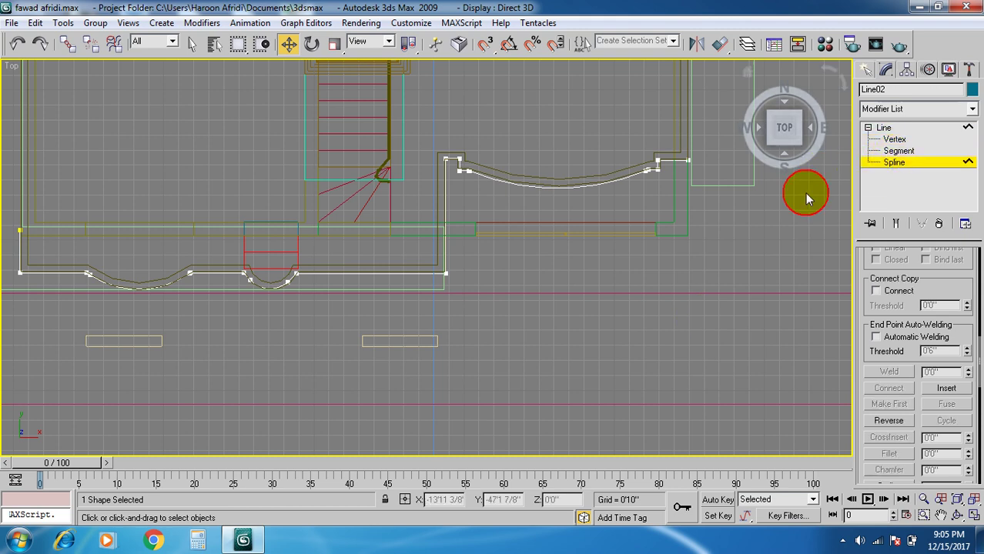
left_click(893, 140)
left_click(694, 391)
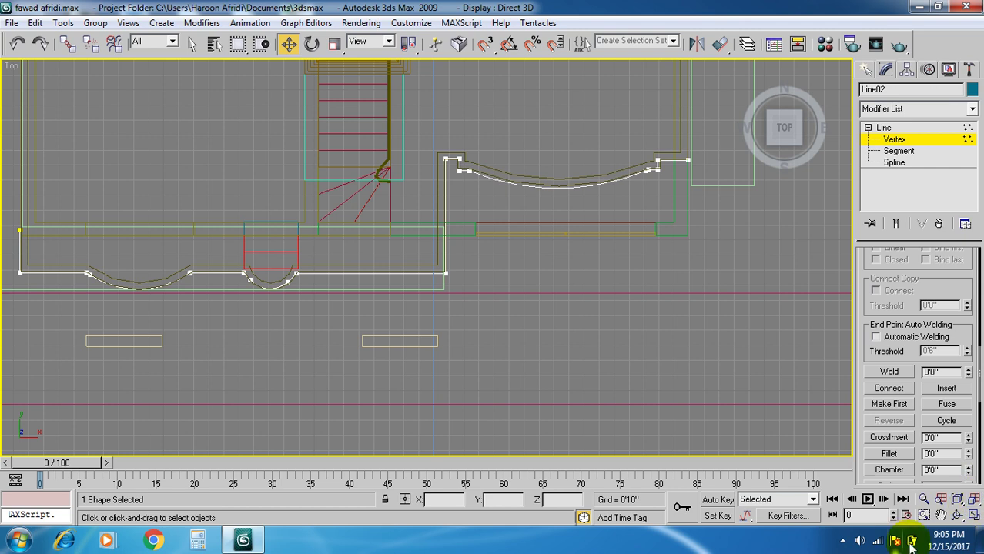
Restore the four-viewport layout and frame the house front and surrounding ground in the orthographic view.
left_click(974, 515)
left_click(737, 383)
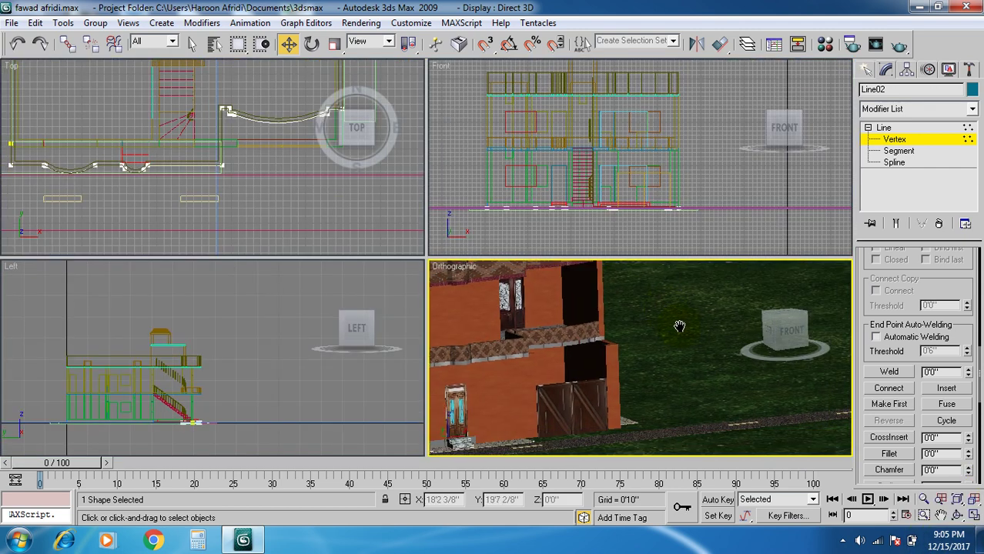
middle_click_drag(671, 365, 650, 310)
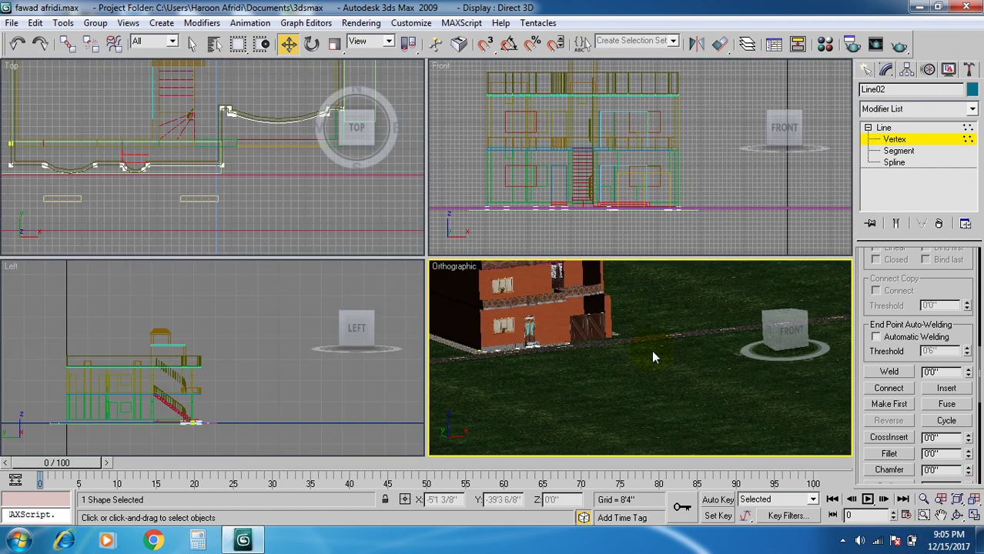
left_click(639, 394)
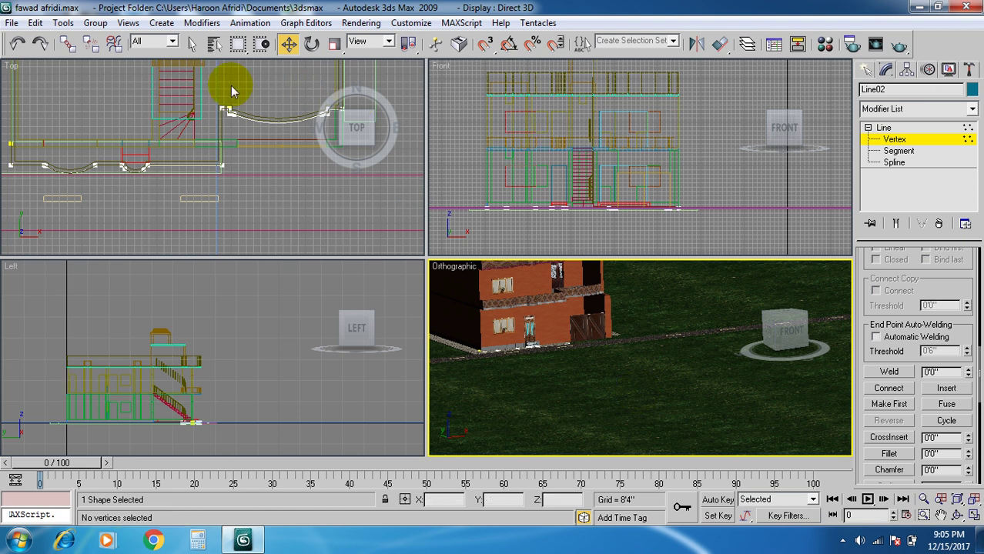
Select the grass ground plane Plane01 by name from the scene's object list and hide it.
left_click(215, 44)
left_click(229, 220)
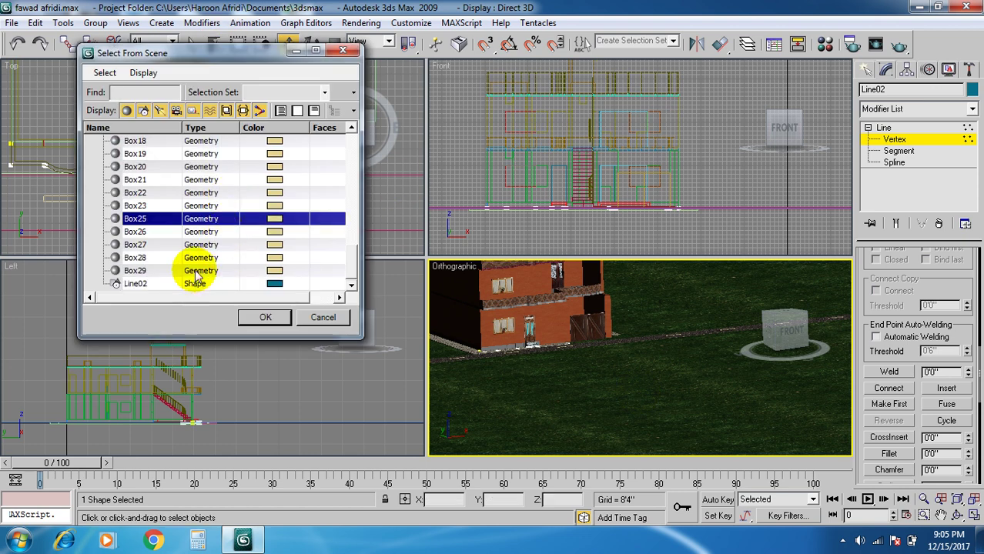
scroll(194, 223, "up", 2)
scroll(194, 223, "up", 10)
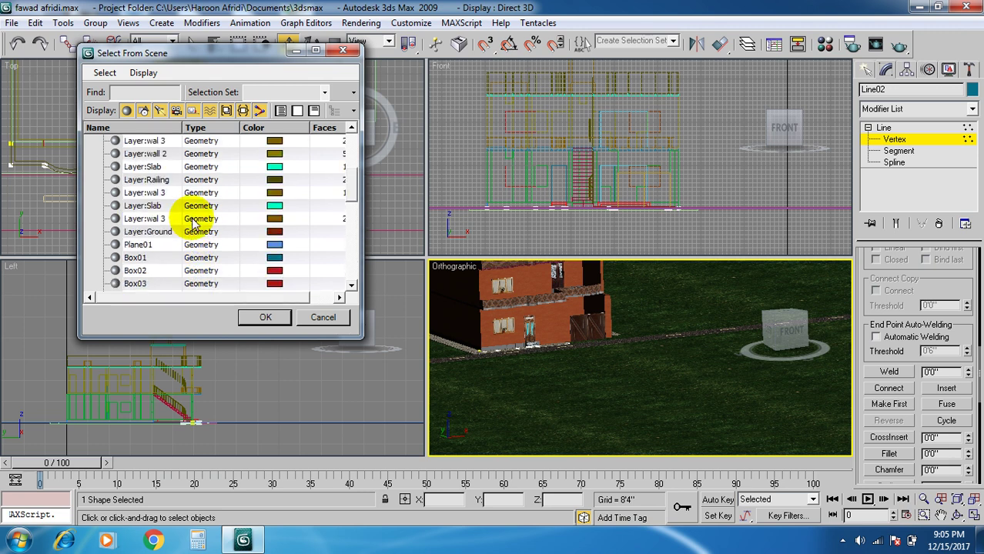
left_click(351, 285)
left_click(350, 285)
left_click(350, 285)
left_click_drag(350, 285, 350, 285)
left_click(350, 286)
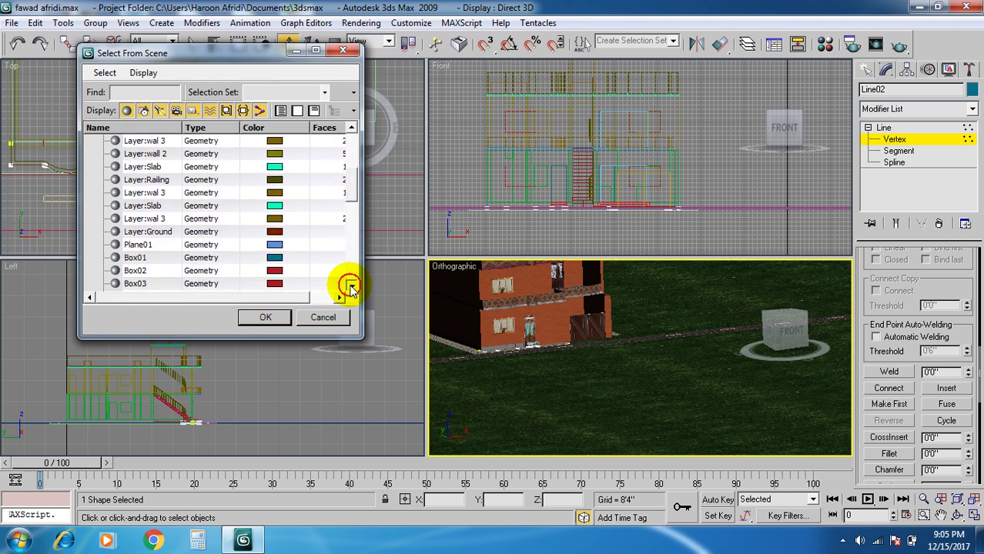
left_click(143, 245)
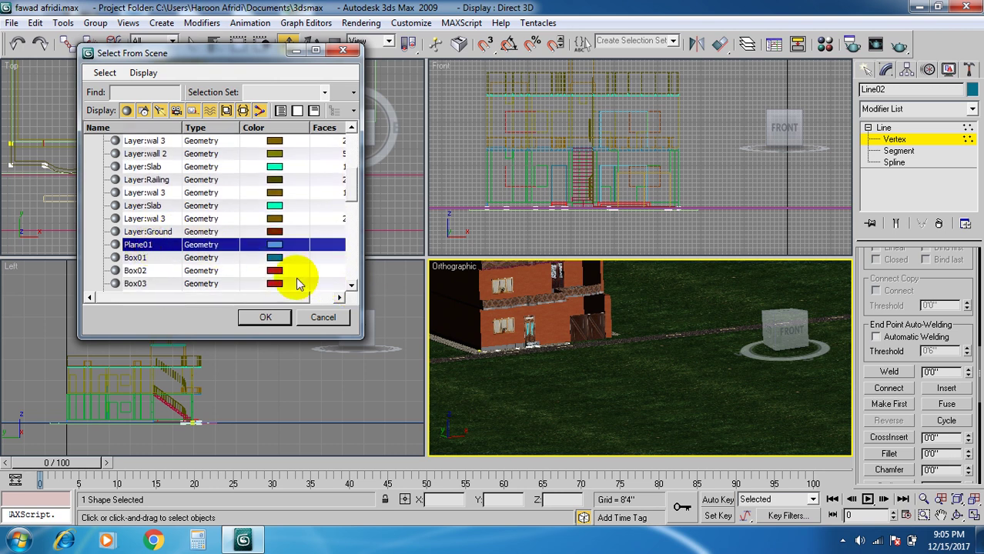
left_click(280, 317)
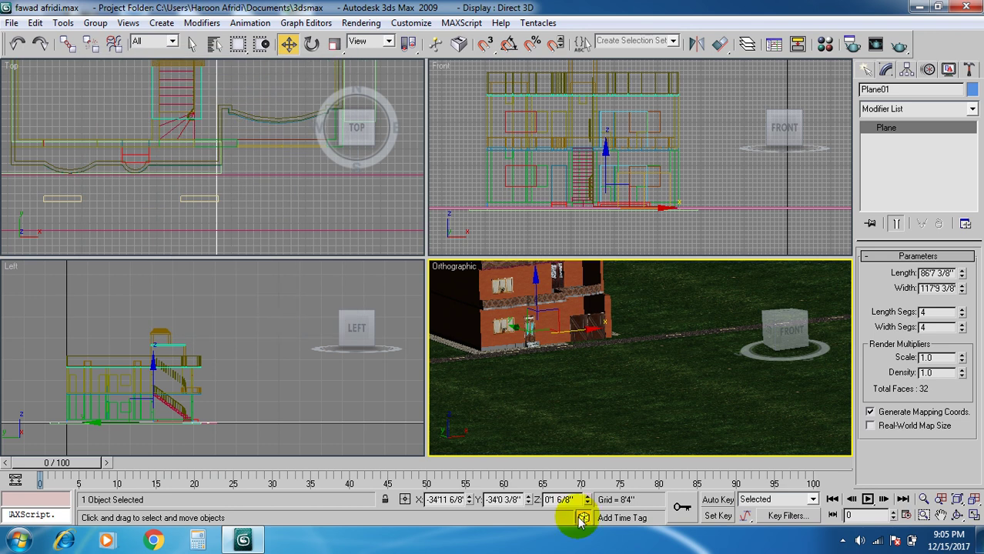
right_click(603, 407)
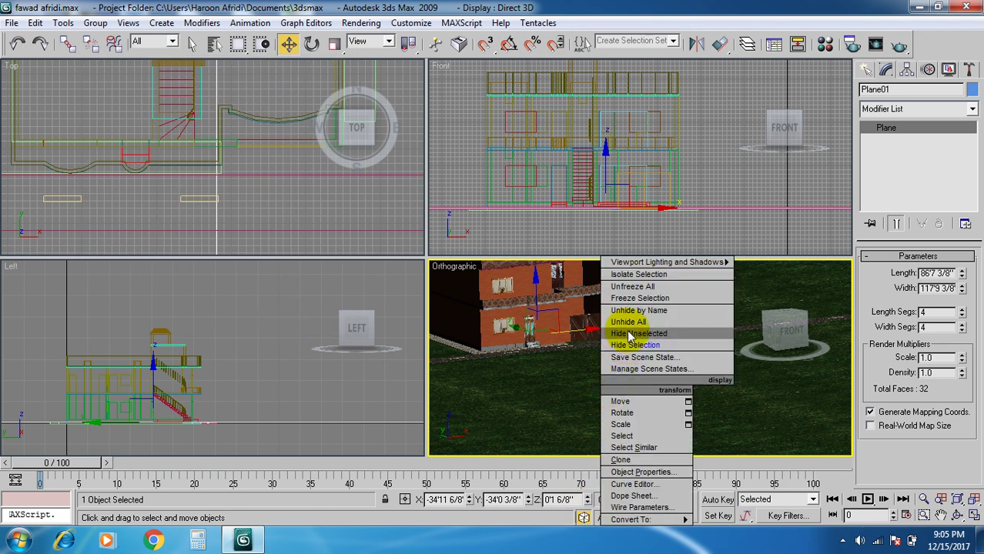
left_click(625, 346)
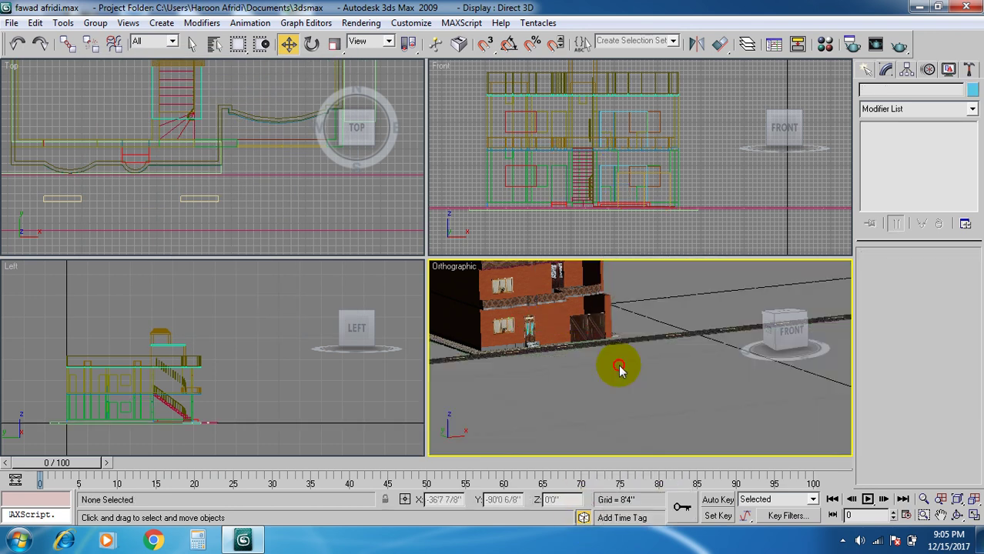
Create an AEC Extended railing about 18'9" long and 4'1" high on the open ground in front of the house.
scroll(573, 375, "up", 3)
middle_click_drag(564, 374, 566, 341)
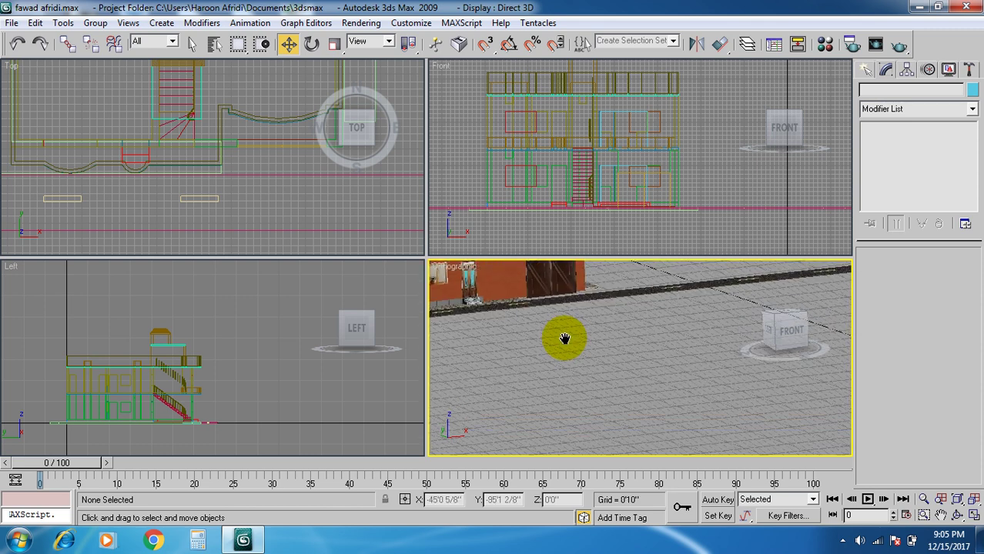
left_click(865, 72)
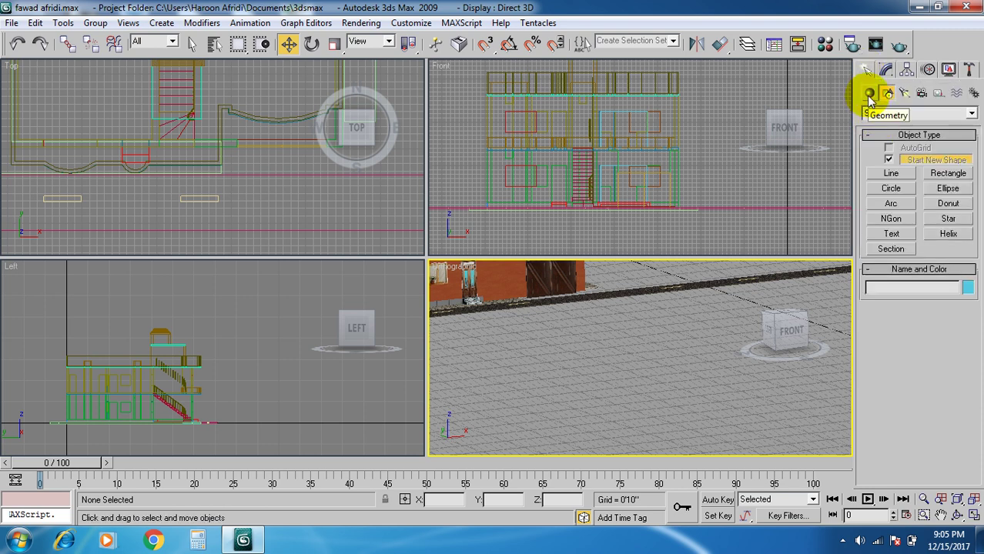
left_click(869, 95)
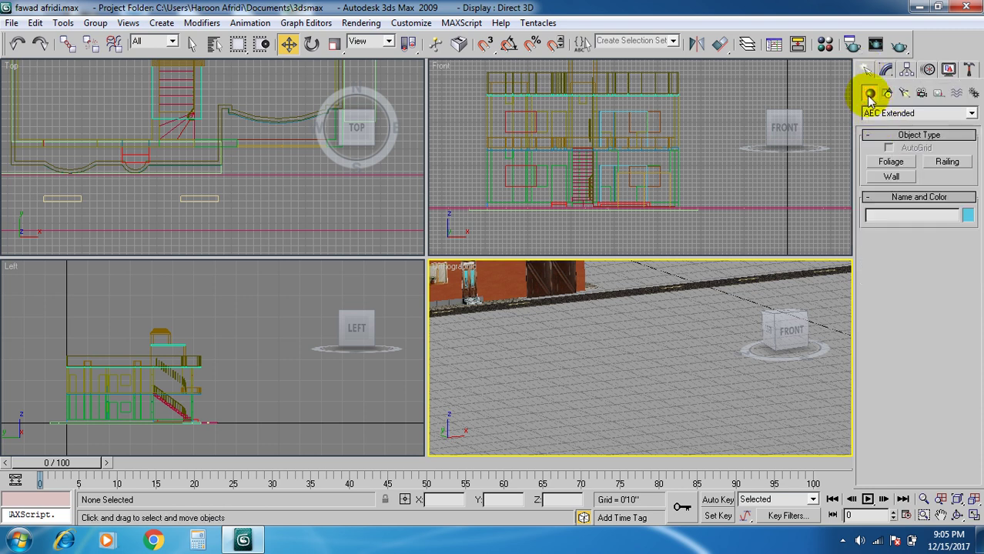
left_click(887, 114)
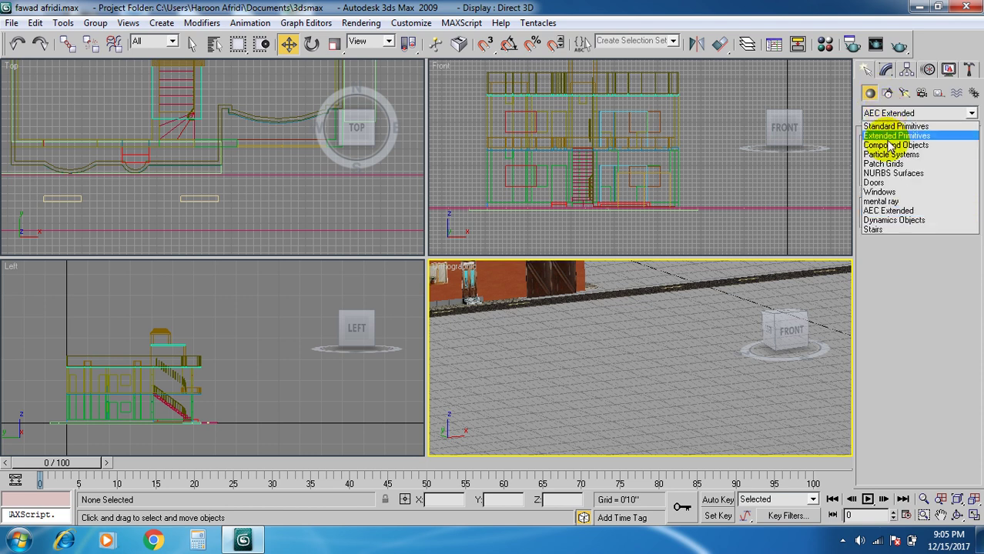
left_click(868, 96)
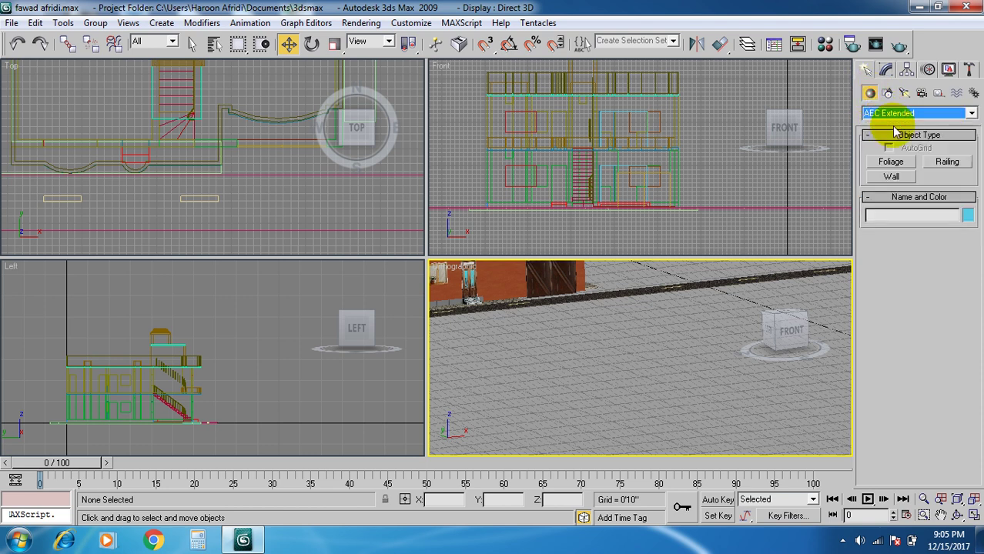
left_click(948, 162)
left_click_drag(545, 374, 622, 369)
left_click(652, 345)
scroll(621, 368, "up", 5)
scroll(623, 356, "up", 5)
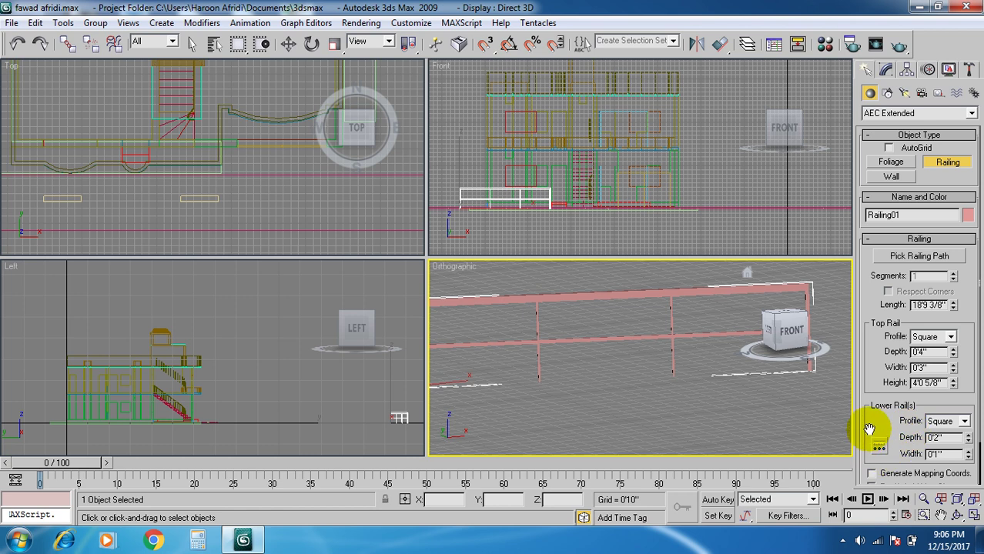
Give the railing's lower rails a Round profile and set their count to 2.
scroll(879, 417, "down", 1)
scroll(885, 424, "down", 1)
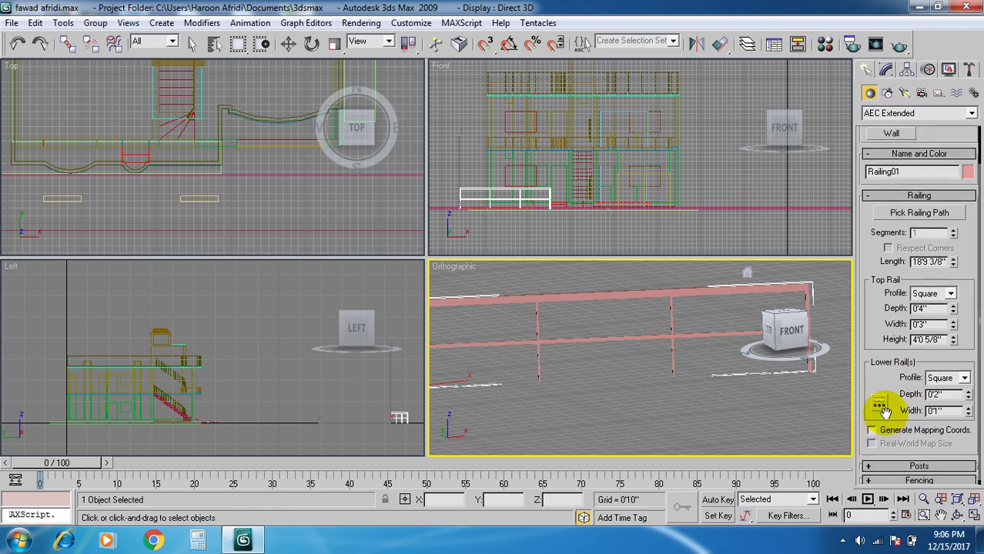
left_click(964, 378)
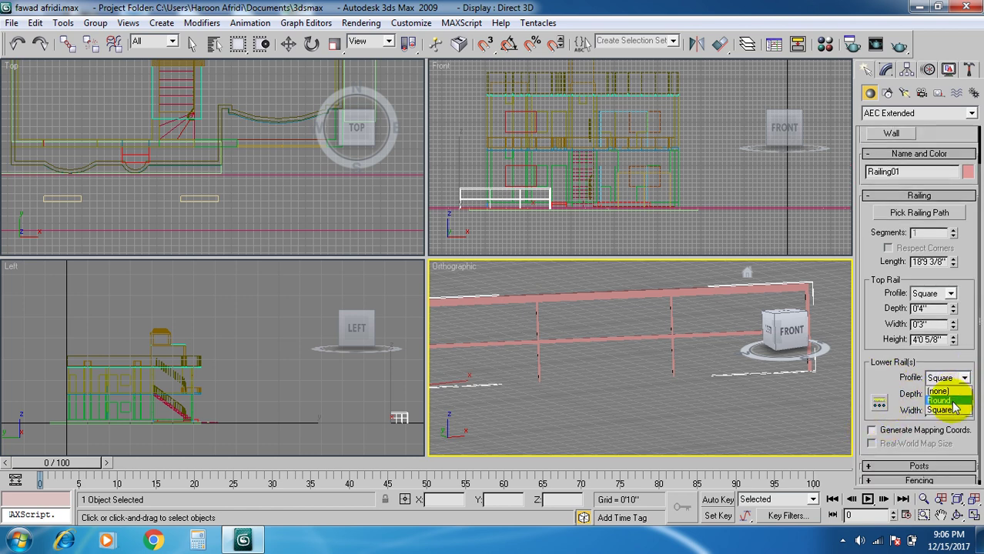
left_click(948, 403)
left_click(878, 408)
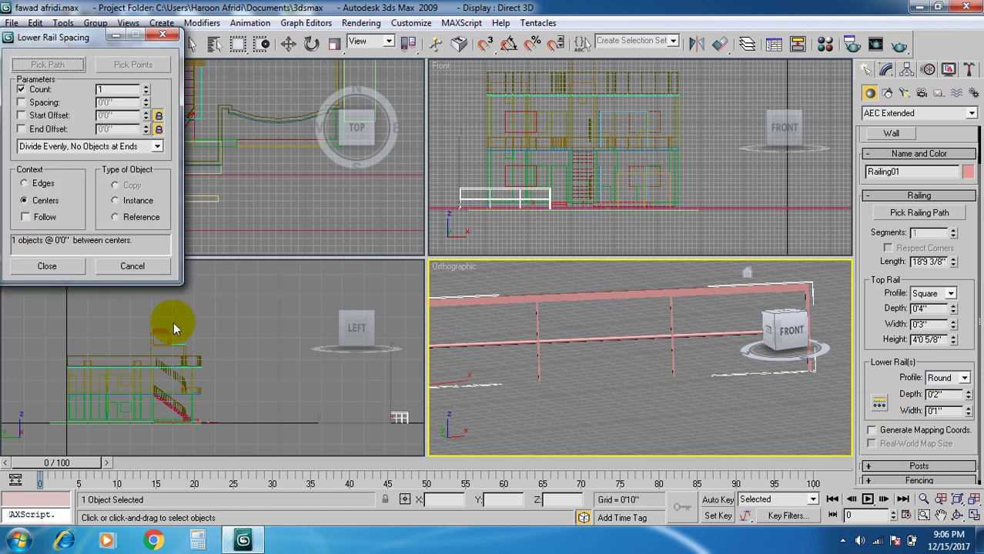
left_click(146, 87)
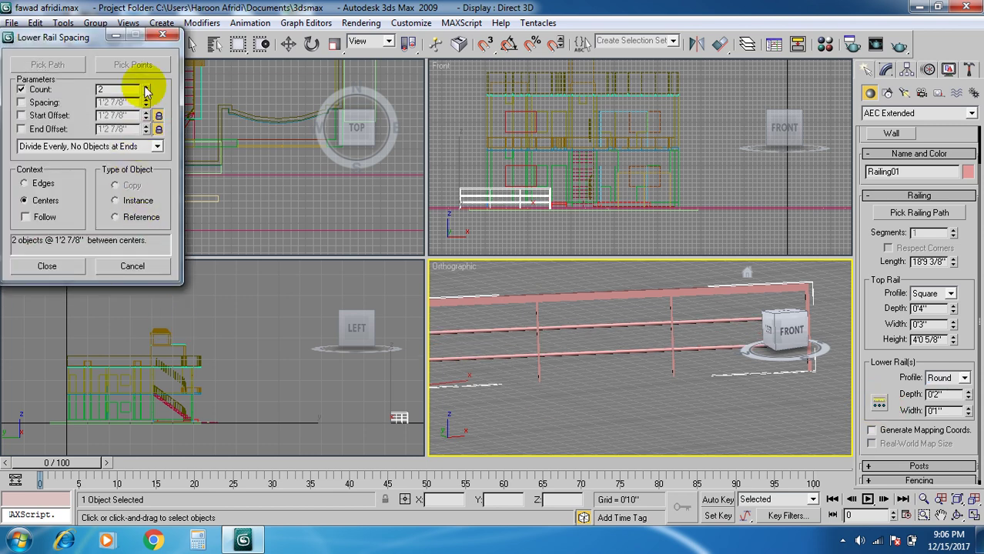
left_click(63, 266)
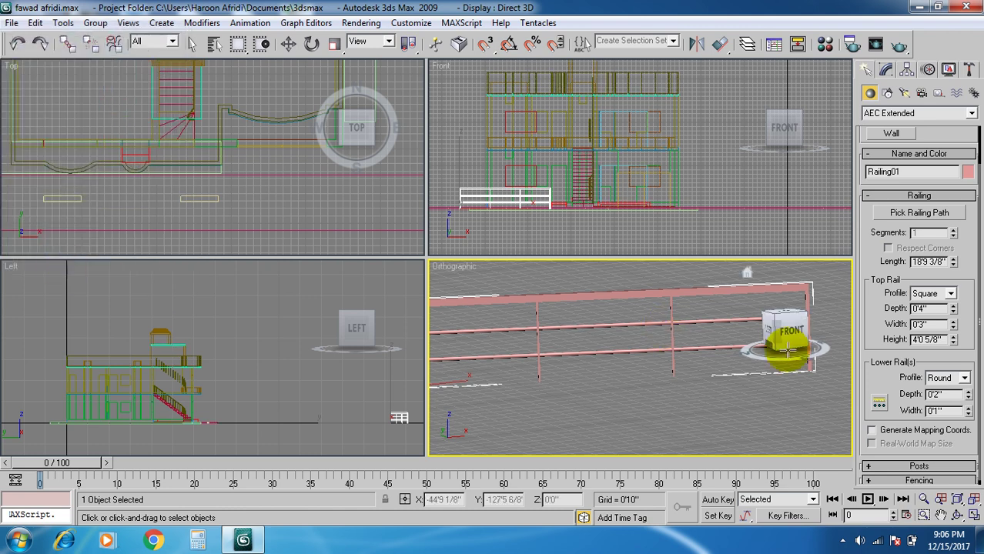
Give the railing's posts a Round profile and set the post count to 4.
scroll(879, 378, "down", 1)
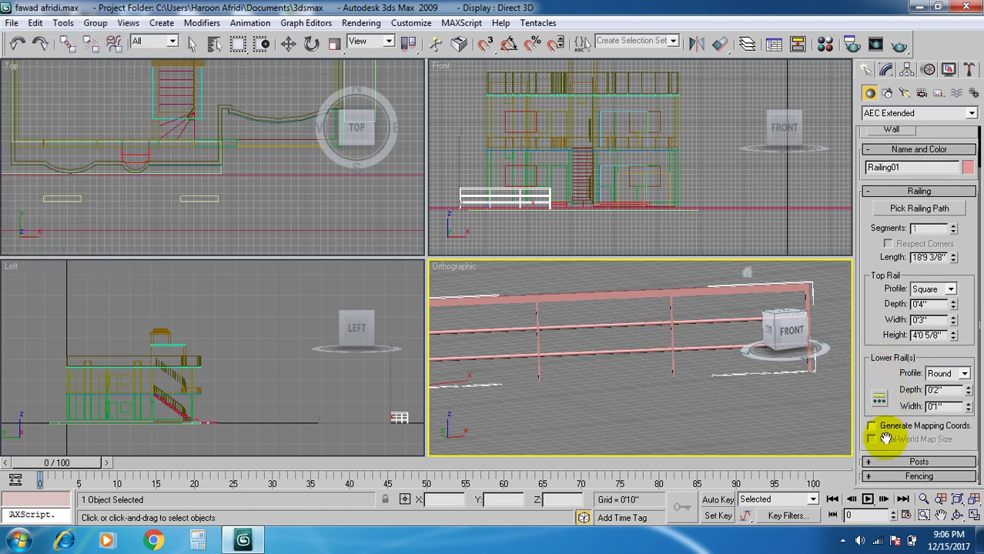
left_click(868, 462)
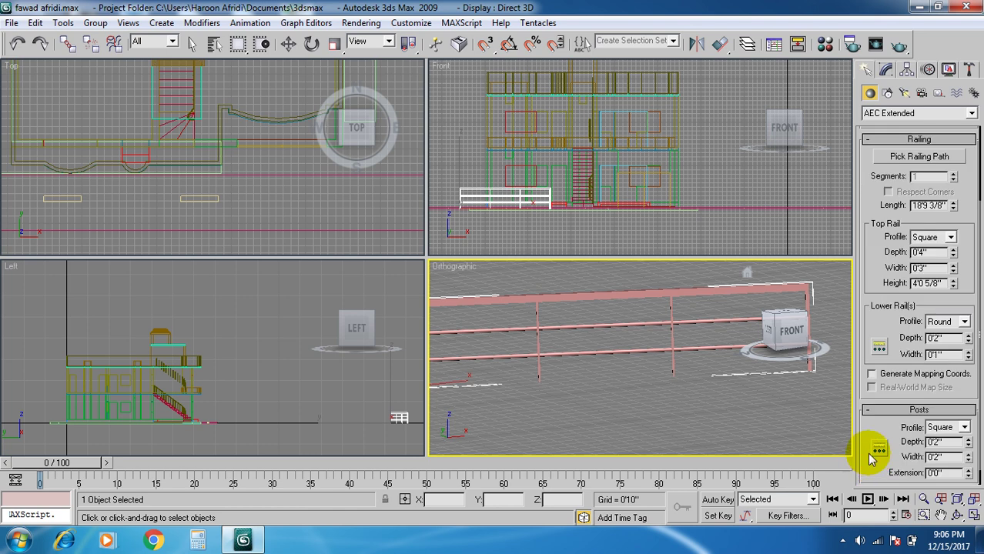
left_click(965, 428)
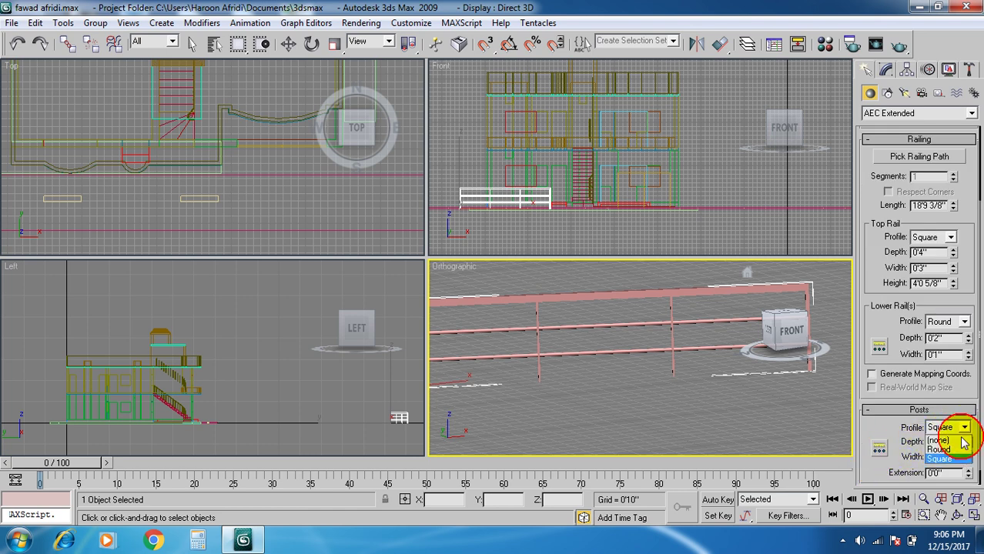
left_click(953, 456)
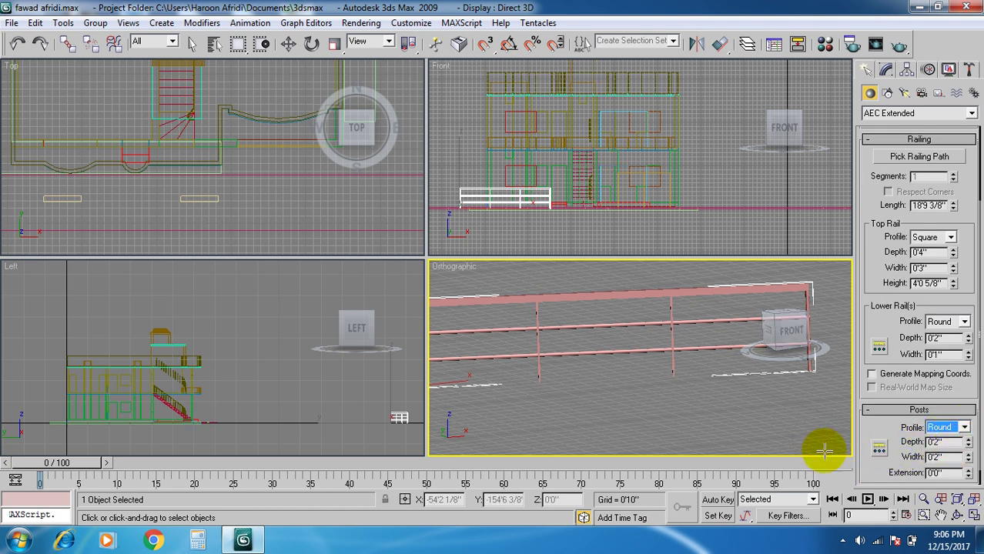
left_click(878, 449)
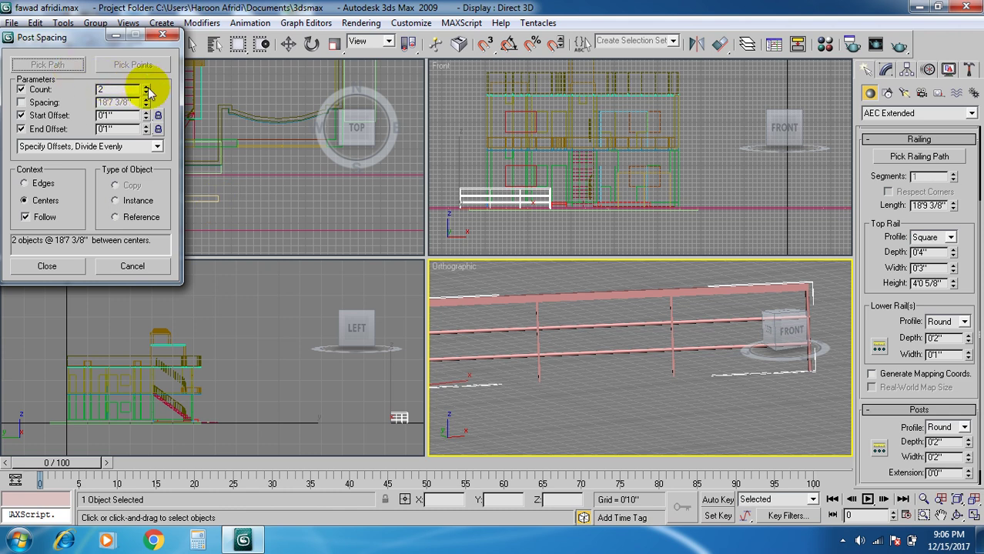
left_click(146, 87)
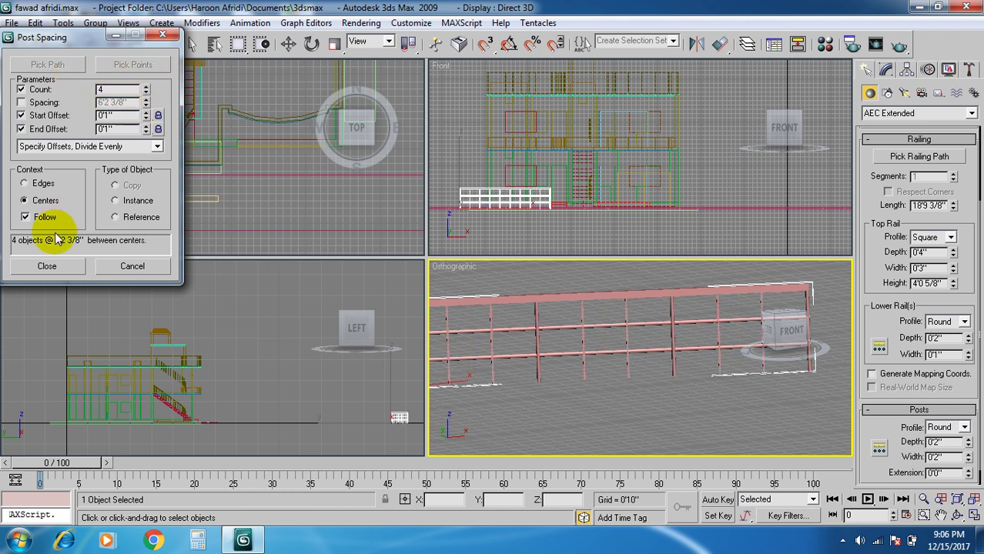
left_click(64, 265)
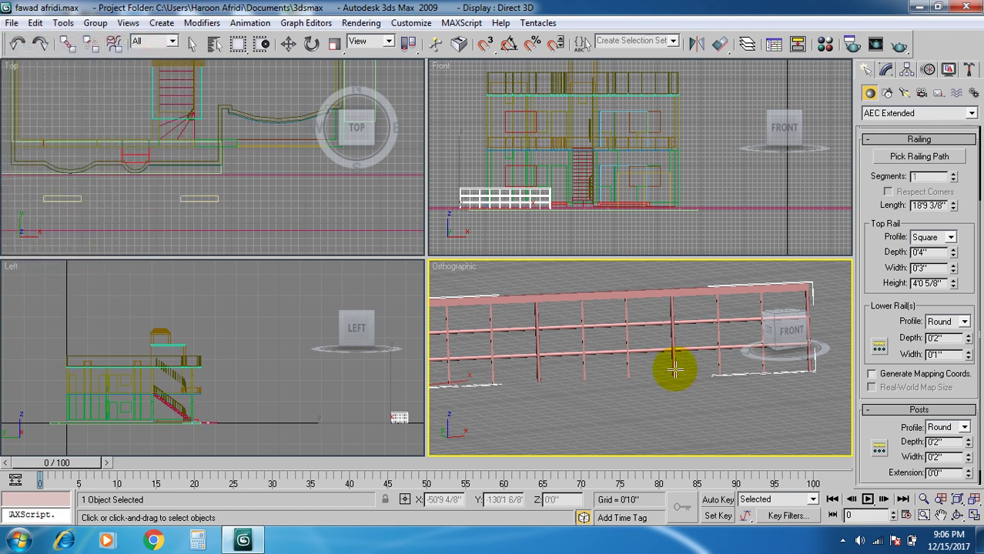
Give the railing's fencing pickets a Round profile and set the picket count to 6.
left_click(867, 409)
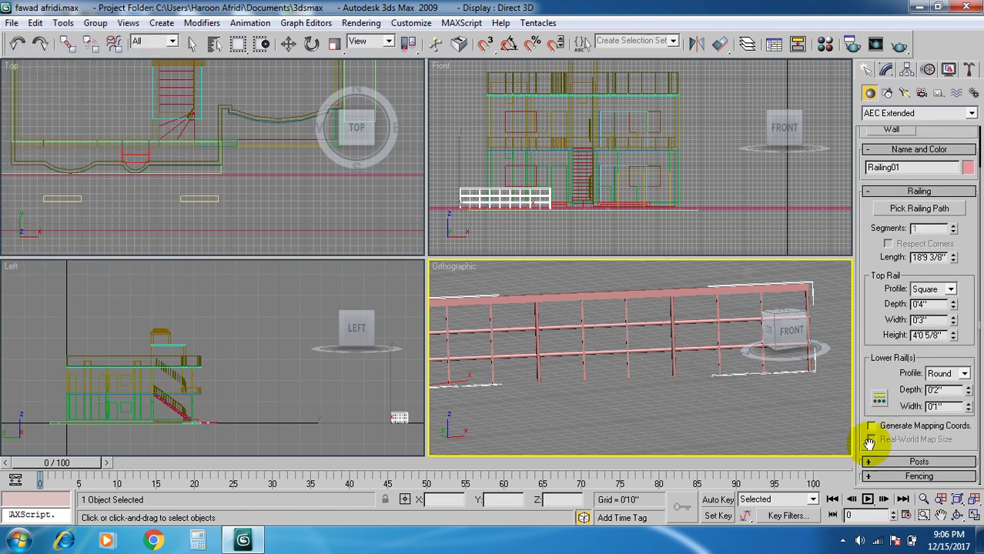
left_click(868, 476)
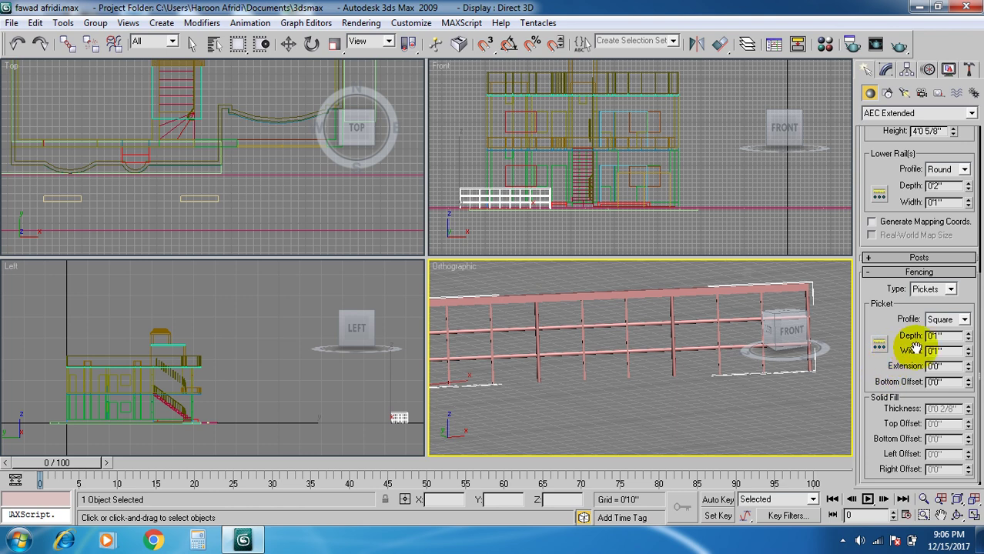
left_click(964, 324)
left_click(961, 343)
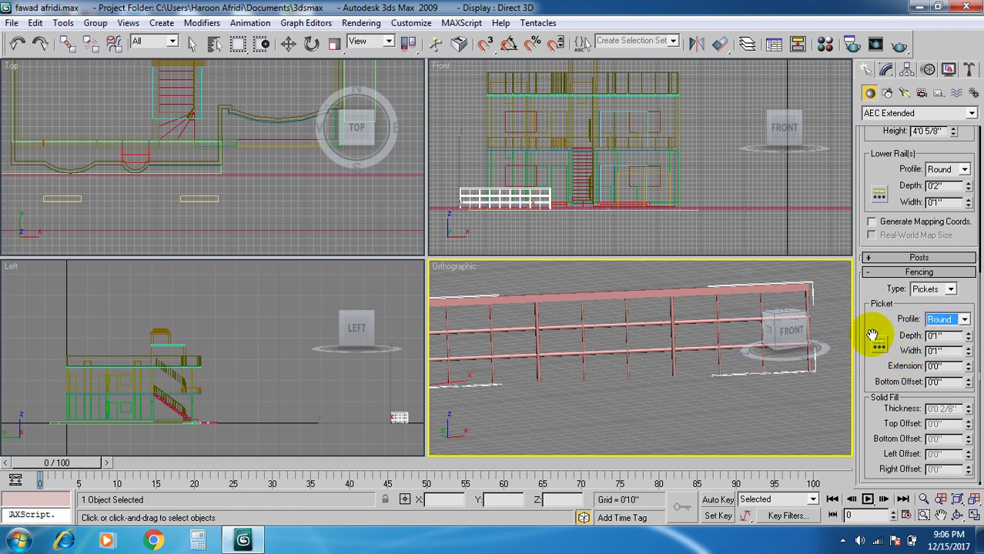
left_click(878, 346)
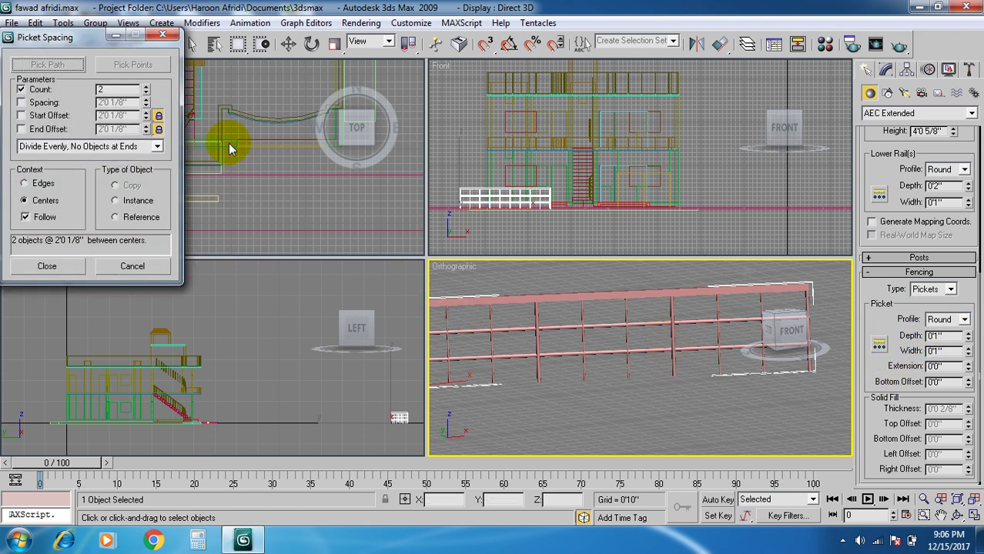
left_click_drag(146, 90, 148, 87)
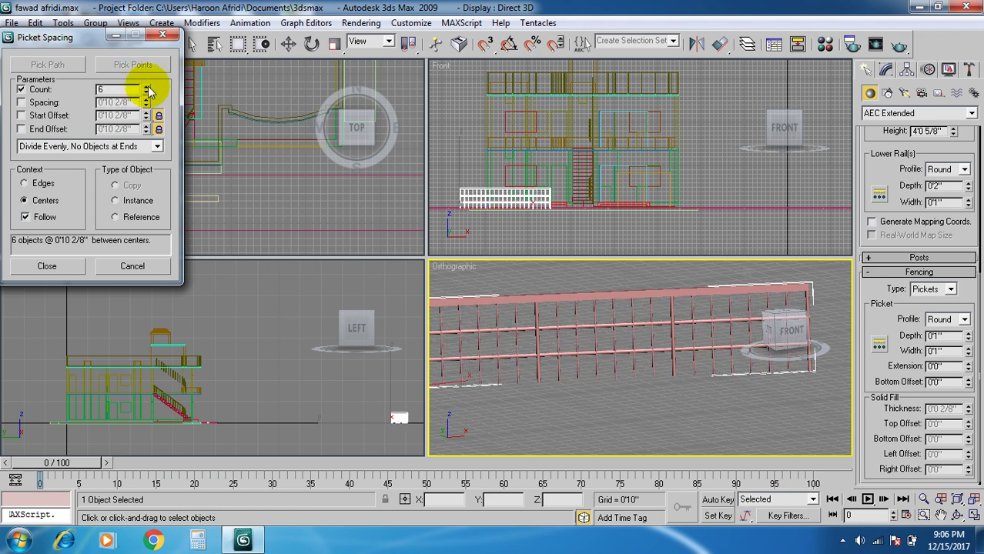
left_click(47, 265)
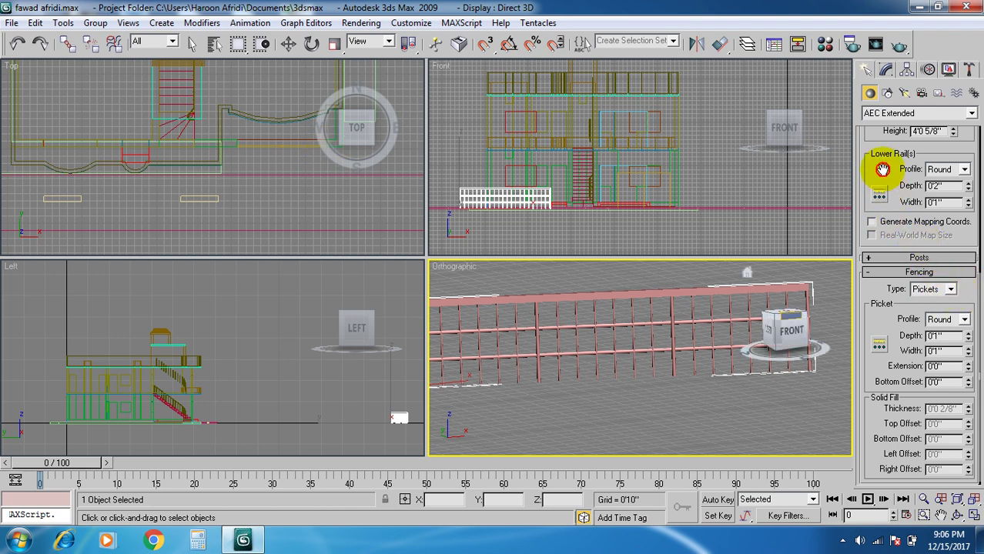
scroll(883, 169, "up", 5)
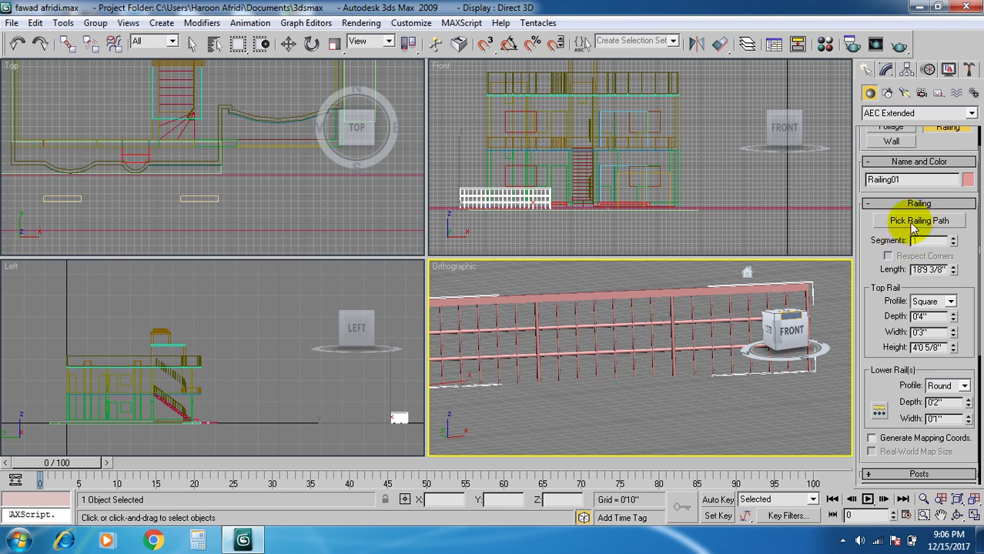
left_click(917, 221)
middle_click_drag(326, 248, 297, 271)
middle_click_drag(231, 214, 264, 217)
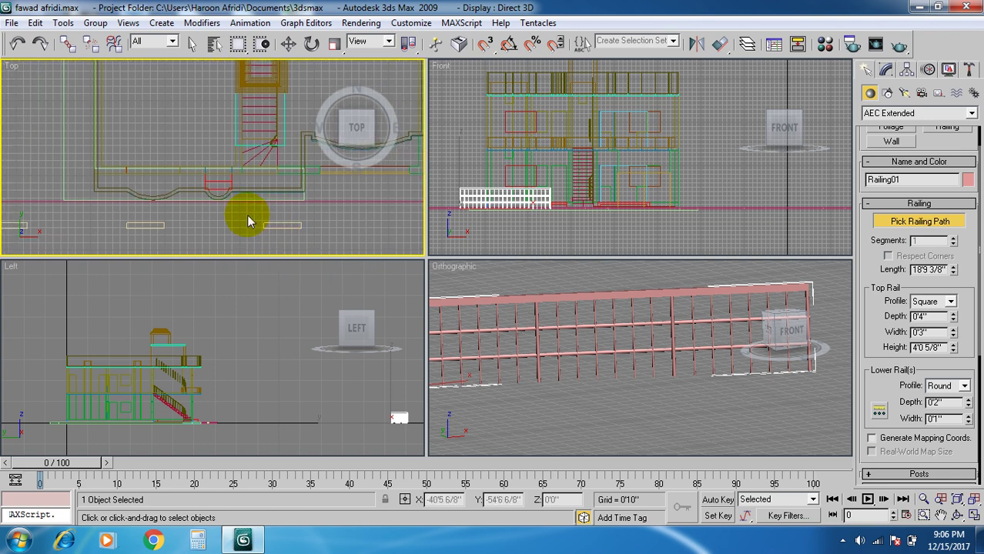
middle_click_drag(193, 209, 188, 203)
scroll(187, 196, "up", 1)
scroll(176, 193, "up", 1)
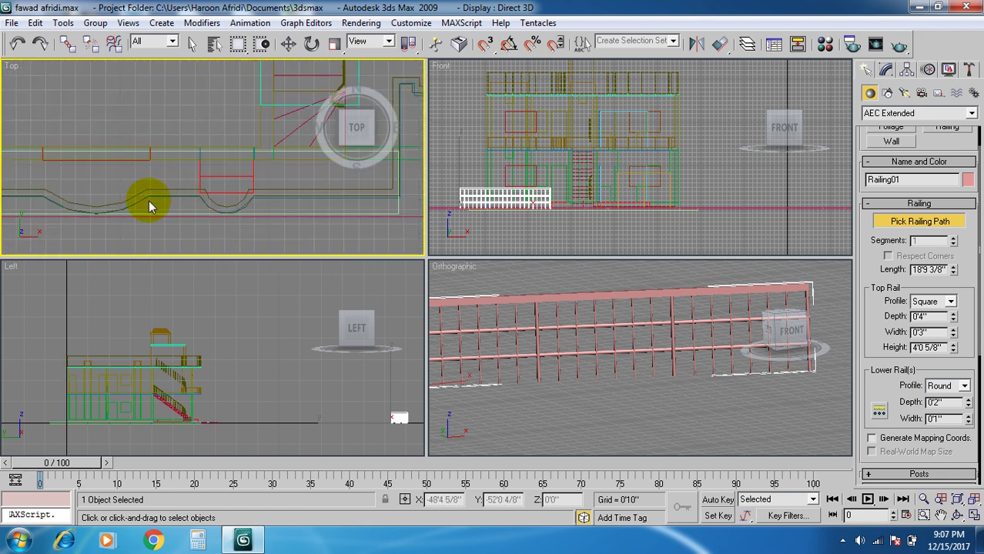
scroll(134, 222, "down", 2)
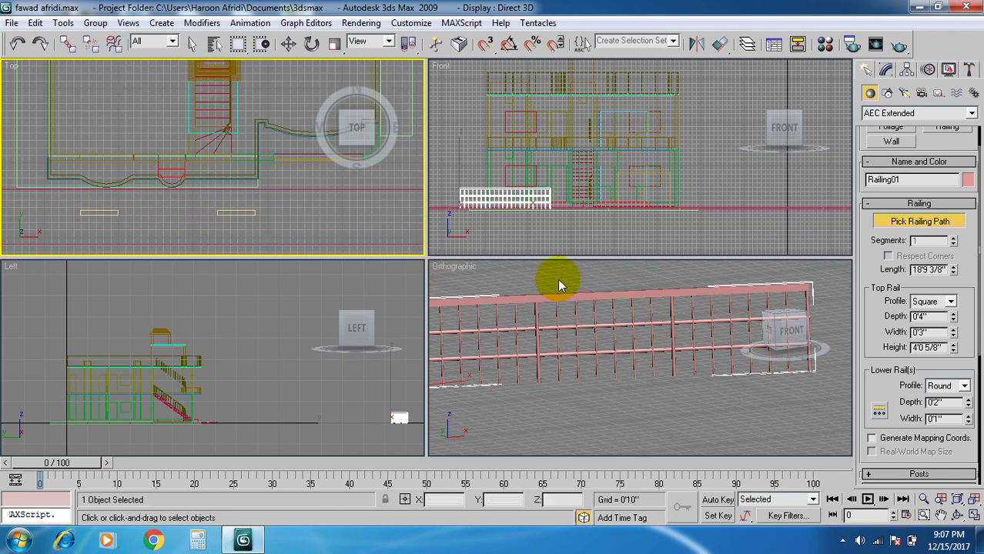
key("w")
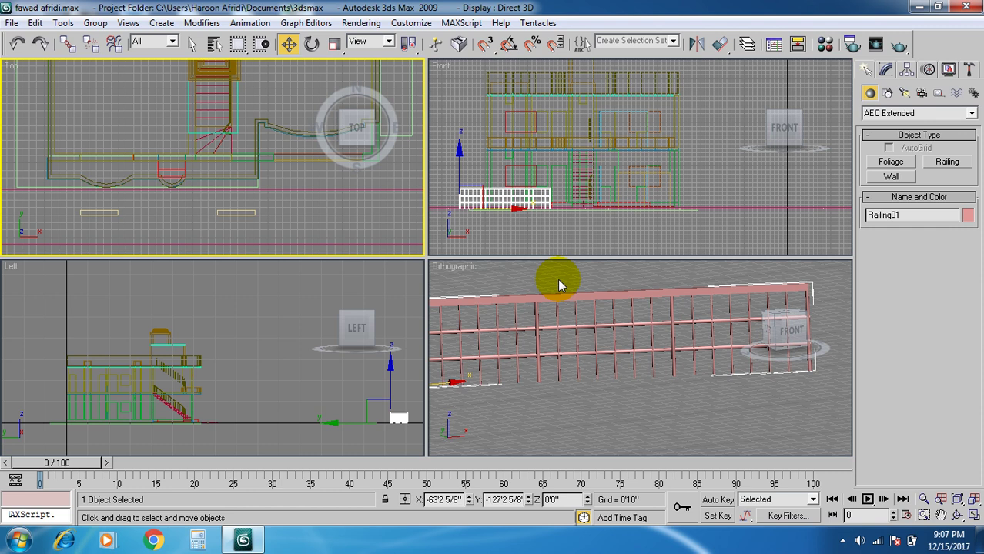
Unhide all hidden objects in the scene.
right_click(312, 287)
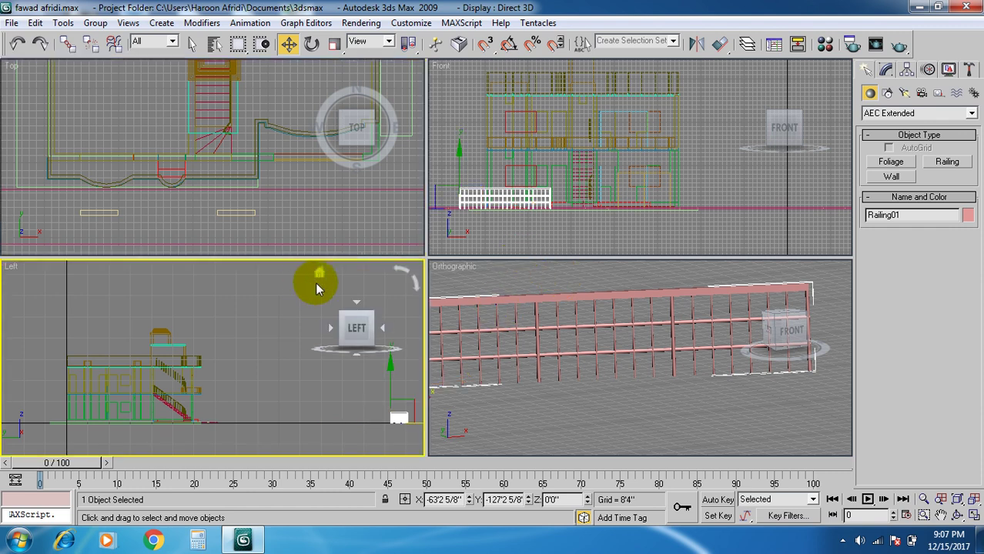
right_click(233, 303)
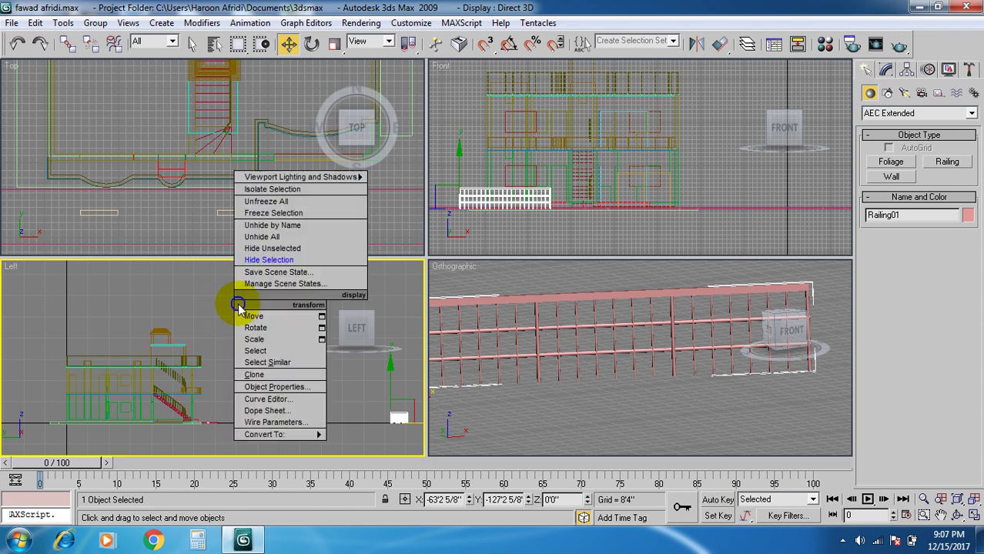
left_click(260, 238)
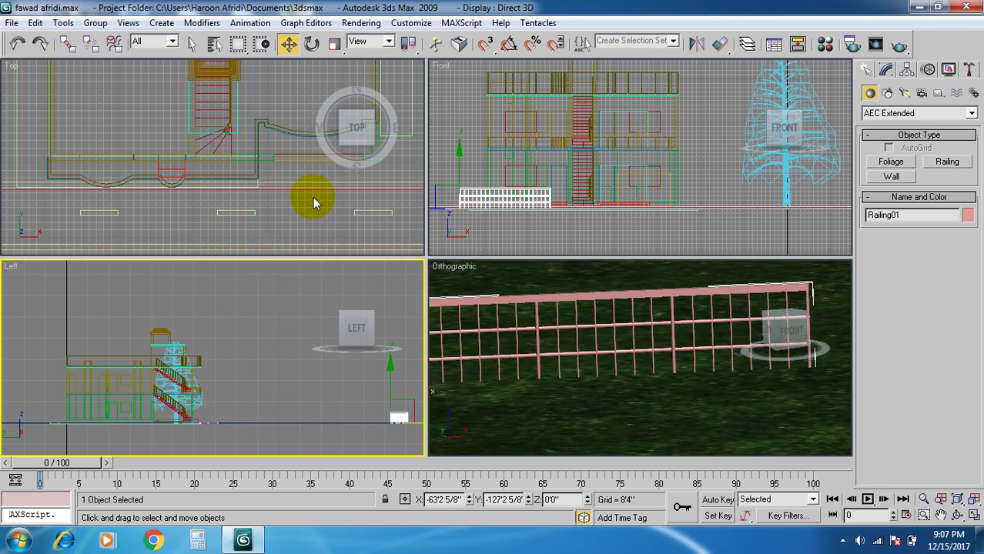
scroll(272, 157, "up", 6)
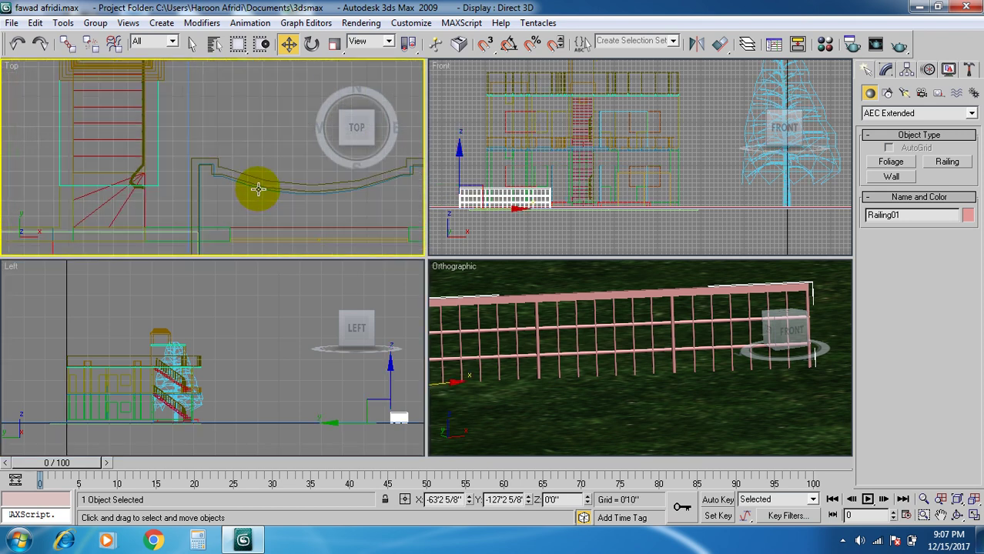
left_click(257, 188)
left_click(256, 185)
left_click(252, 199)
scroll(248, 162, "down", 3)
middle_click_drag(255, 165, 263, 189)
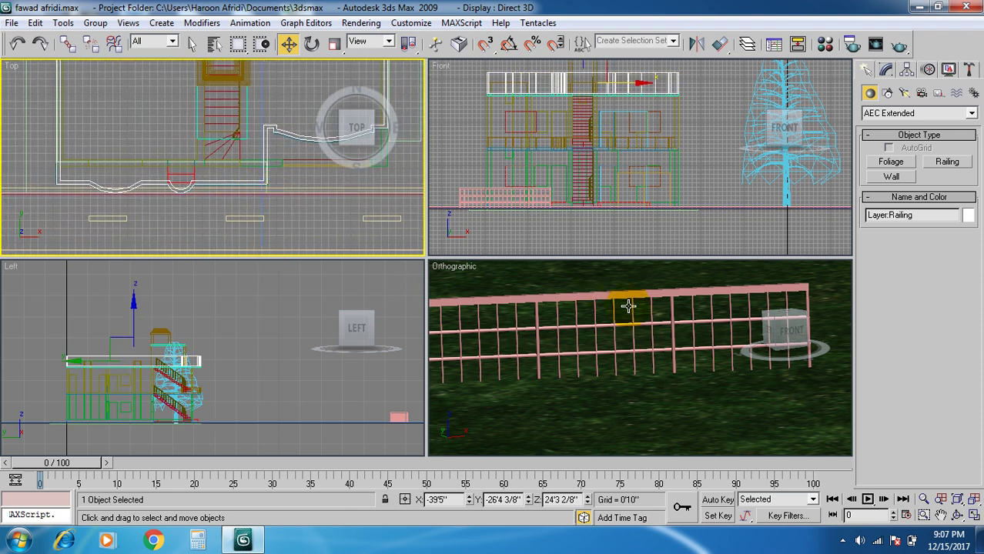
left_click(626, 302)
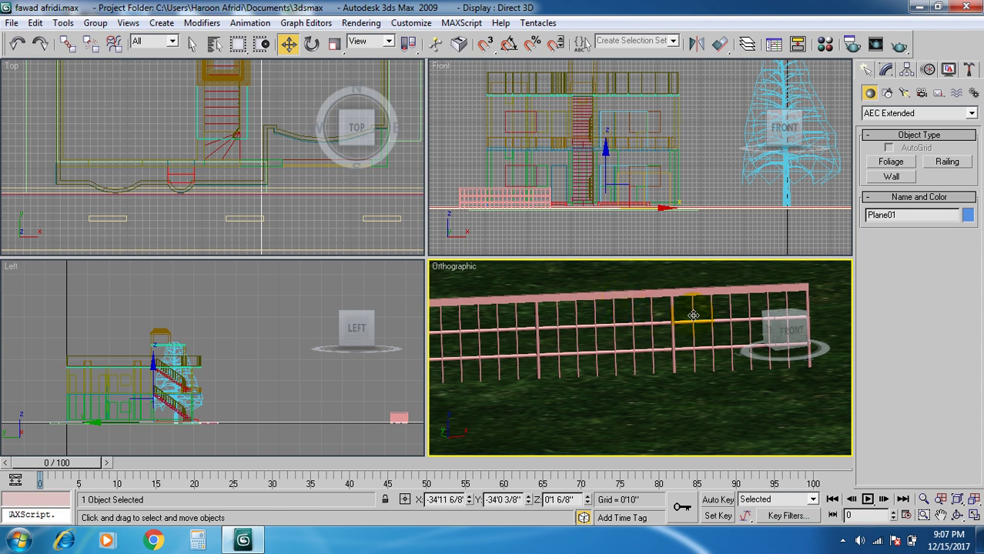
Select the Railing01 object by name from the scene's object list and show its editable parameters.
left_click(886, 69)
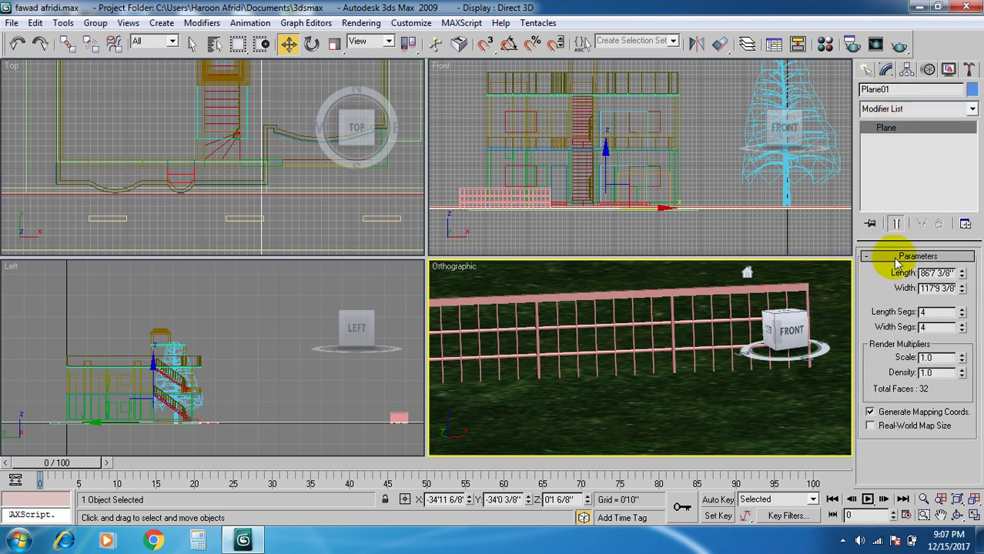
scroll(554, 407, "down", 4)
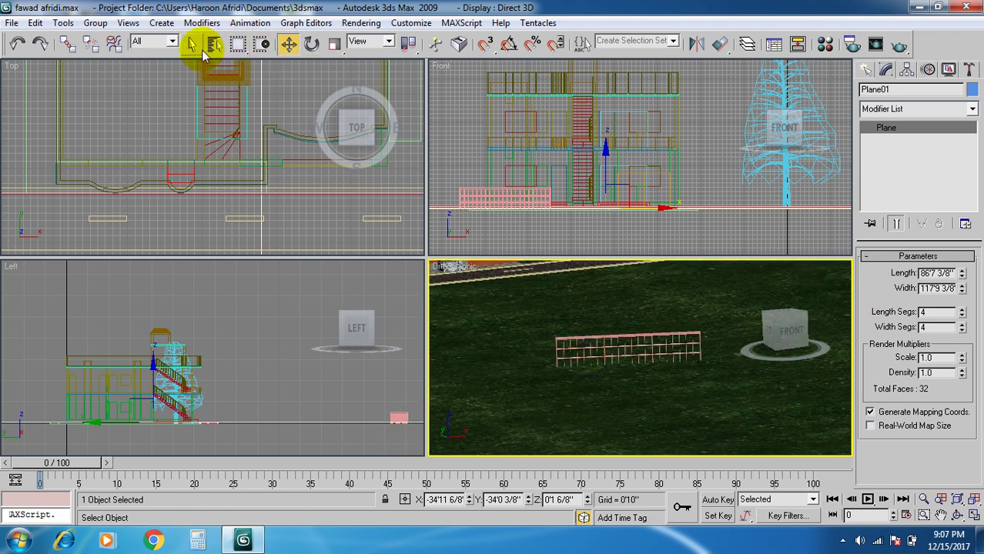
left_click(213, 43)
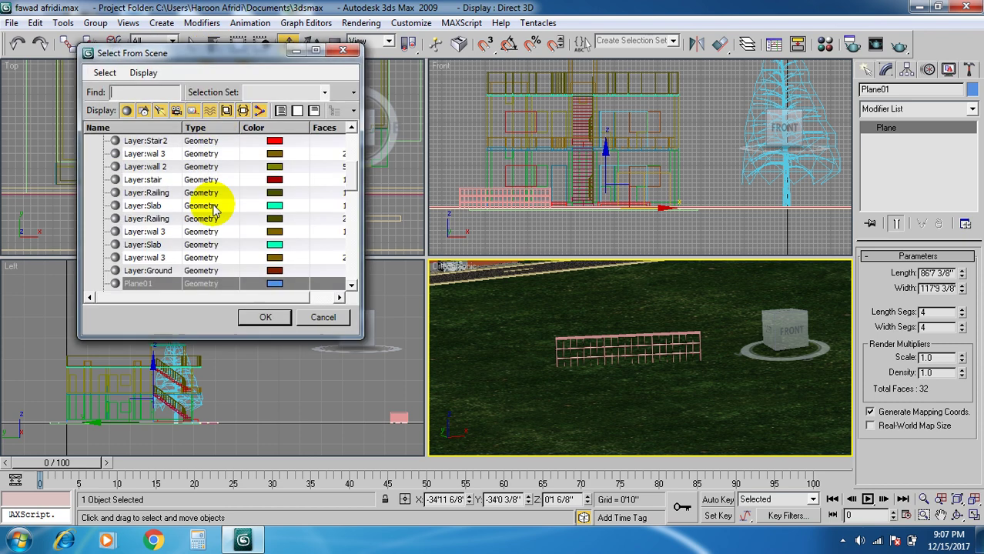
left_click(206, 245)
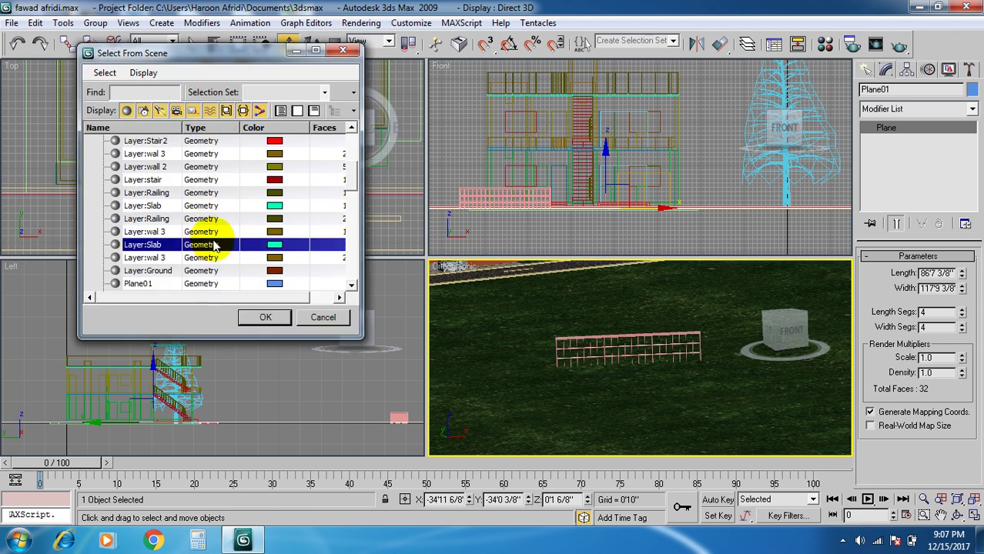
scroll(216, 245, "down", 1)
scroll(216, 258, "down", 2)
scroll(215, 259, "down", 6)
scroll(217, 259, "down", 3)
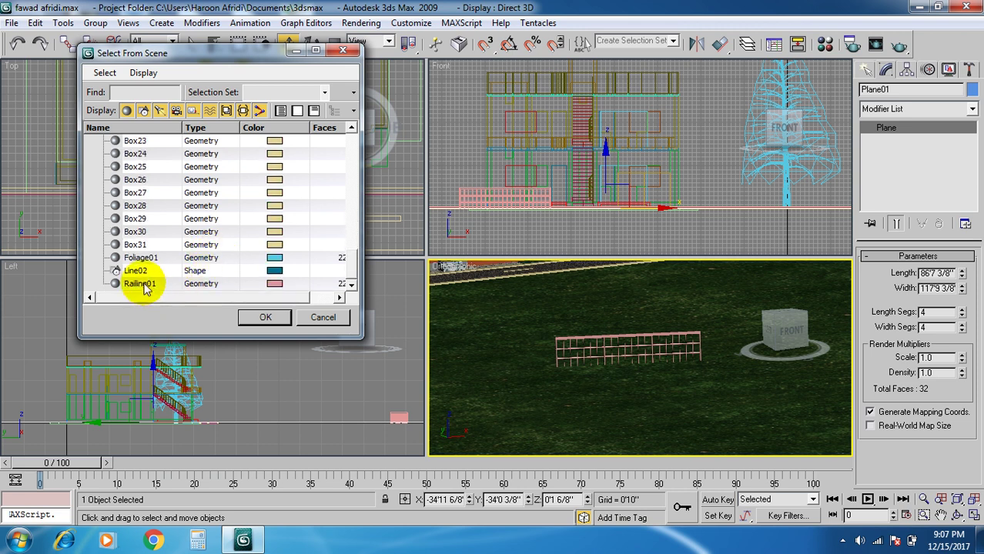
left_click(142, 284)
left_click(262, 317)
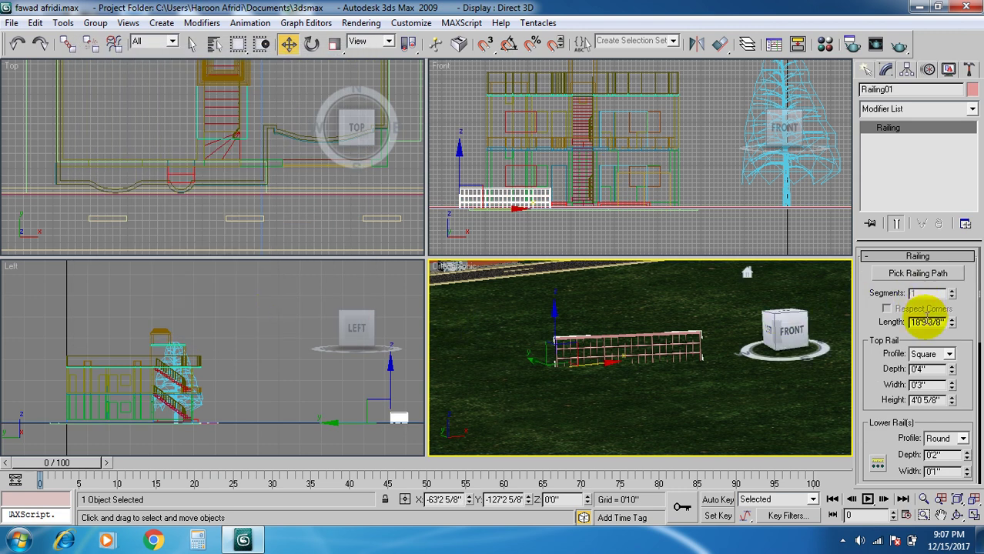
Assign the traced front-edge line, Line02, as the railing's path.
left_click(916, 274)
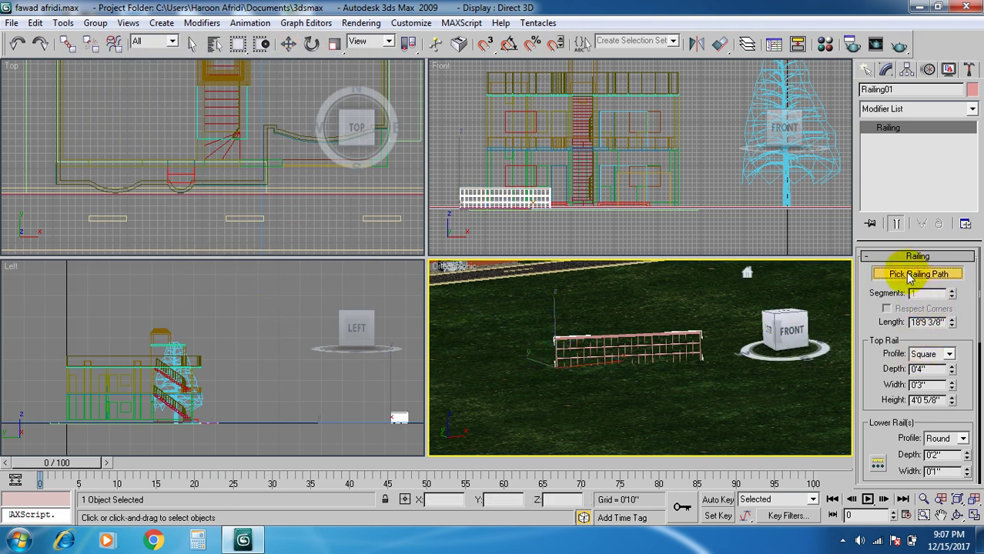
middle_click_drag(520, 287, 572, 413)
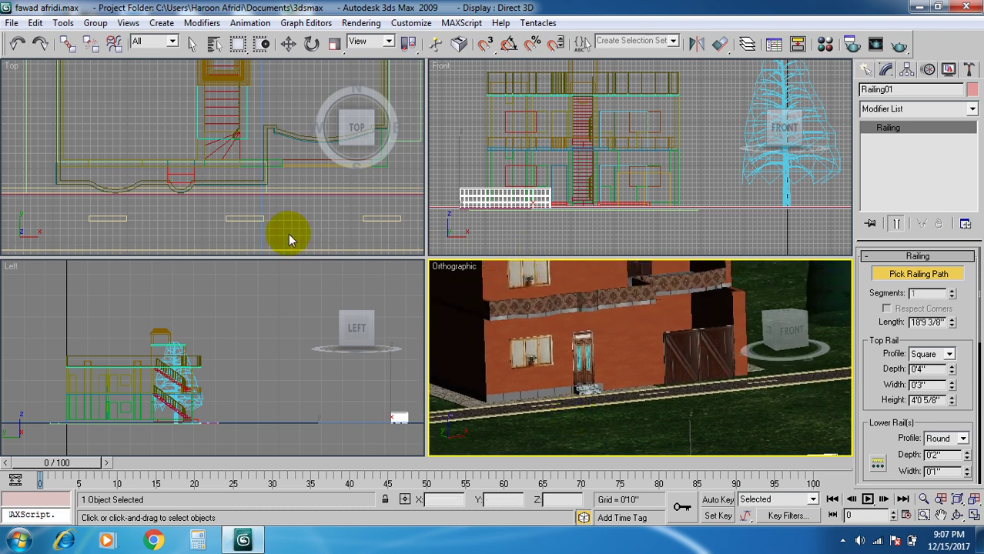
left_click(127, 220)
scroll(126, 220, "up", 2)
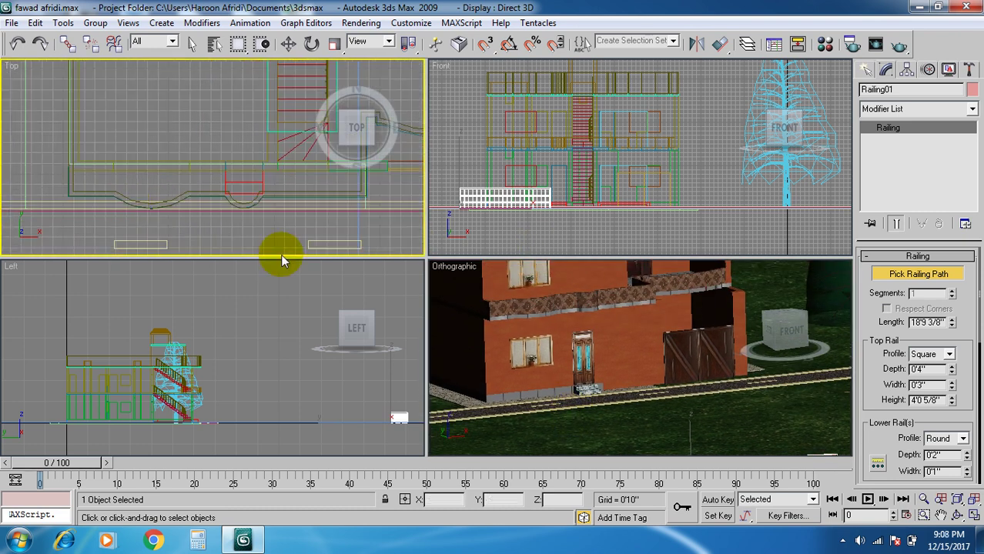
left_click(972, 516)
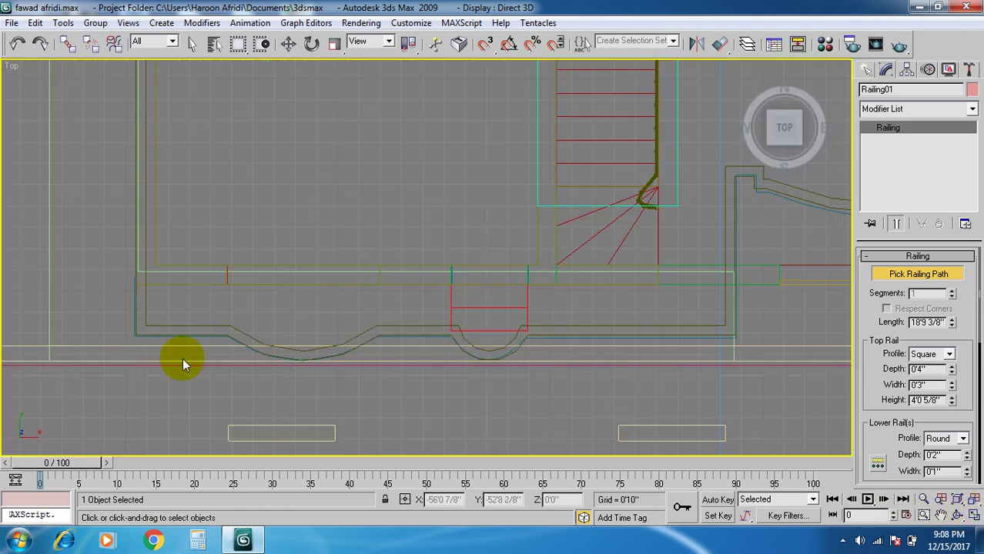
scroll(153, 341, "up", 3)
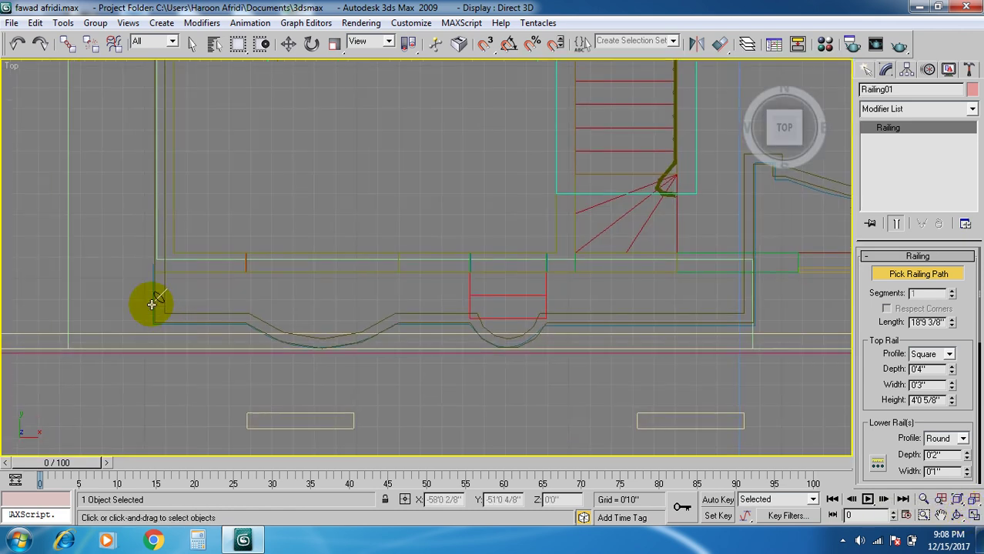
scroll(154, 277, "up", 2)
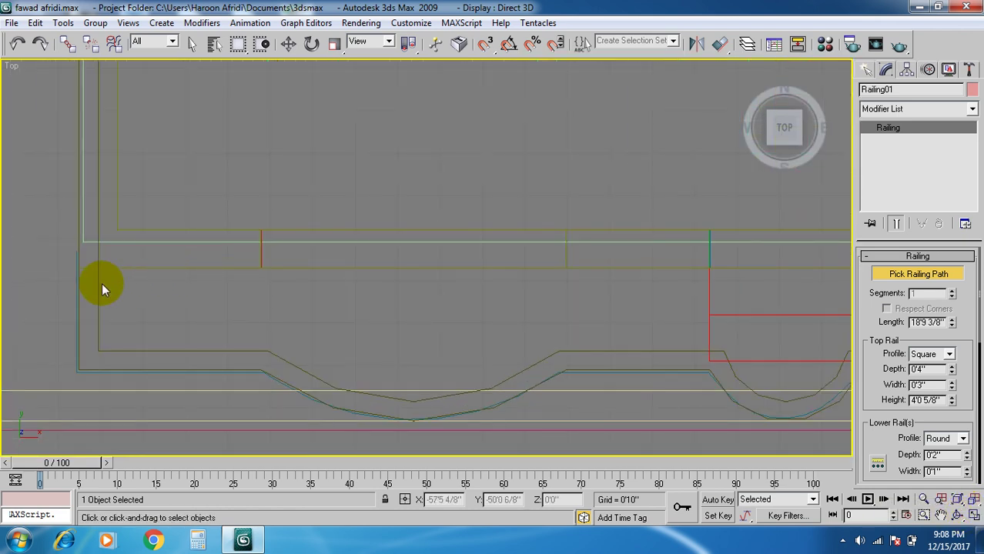
middle_click_drag(92, 277, 329, 178)
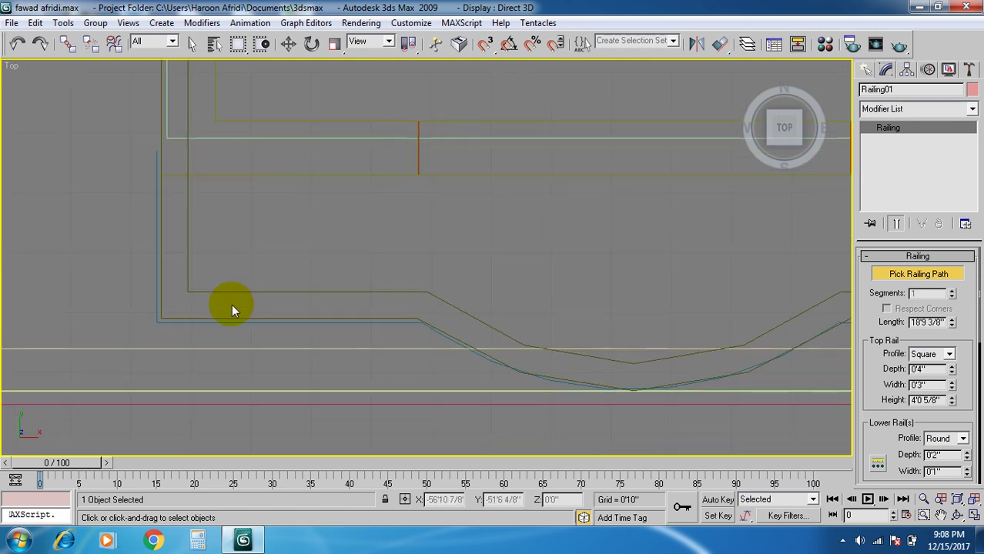
left_click(194, 322)
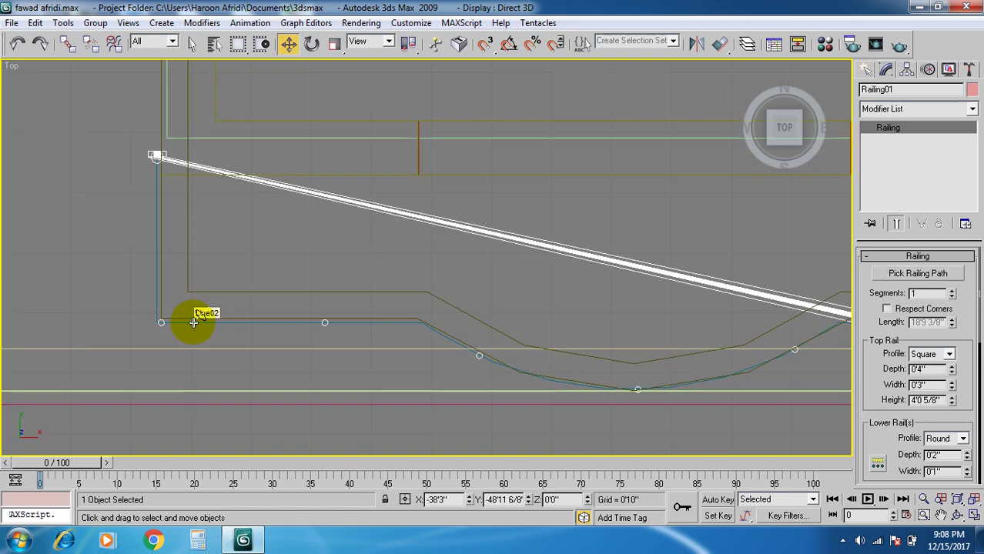
Set the railing's segments to 29 so it follows the curved bays of the path.
scroll(209, 278, "down", 8)
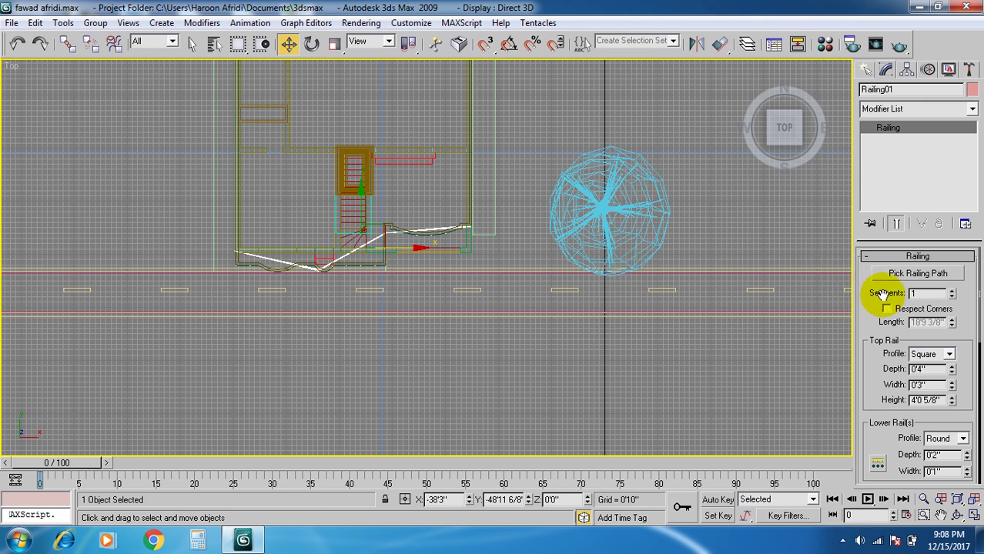
left_click(972, 517)
mouse_move(186, 177)
middle_mouse_down()
mouse_move(176, 213)
mouse_move(183, 169)
middle_mouse_up()
scroll(183, 169, "up", 2)
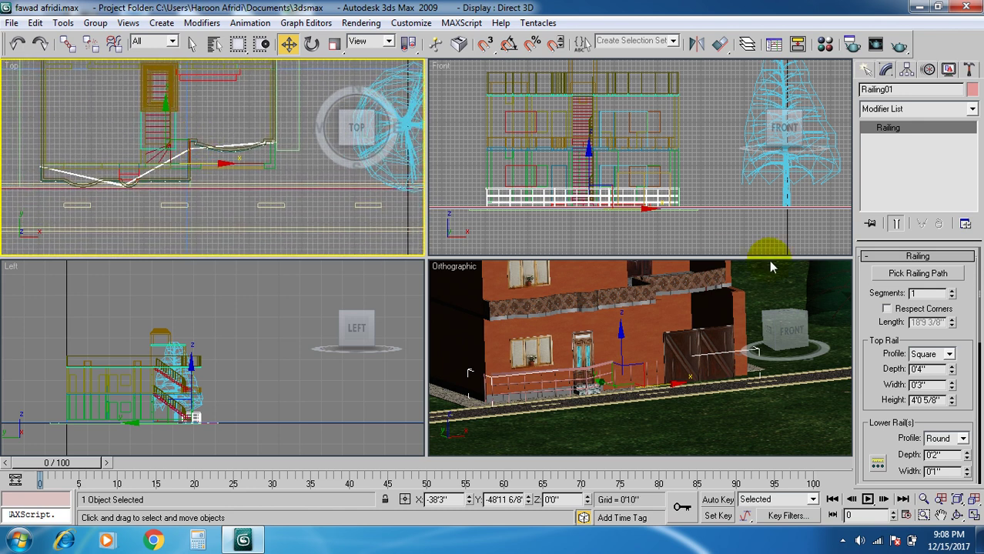
left_click(953, 290)
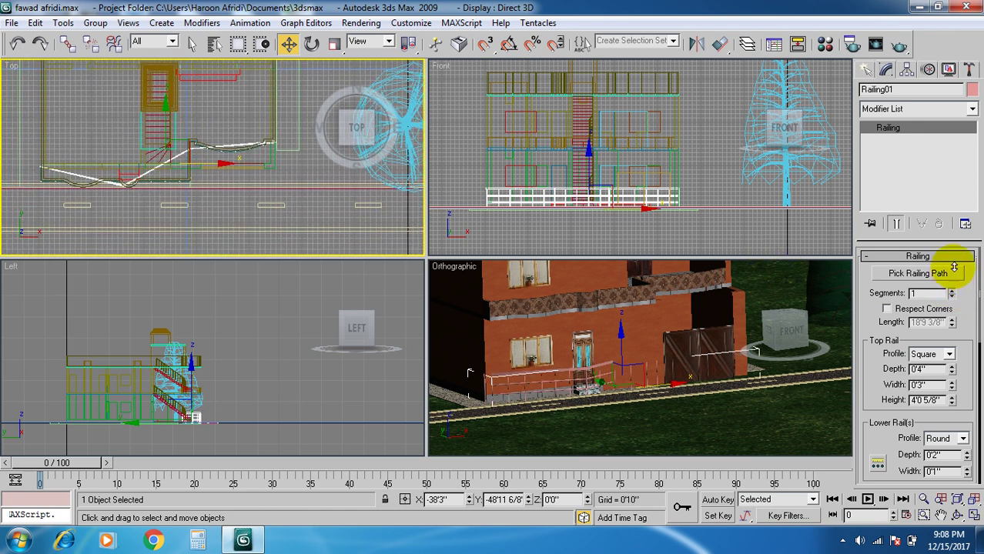
left_click(954, 290)
left_click(952, 290)
left_click_drag(952, 288, 901, 413)
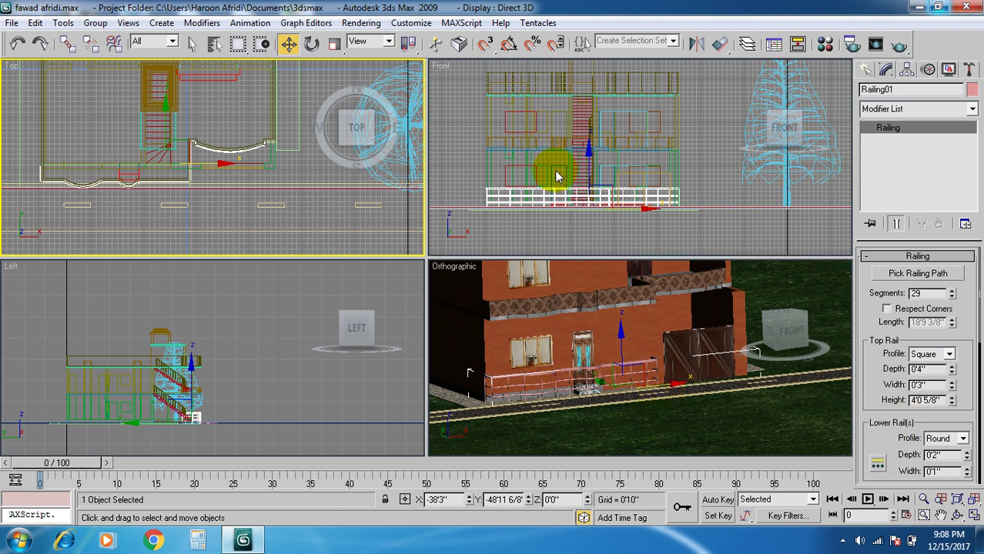
Raise the railing vertically to the first-floor balcony edge, at a Z position of about 13'11 6/8".
middle_click_drag(582, 213, 572, 244)
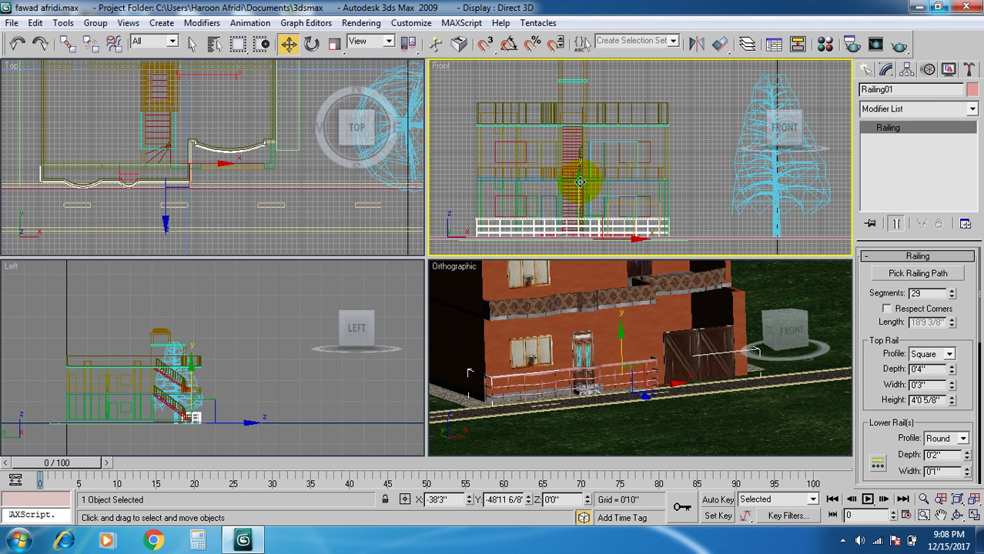
left_click_drag(578, 180, 582, 108)
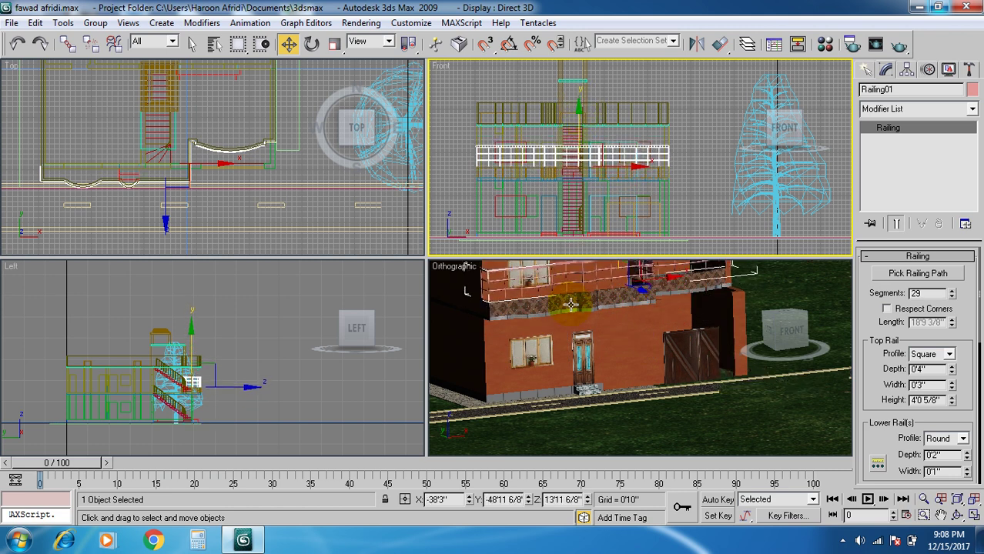
scroll(583, 344, "up", 5)
middle_click_drag(583, 344, 609, 382, "alt")
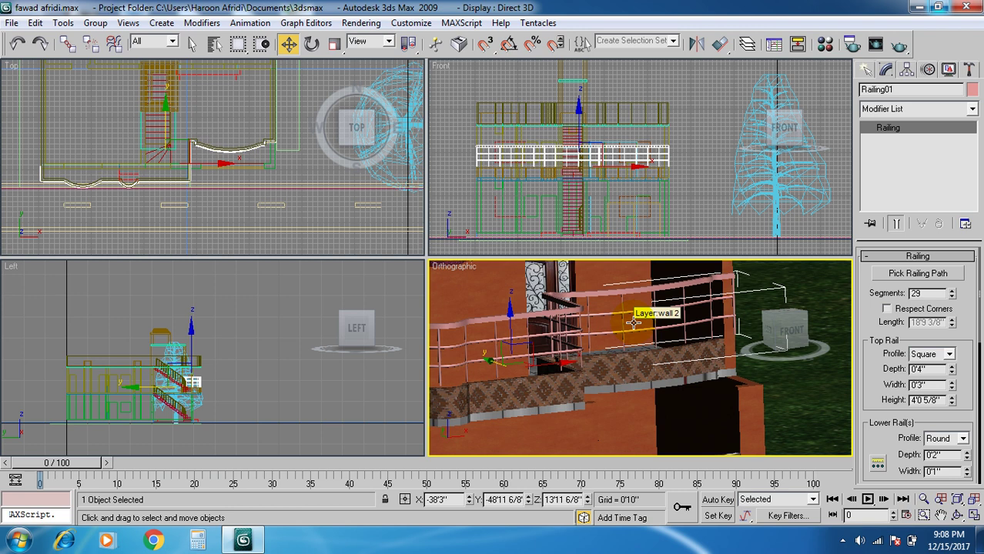
Give the railing's top rail a Round profile with a depth of 0'5 3/8" and a width of 0'5 6/8".
left_click(952, 353)
left_click(946, 368)
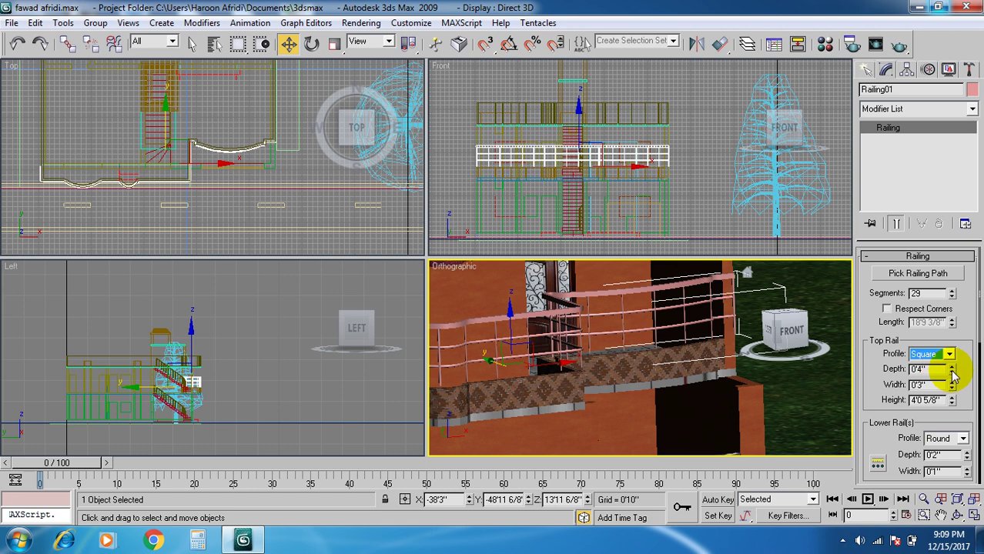
left_click_drag(953, 373, 952, 326)
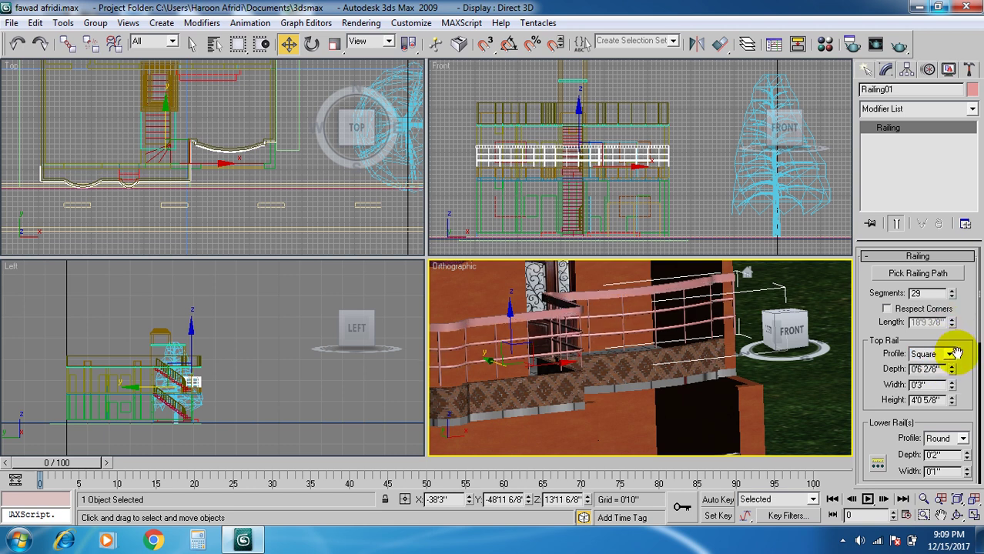
left_click(938, 376)
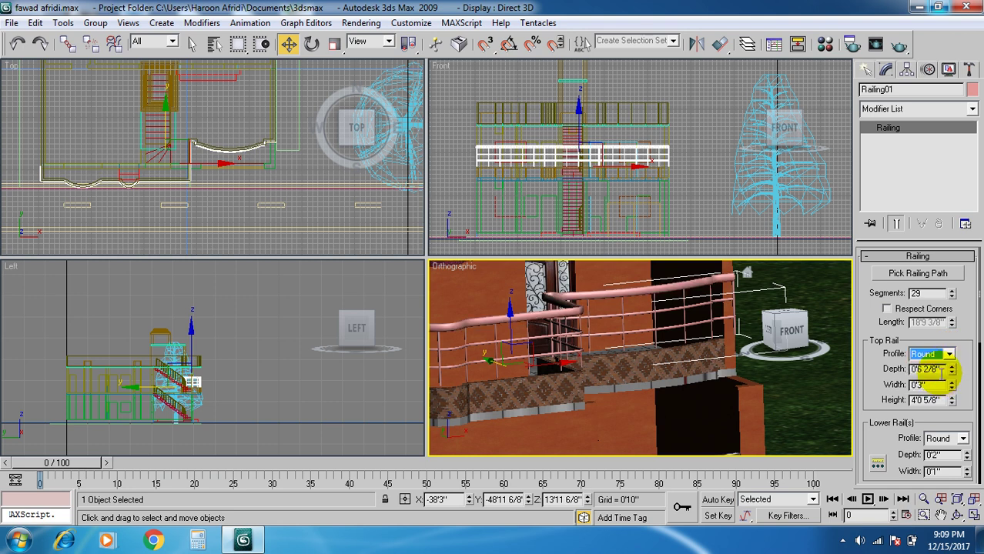
left_click_drag(955, 373, 955, 325)
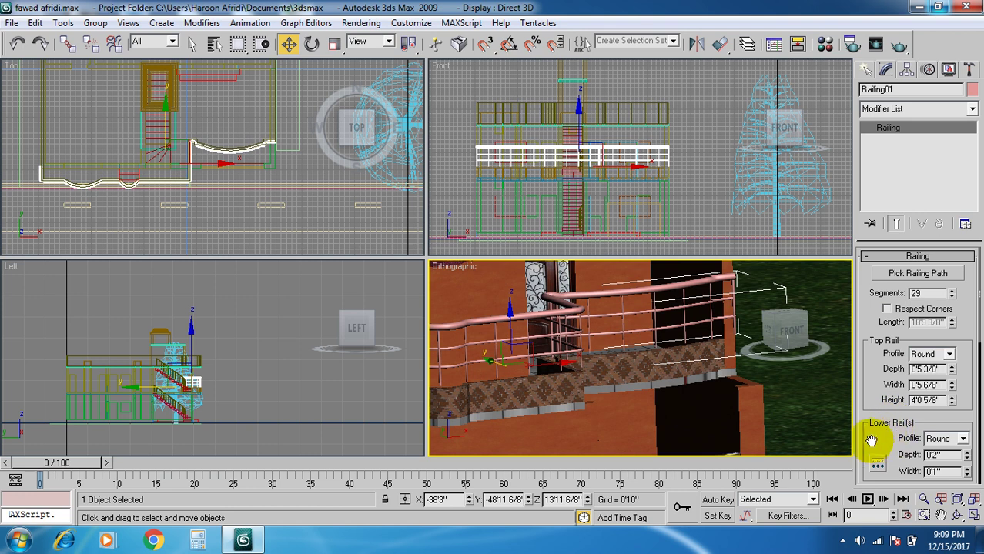
Thicken the railing's lower rails to a depth of 0'2 5/8" and a width of 0'1 5/8".
scroll(885, 443, "down", 2)
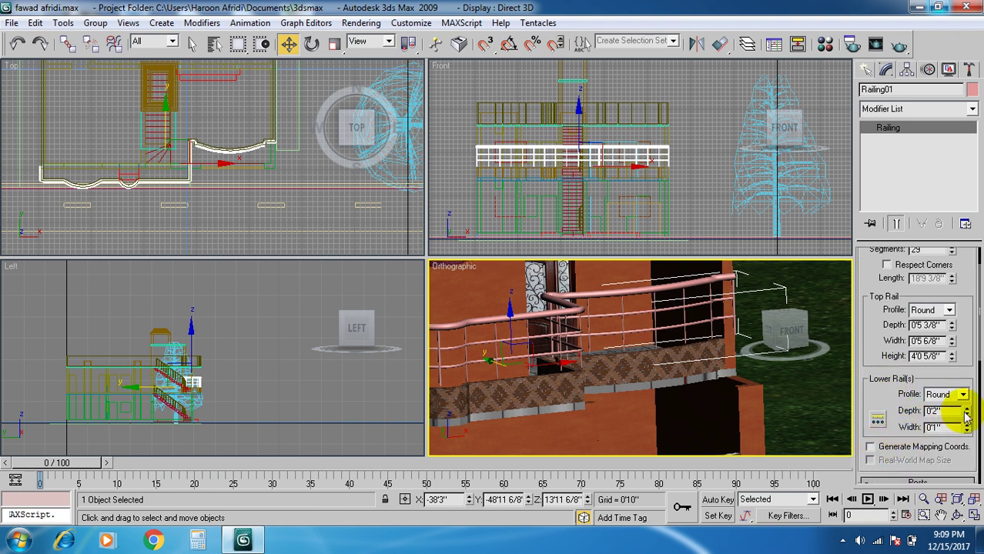
left_click_drag(966, 406, 967, 378)
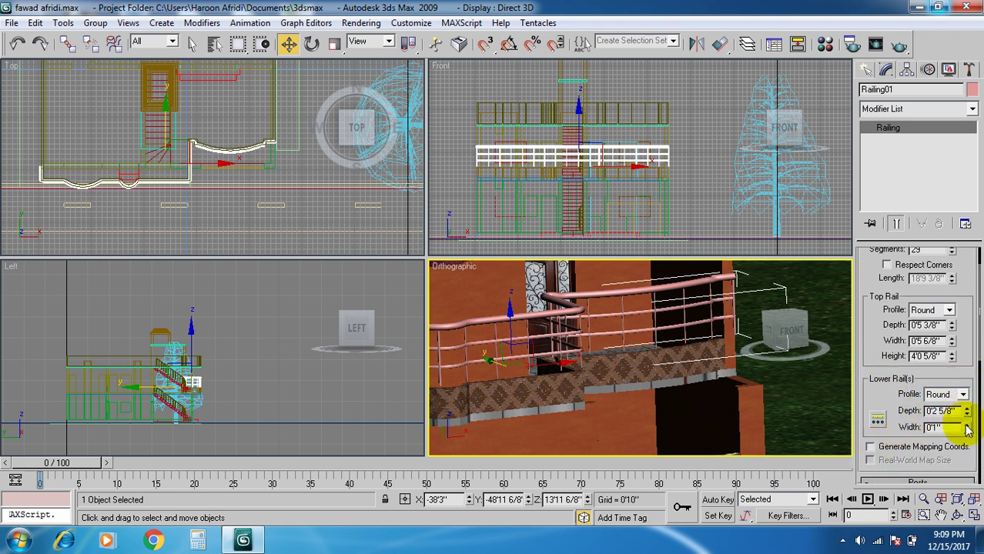
left_click_drag(968, 431, 958, 362)
middle_click_drag(658, 368, 704, 357)
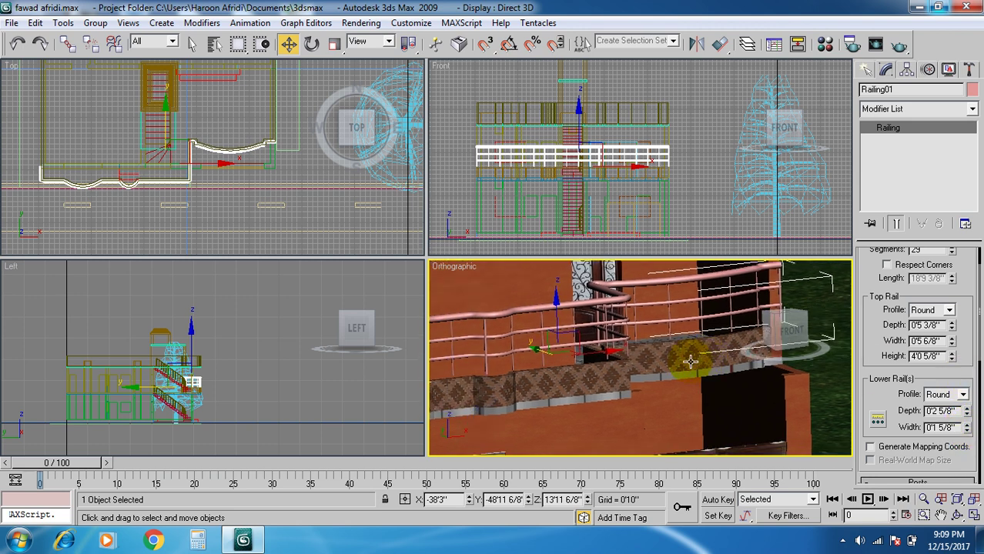
Set the depth of the railing's fencing pickets to 0'1 6/8".
scroll(886, 451, "down", 2)
scroll(885, 447, "down", 3)
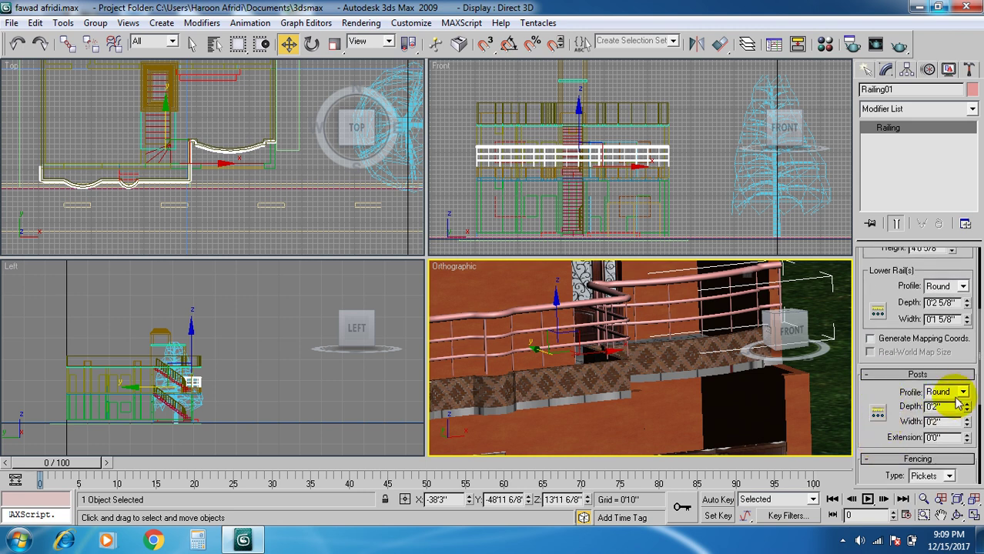
scroll(893, 421, "down", 2)
scroll(936, 435, "down", 3)
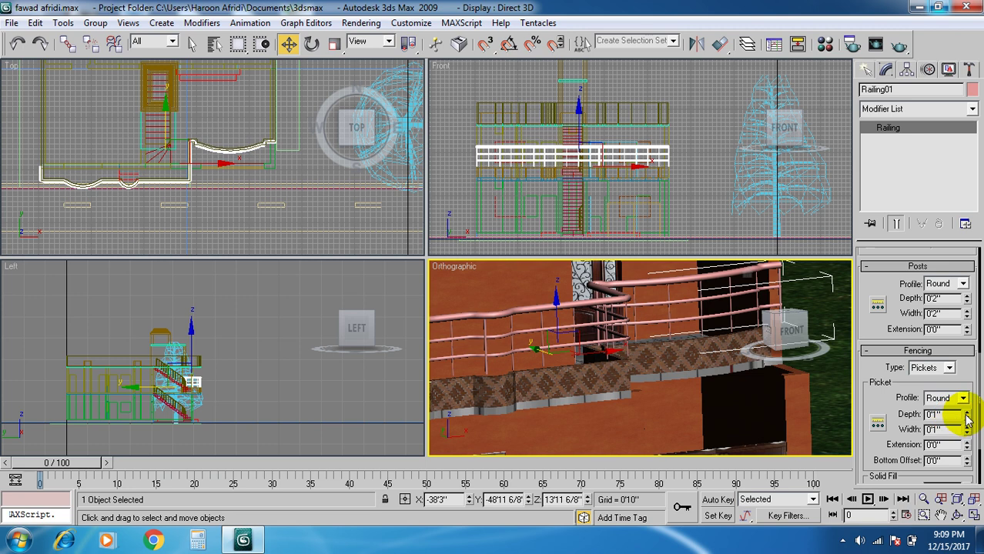
left_click_drag(965, 410, 954, 308)
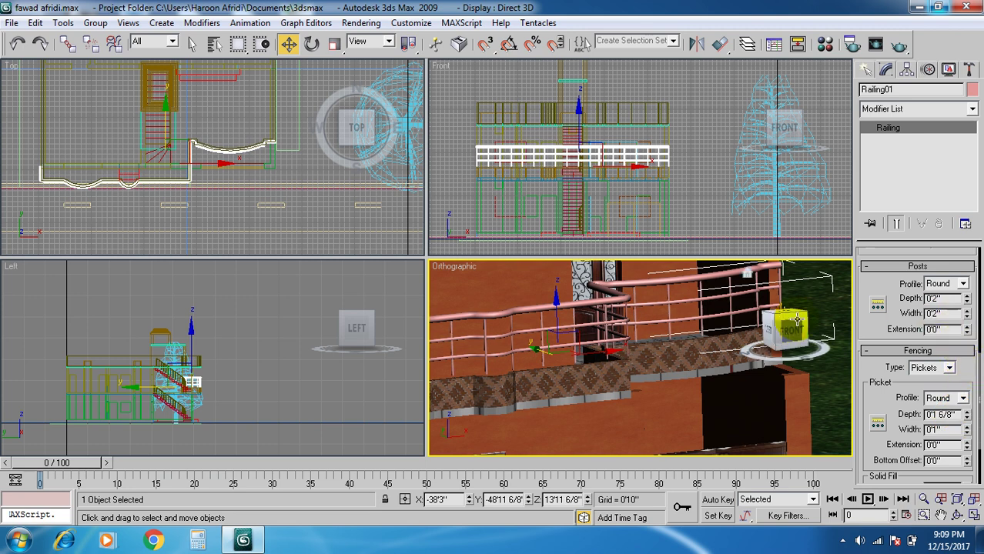
scroll(713, 325, "down", 3)
middle_click_drag(713, 325, 684, 329)
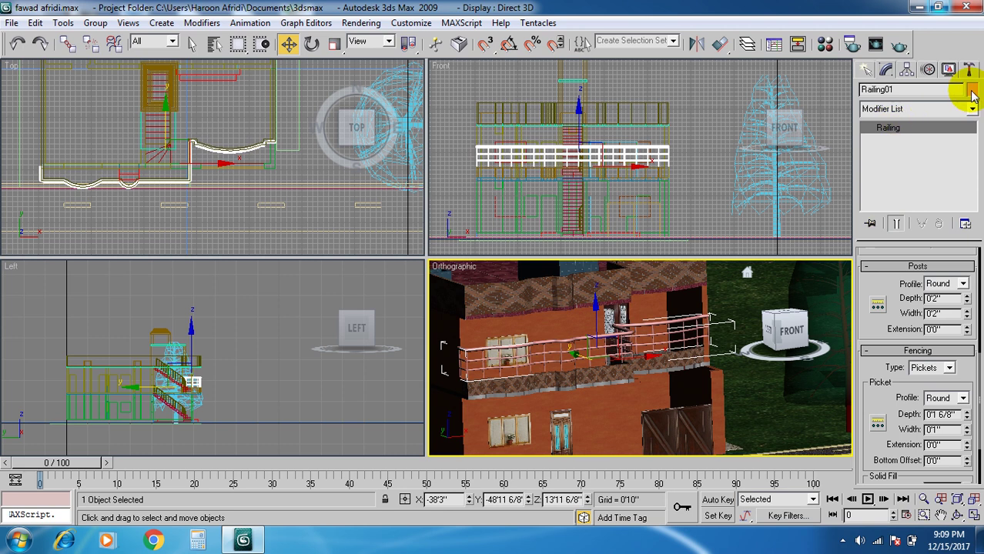
Change the railing's object color to light cyan from the 3ds Max palette.
left_click(972, 90)
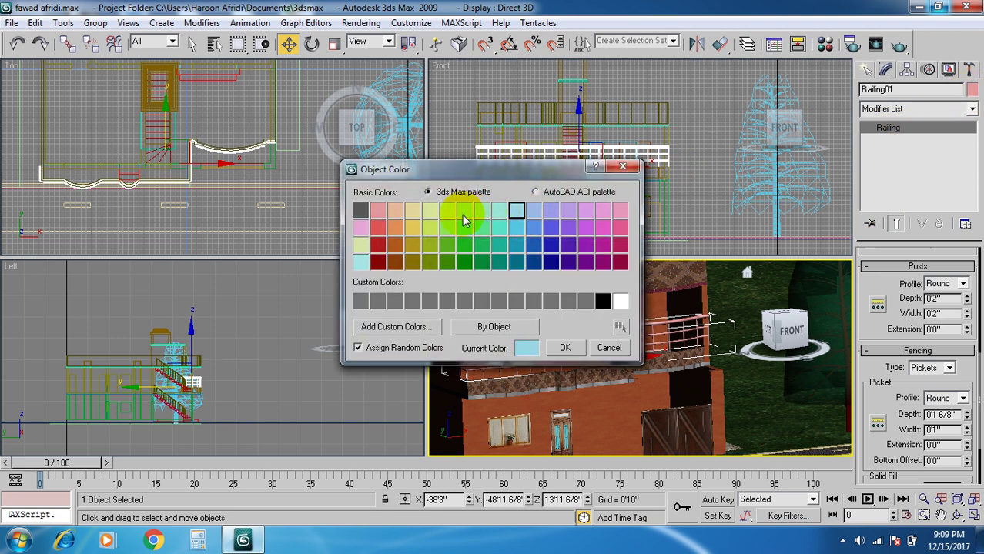
left_click(361, 245)
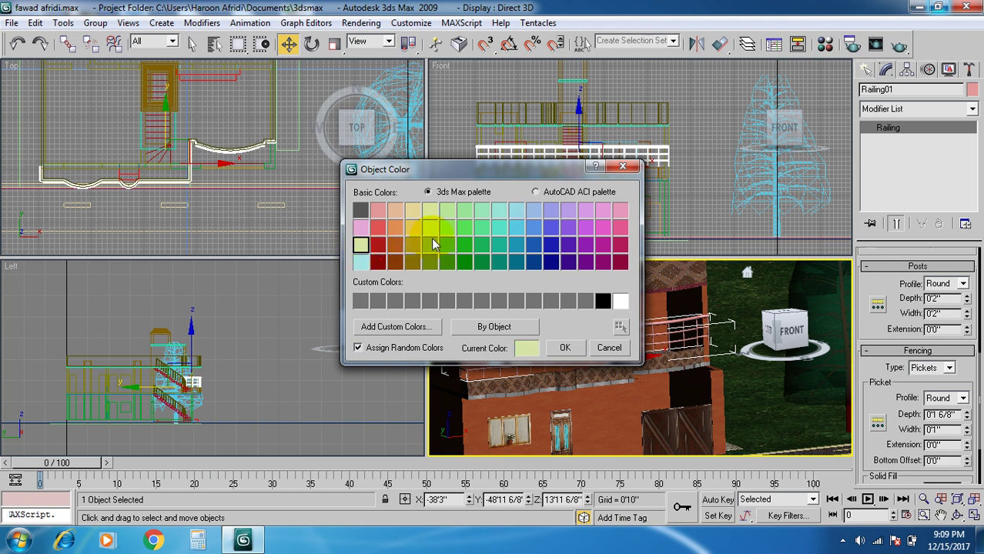
left_click(517, 209)
left_click(536, 211)
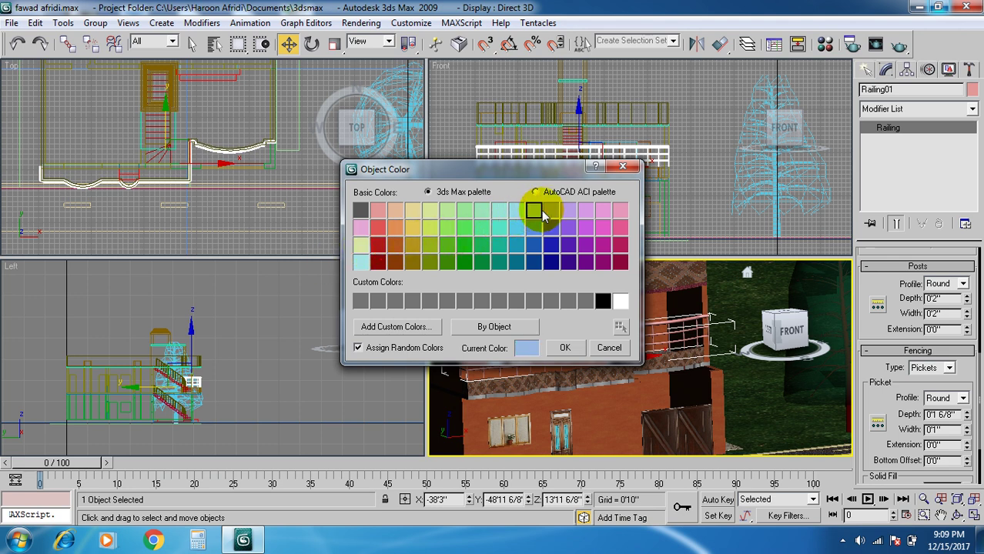
left_click(414, 213)
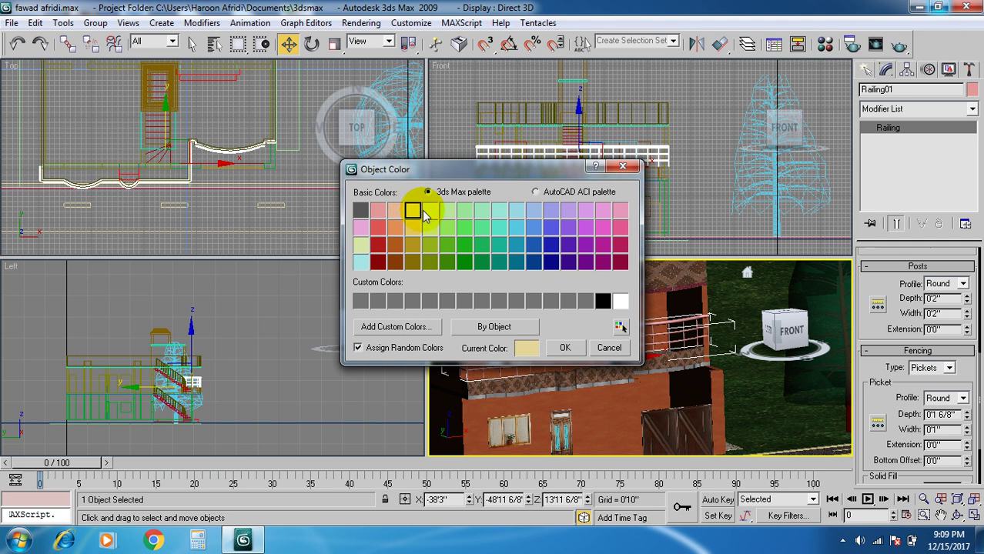
left_click(360, 263)
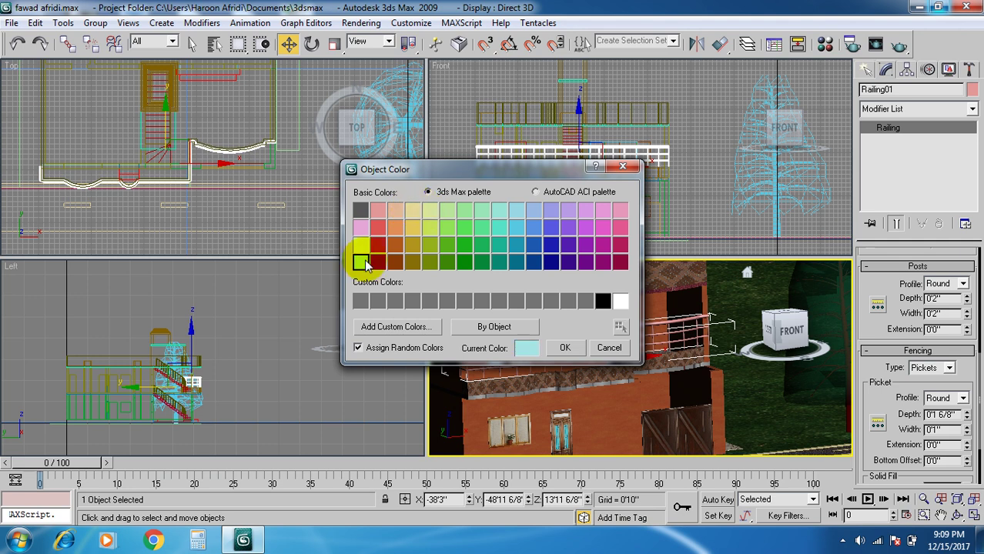
left_click(567, 348)
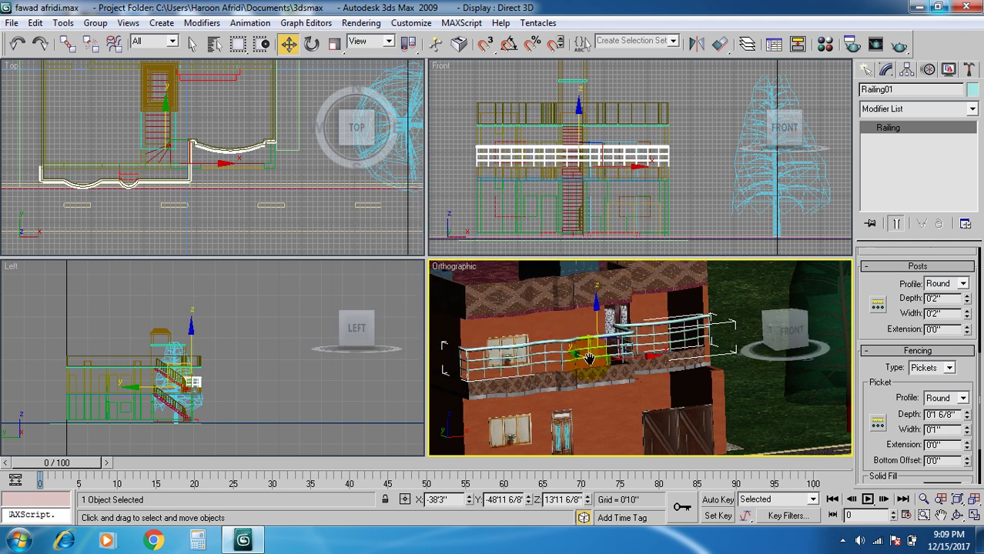
Clone the railing as one independent copy straight up onto the roof parapet's front edge, at a Z position of about 26'5".
scroll(554, 331, "up", 5)
middle_click_drag(577, 359, 579, 370)
scroll(579, 370, "down", 6)
middle_click_drag(528, 153, 528, 197)
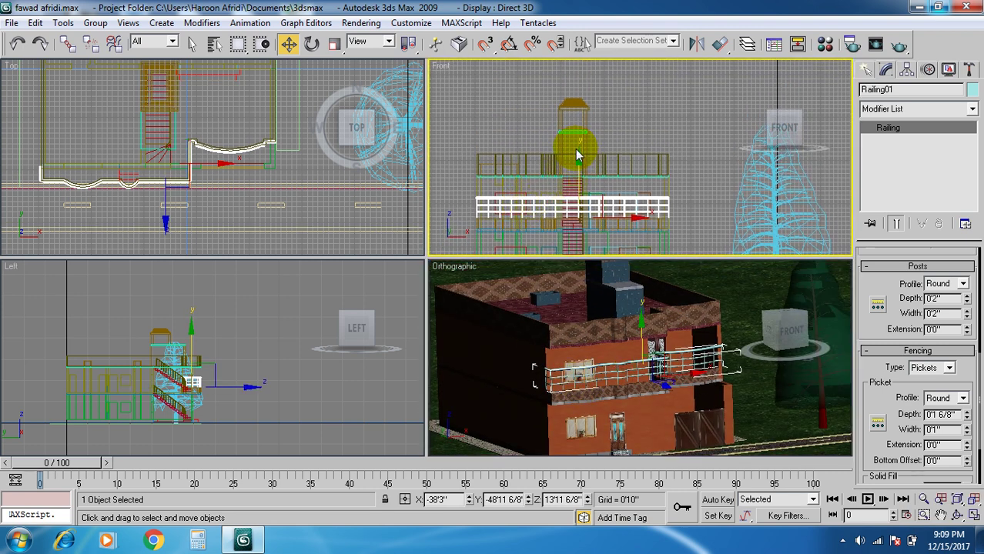
left_click_drag(578, 157, 589, 93, "shift")
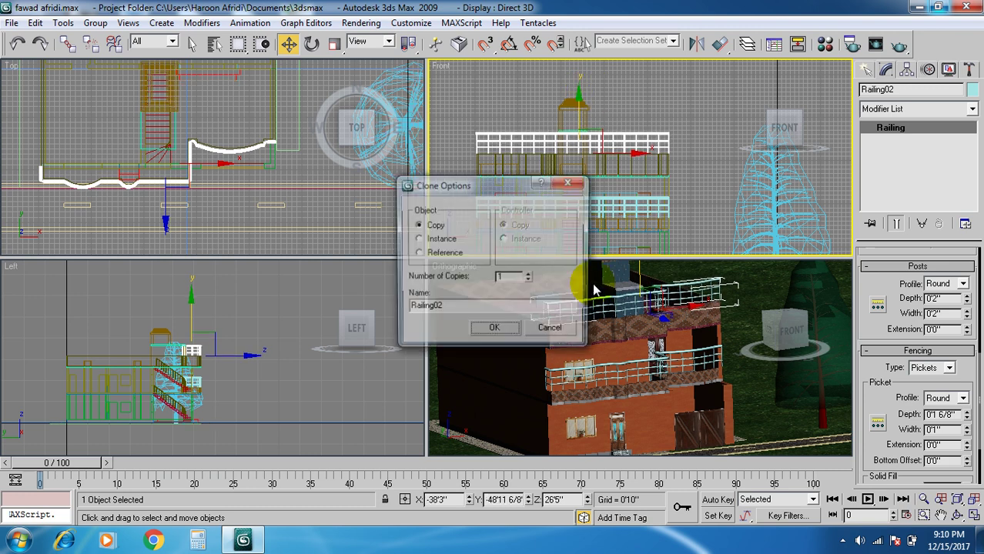
left_click(493, 328)
scroll(605, 366, "up", 3)
scroll(615, 369, "up", 2)
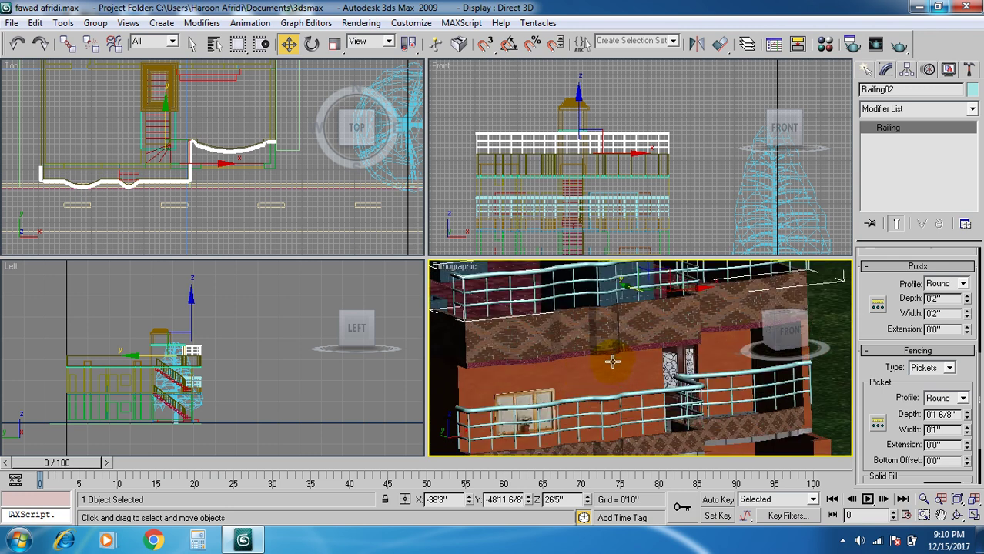
middle_click_drag(617, 362, 614, 389)
scroll(615, 388, "down", 4)
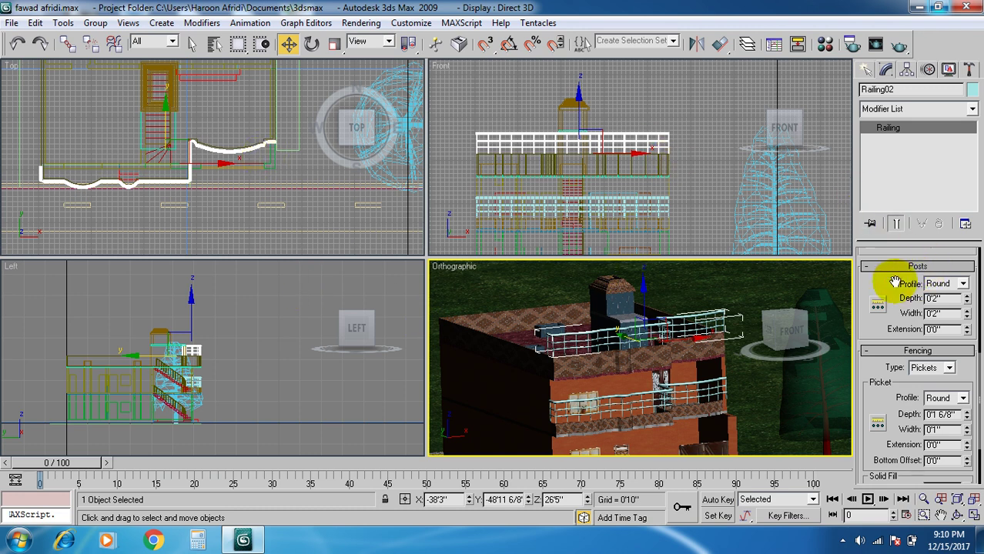
Maximize the Orthographic viewport, frame the house with both railings and render it, closing the rendered frame after checking it.
scroll(886, 279, "up", 5)
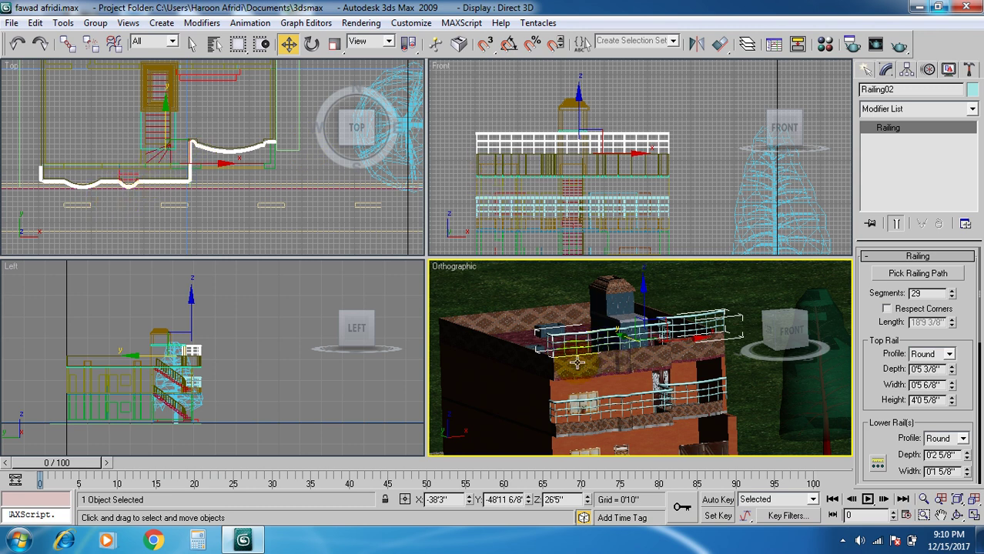
left_click(973, 516)
middle_click_drag(456, 312, 454, 270)
scroll(452, 274, "down", 3)
scroll(443, 293, "up", 3)
middle_click_drag(438, 312, 435, 292)
left_click(351, 24)
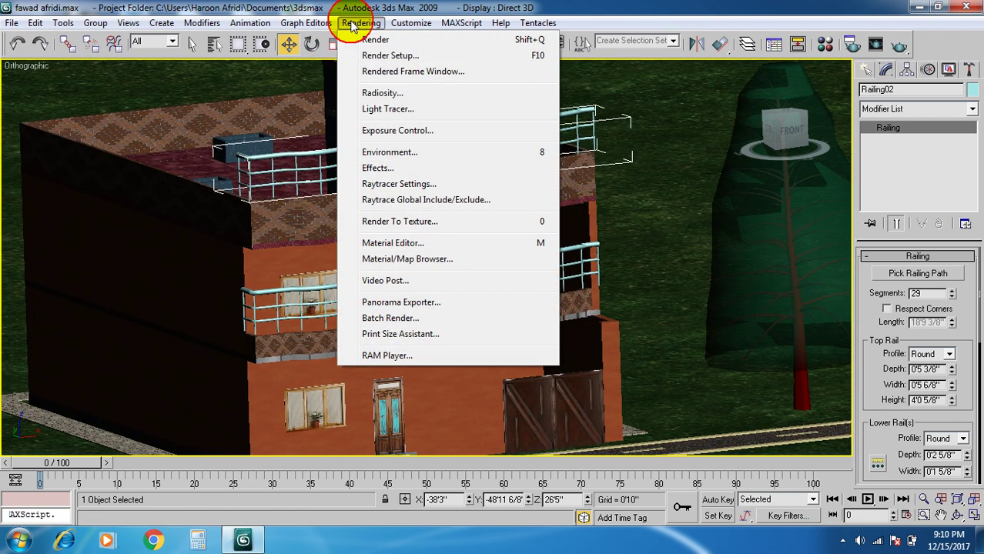
left_click(370, 40)
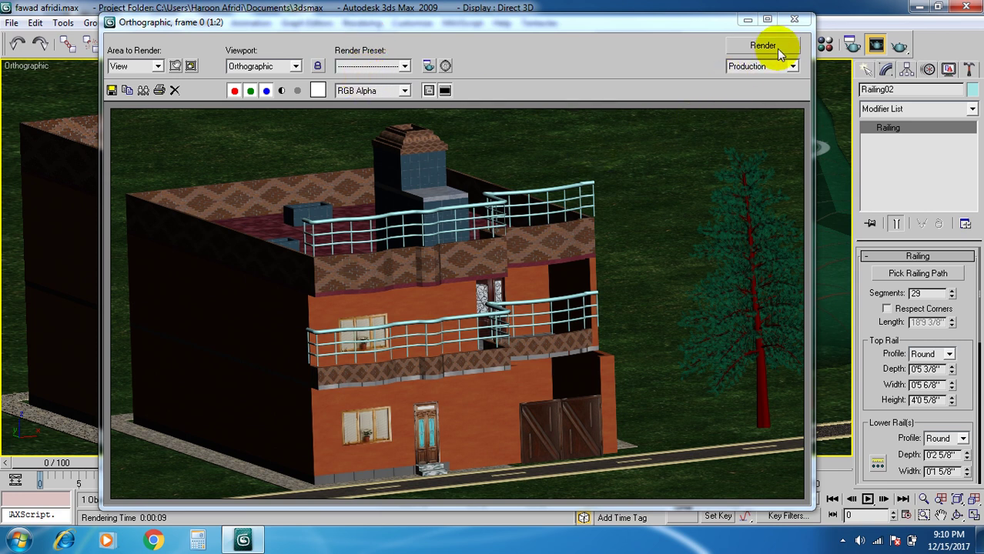
left_click(794, 19)
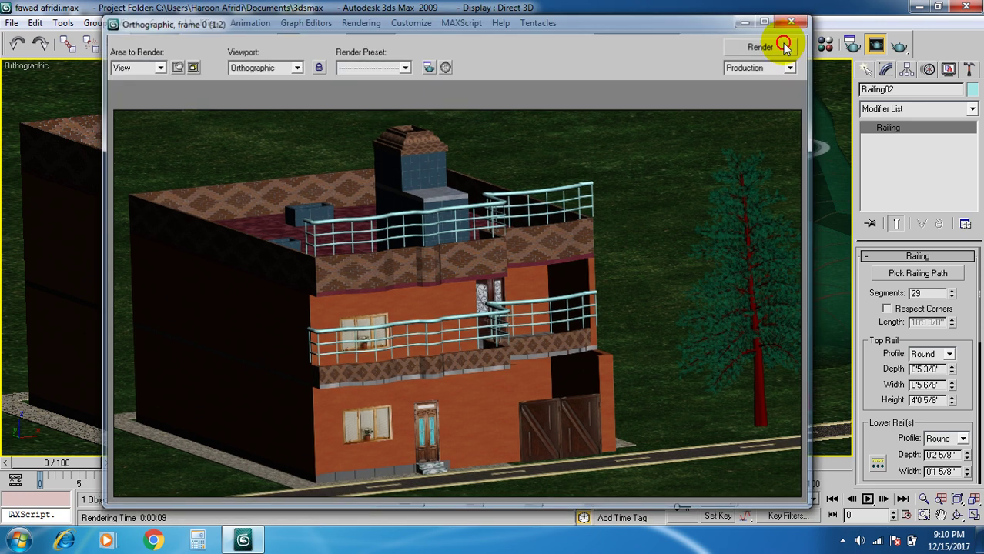
Render the whole house from a higher corner angle showing the roof and road, and inspect the railings up close in the render.
scroll(685, 269, "down", 5)
scroll(634, 279, "up", 2)
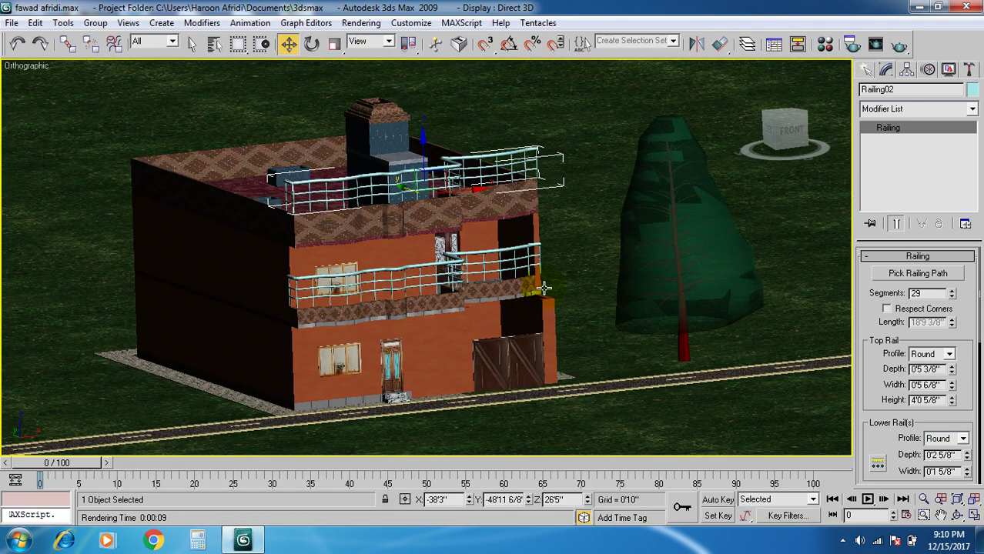
left_click(957, 515)
left_click_drag(529, 287, 523, 302)
scroll(529, 293, "down", 3)
scroll(523, 301, "up", 4)
middle_click_drag(524, 302, 436, 241)
scroll(431, 327, "up", 2)
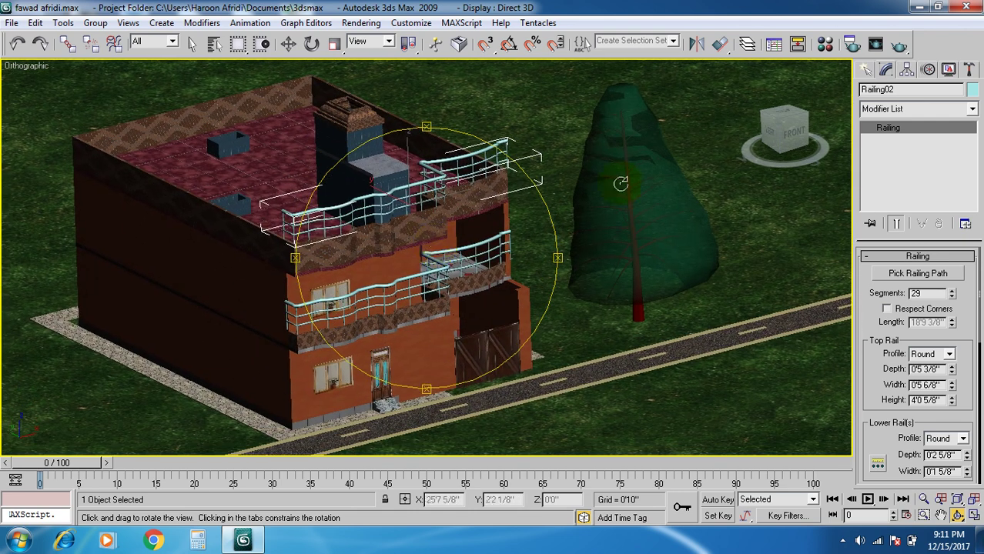
key("w")
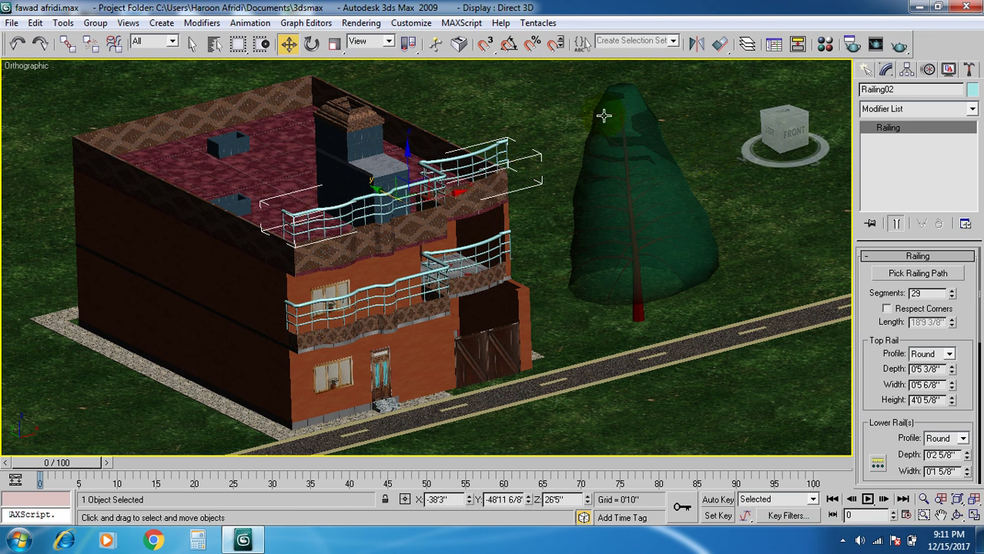
left_click(361, 22)
left_click(373, 37)
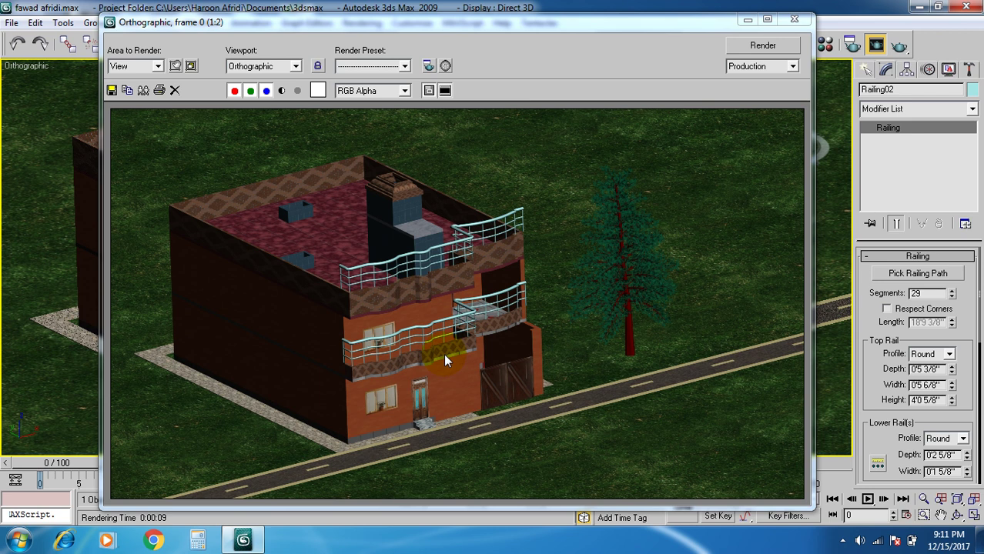
scroll(471, 330, "up", 2)
scroll(530, 226, "down", 2)
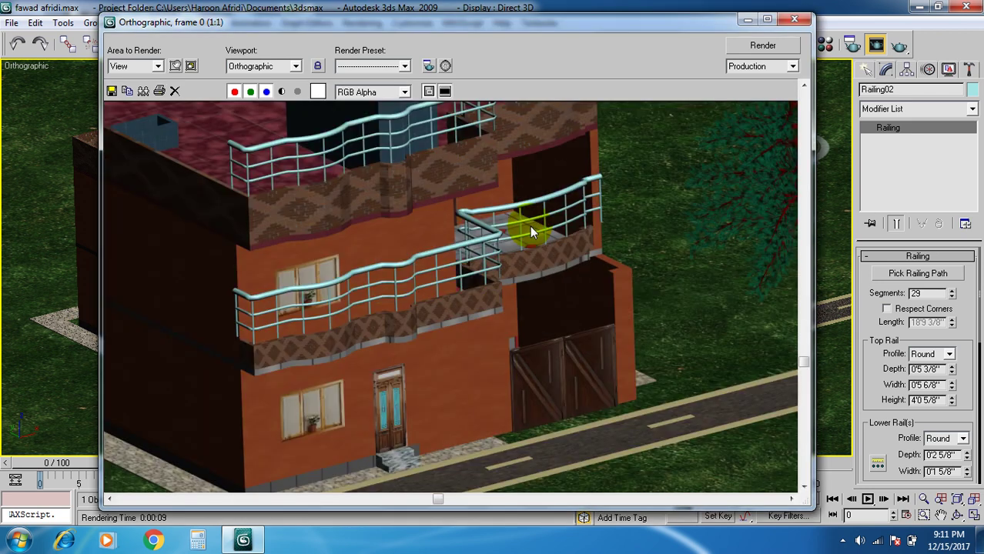
scroll(489, 287, "up", 1)
scroll(490, 296, "down", 1)
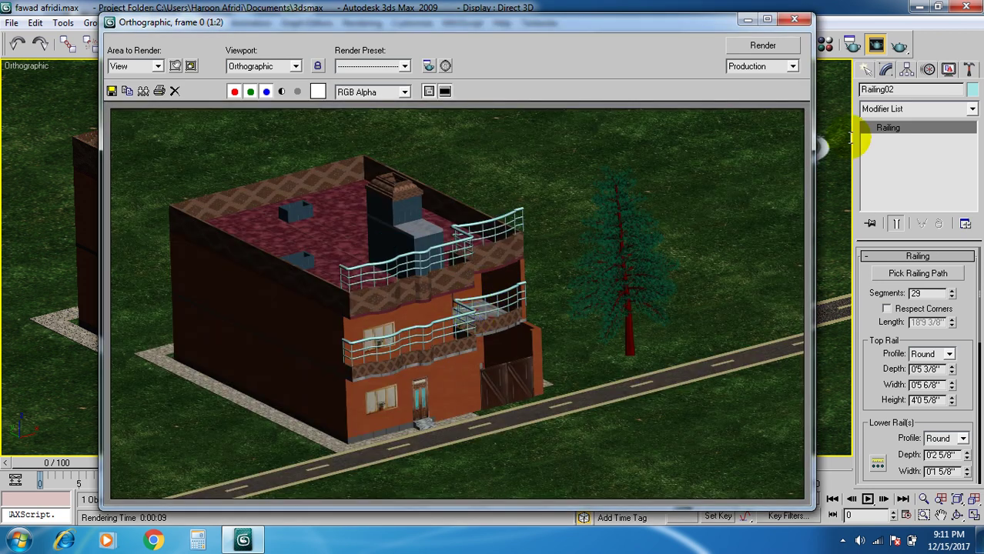
left_click(795, 18)
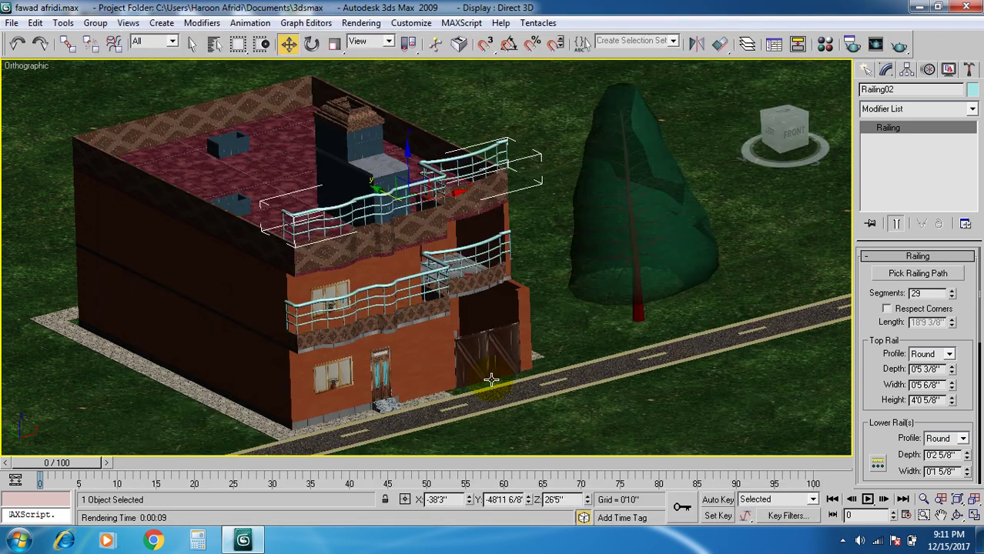
Render the house and tree from a low, near-ground front angle that includes the sky above the grass.
left_click(957, 515)
left_click_drag(493, 316, 469, 296)
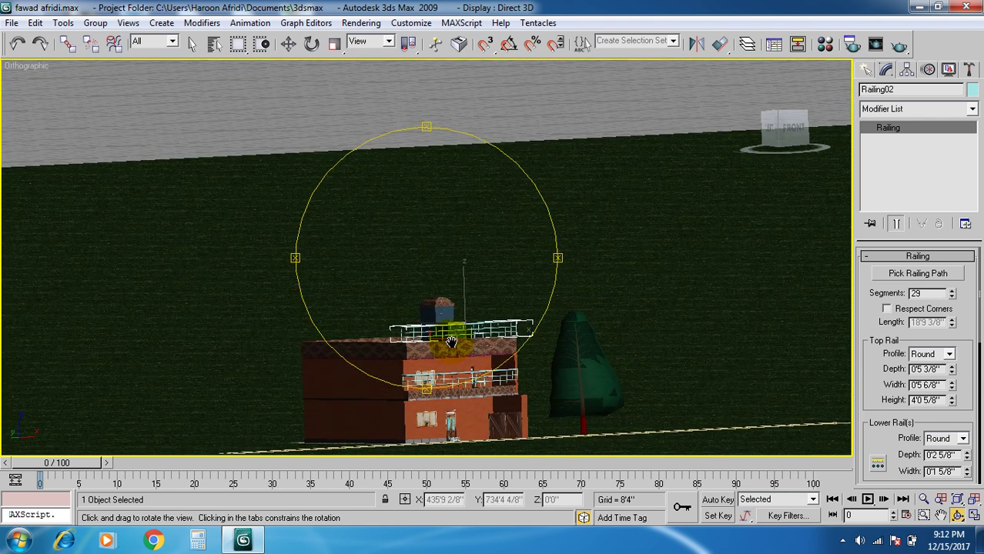
left_click_drag(445, 330, 432, 288)
scroll(438, 292, "up", 2)
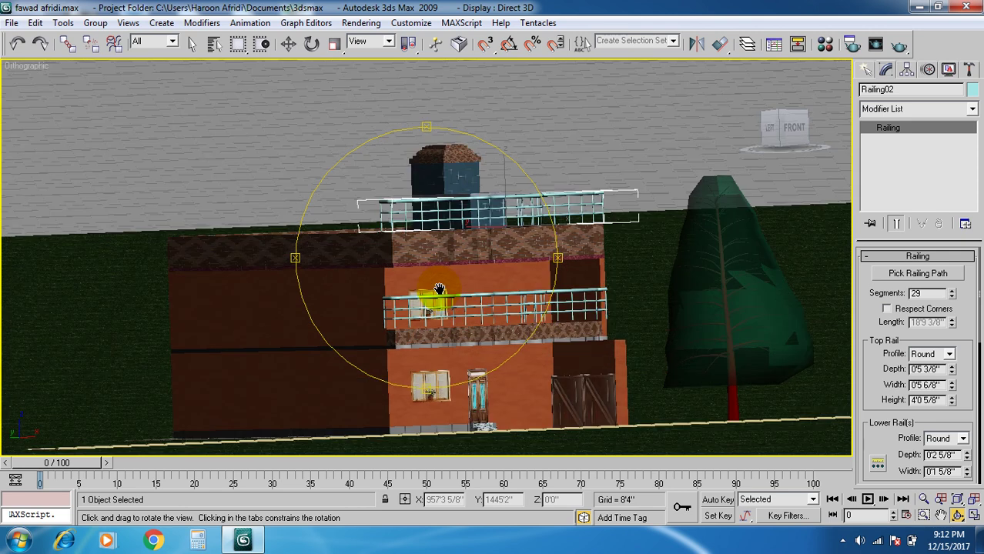
left_click(361, 22)
left_click(383, 41)
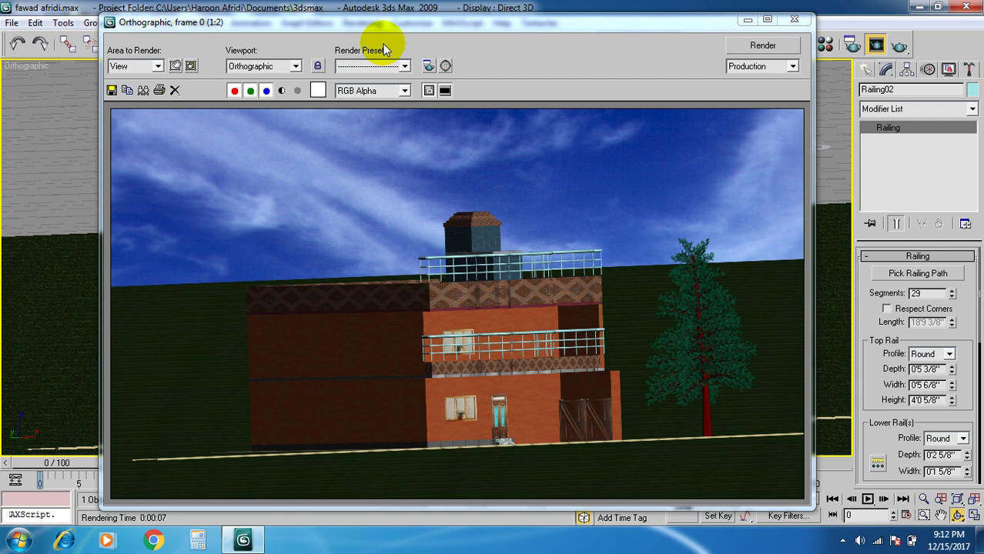
left_click(842, 542)
left_click(818, 467)
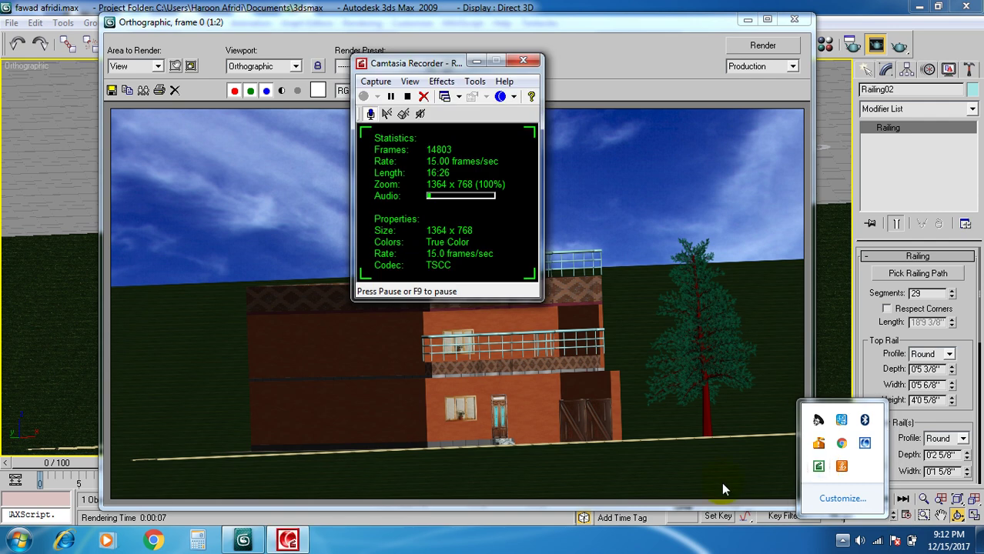